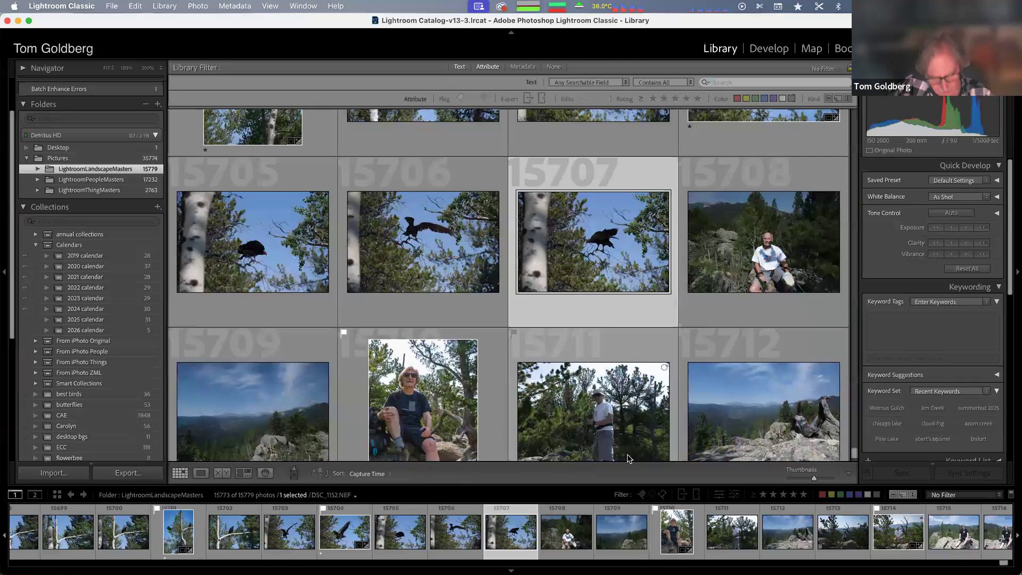
View the selected vulture photo in Develop, then in Library loupe view with its metadata panel
{"action": "key", "text": "d"}
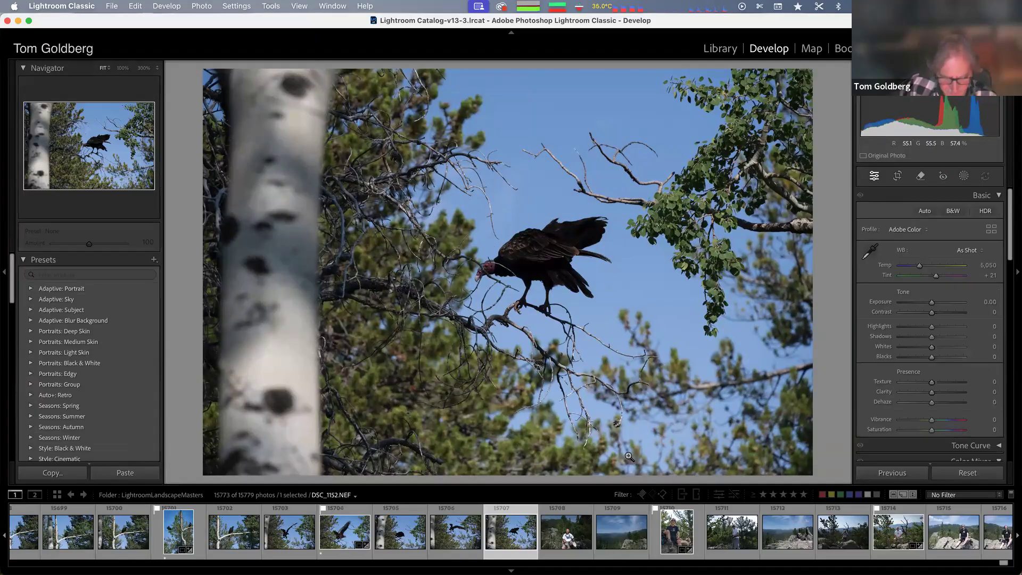
{"action": "key", "text": "e"}
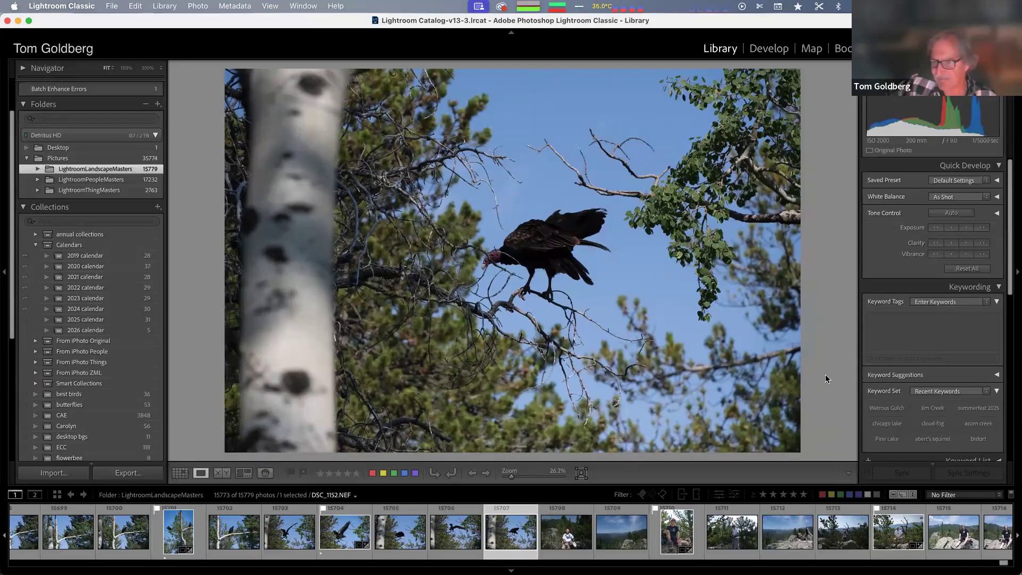
{"action": "scroll", "coordinate": [868, 330], "scroll_direction": "down", "scroll_amount": 10}
{"action": "scroll", "coordinate": [869, 330], "scroll_direction": "up", "scroll_amount": 2}
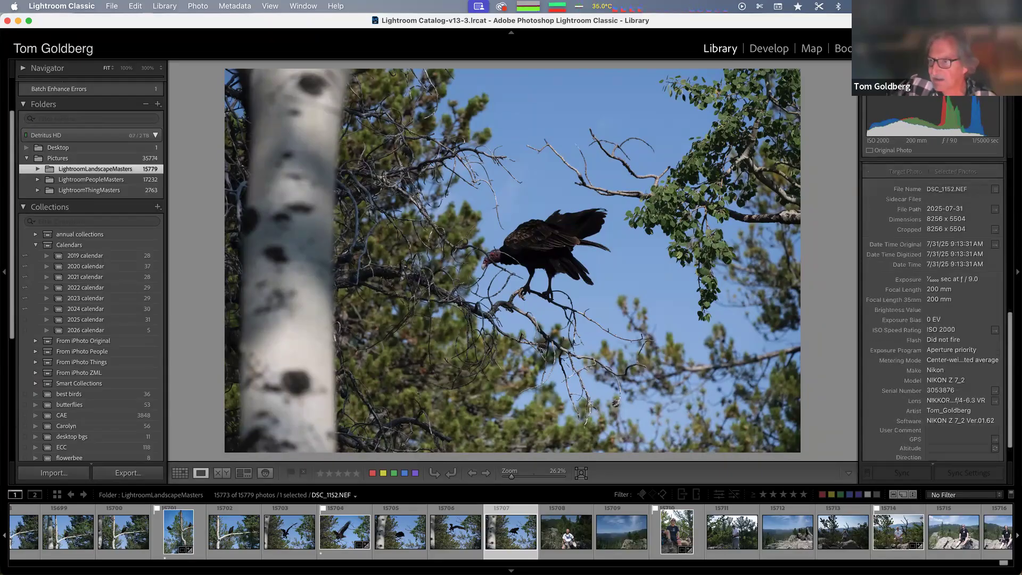
{"action": "key", "text": "super+Tab"}
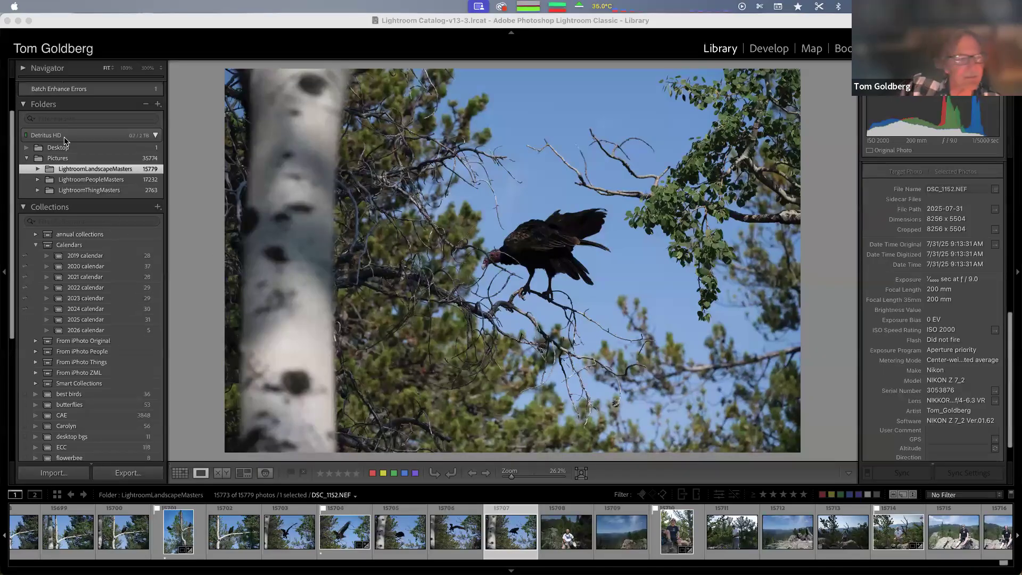
{"action": "left_click", "coordinate": [29, 20]}
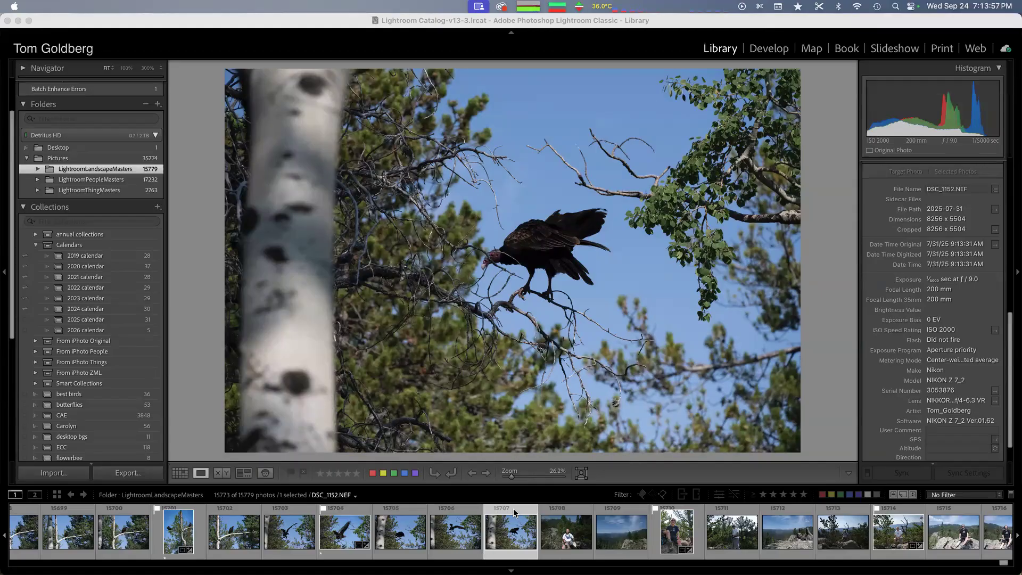
{"action": "key", "text": "super+Tab"}
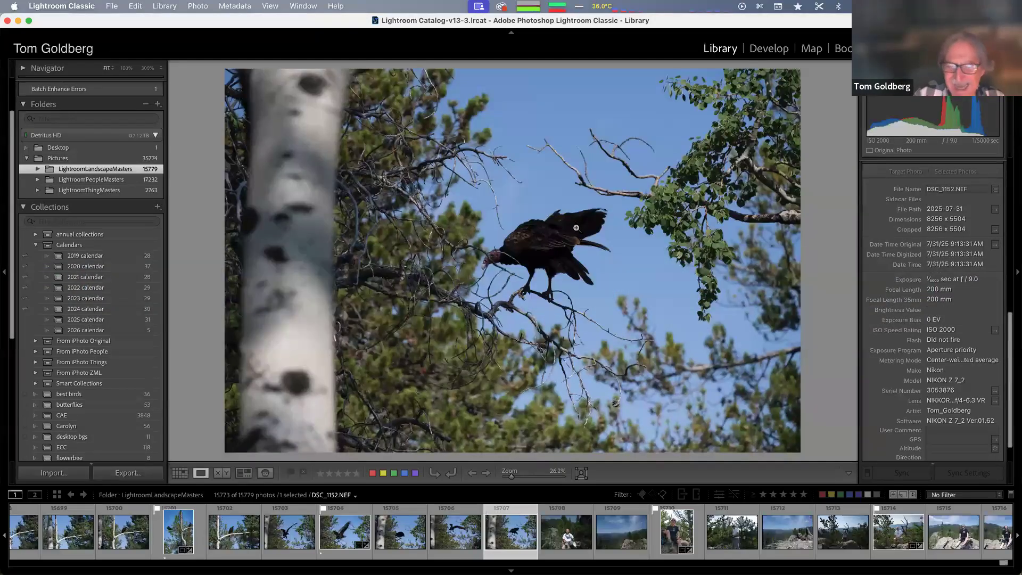
{"action": "key", "text": "ctrl+Left"}
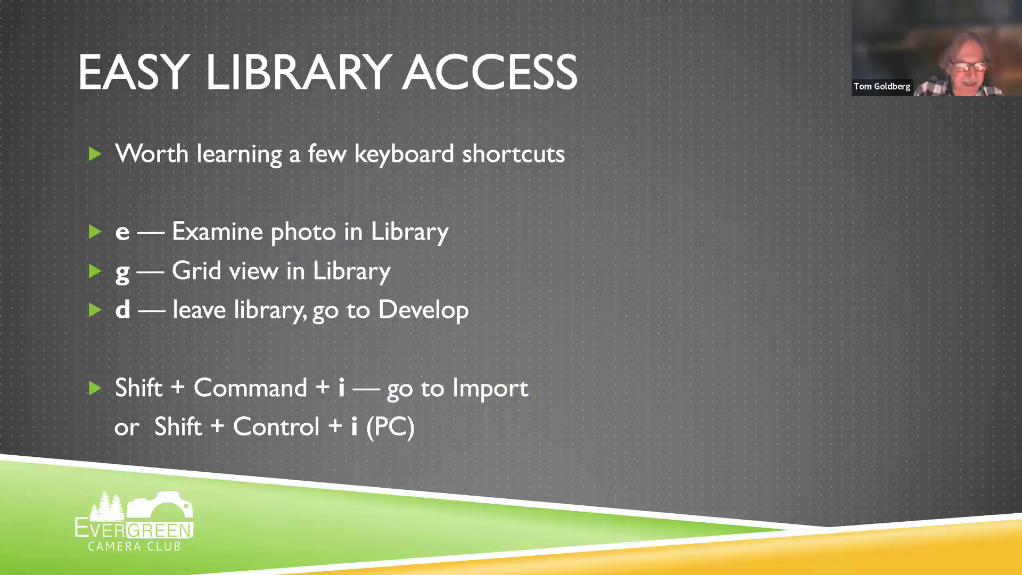
{"action": "key", "text": "ctrl+Right"}
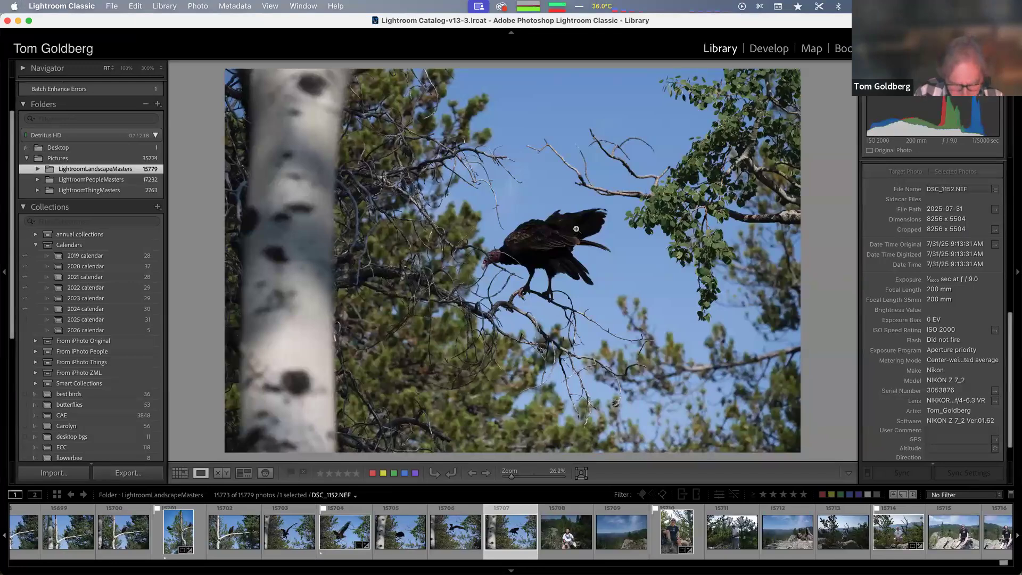
Switch the selected photo repeatedly between Library grid, Library loupe and Develop views
{"action": "key", "text": "g"}
{"action": "key", "text": "e"}
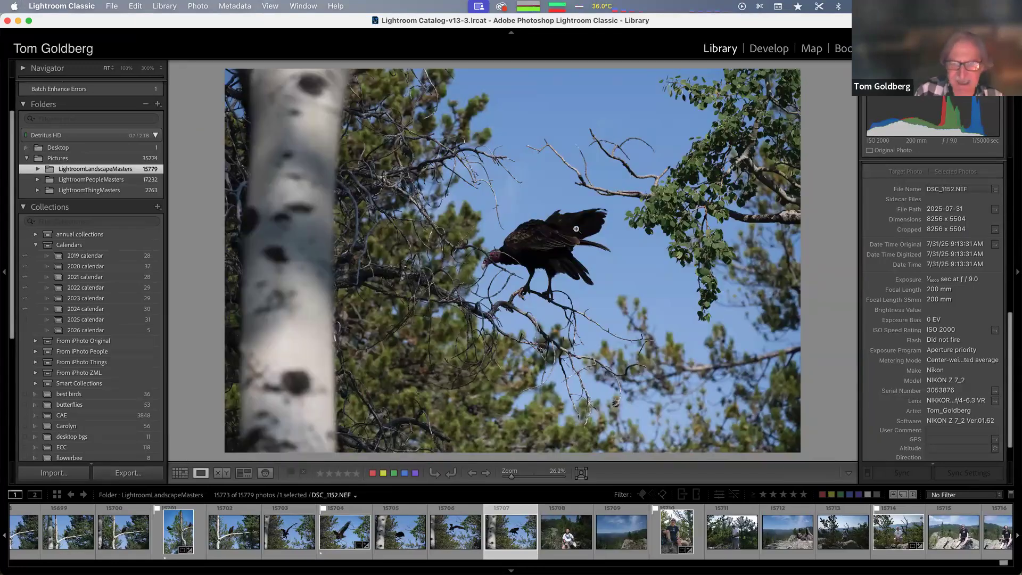
{"action": "key", "text": "d"}
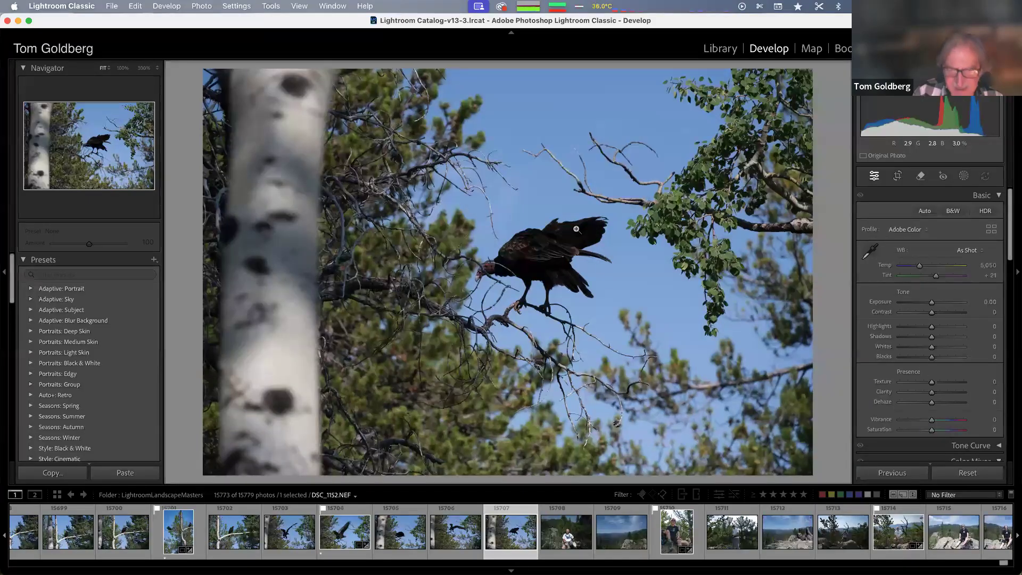
{"action": "key", "text": "z"}
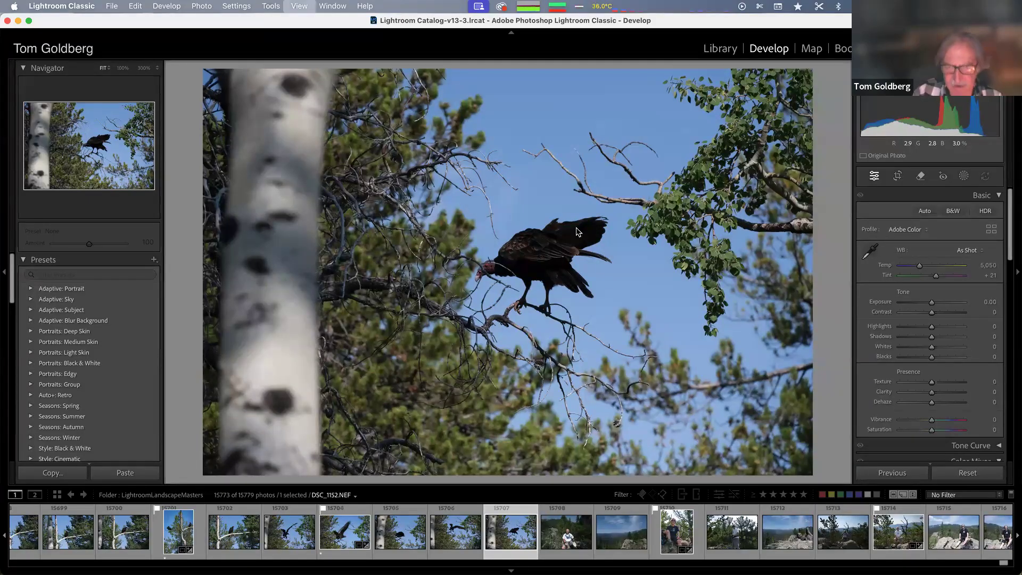
{"action": "key", "text": "e"}
{"action": "key", "text": "b"}
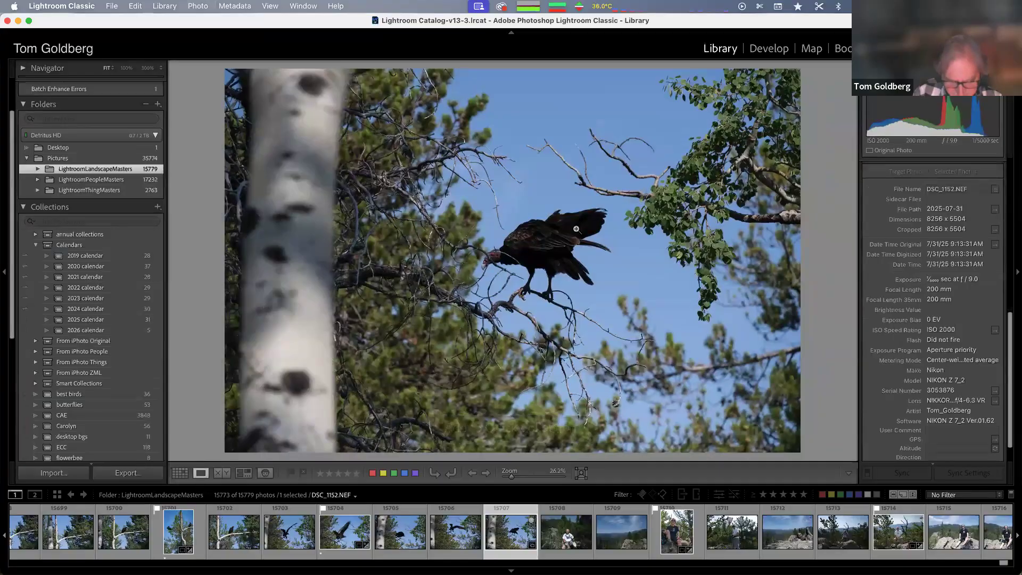
{"action": "key", "text": "g"}
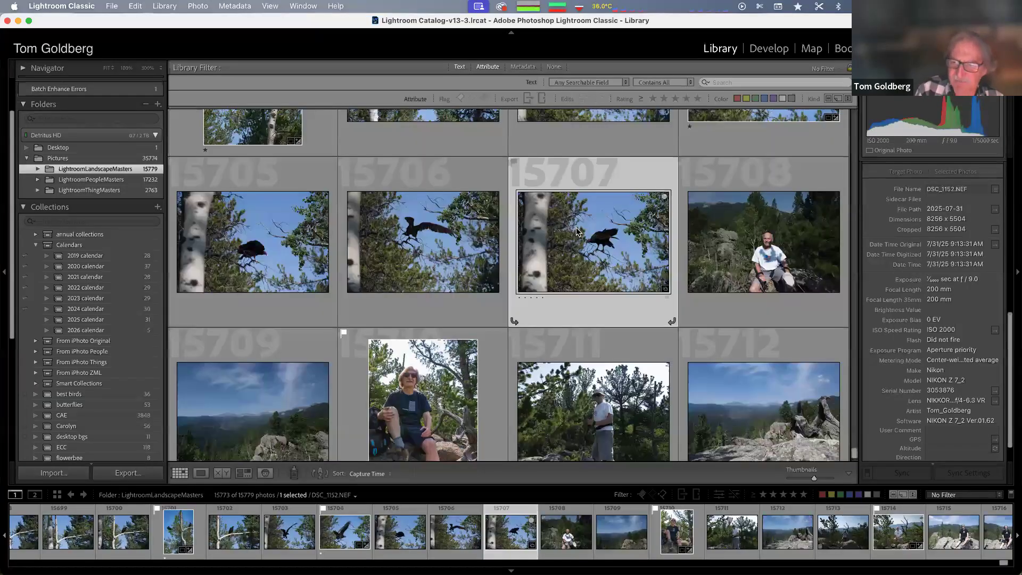
{"action": "key", "text": "d"}
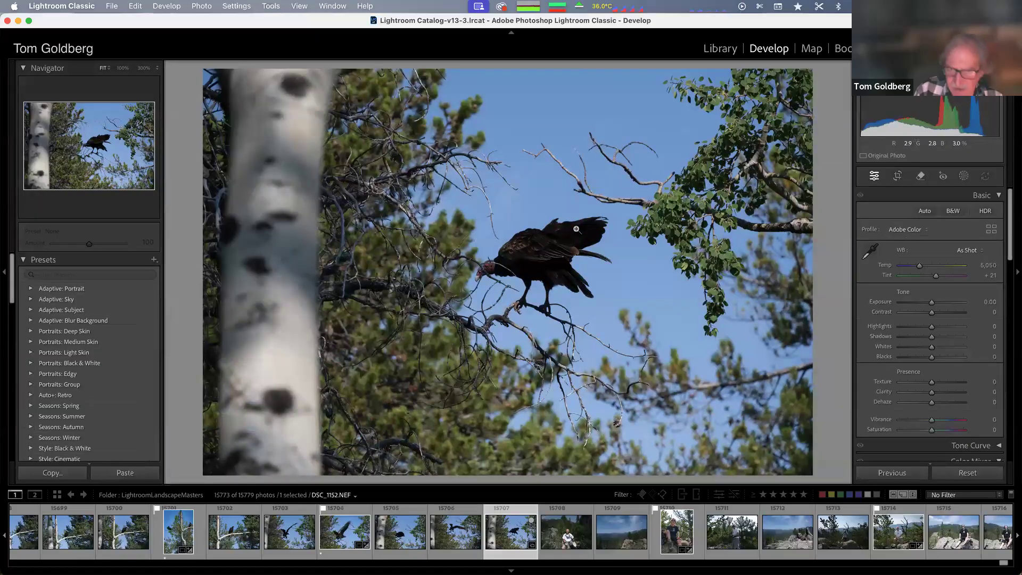
{"action": "key", "text": "e"}
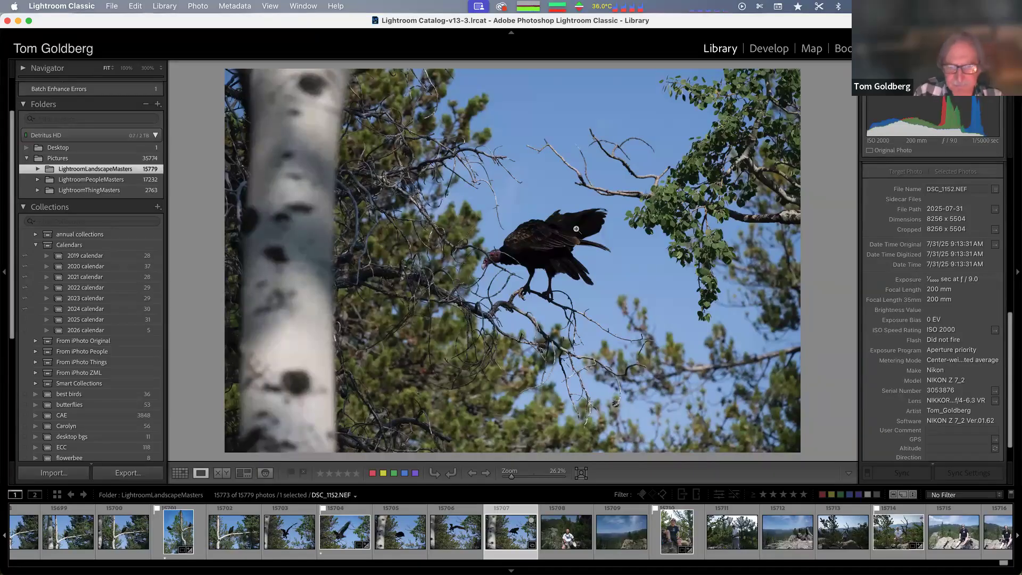
Open the Import dialog and go through the Copy as DNG, Copy, Move and Add options
{"action": "key", "text": "ctrl+Left"}
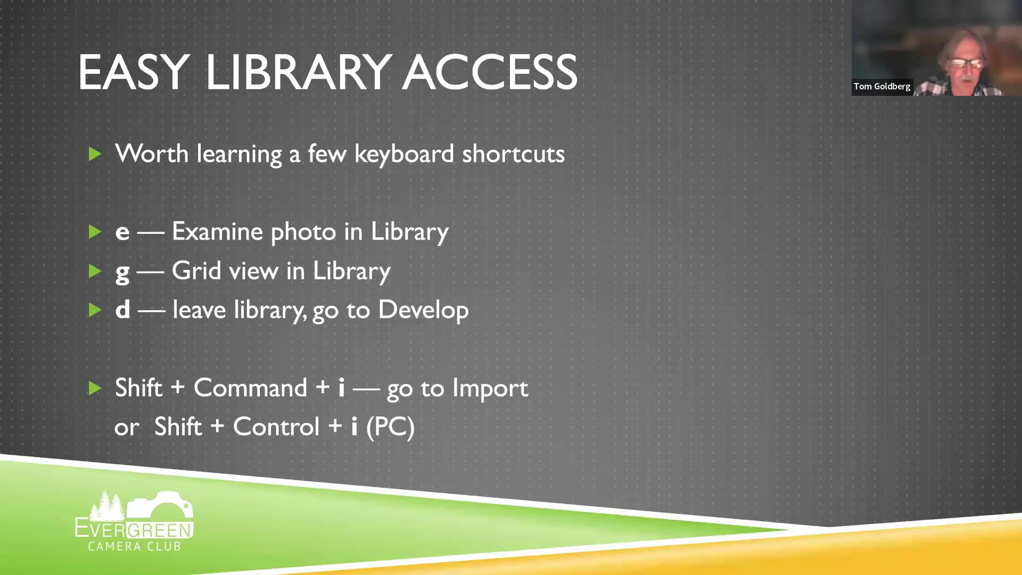
{"action": "key", "text": "ctrl+Right"}
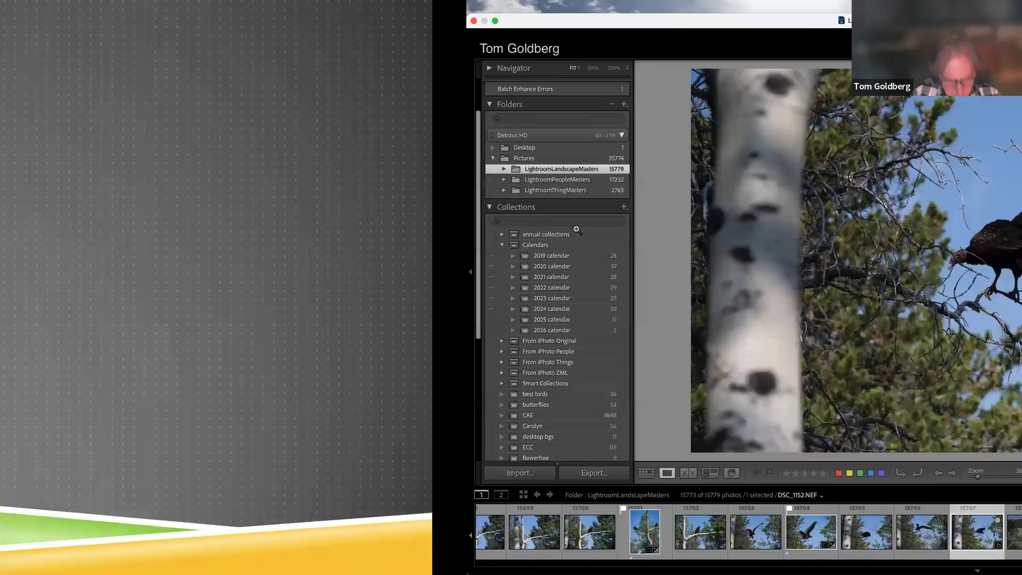
{"action": "key", "text": "super+shift+i"}
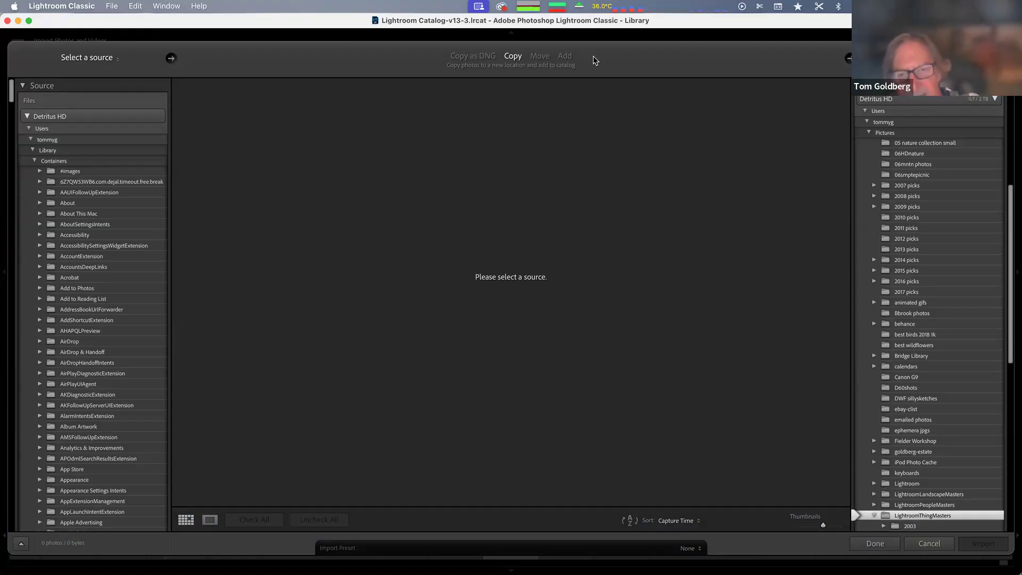
{"action": "left_click", "coordinate": [473, 56]}
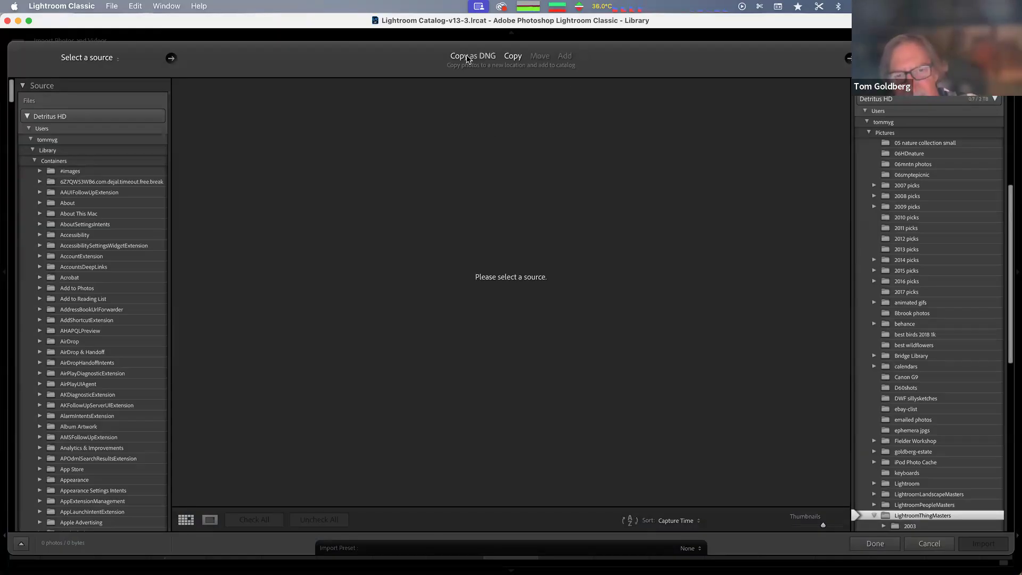
{"action": "left_click", "coordinate": [513, 56]}
{"action": "left_click", "coordinate": [539, 56]}
{"action": "left_click", "coordinate": [565, 56]}
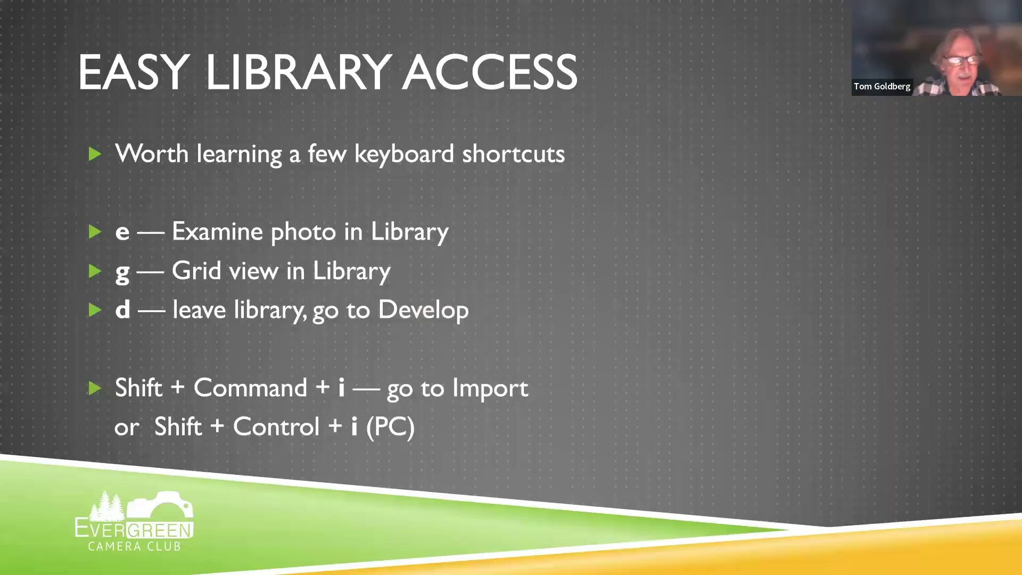
{"action": "key", "text": "Right"}
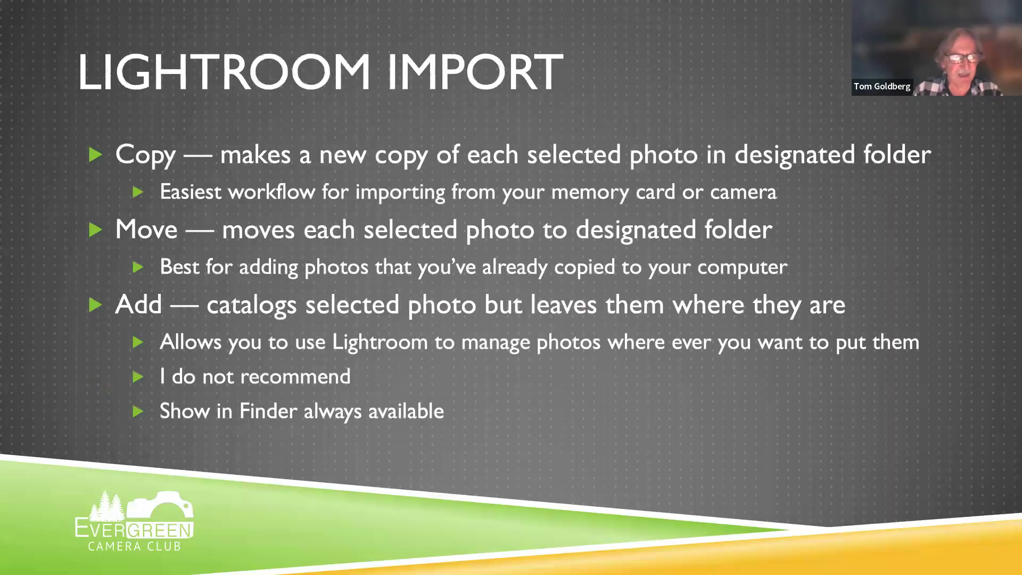
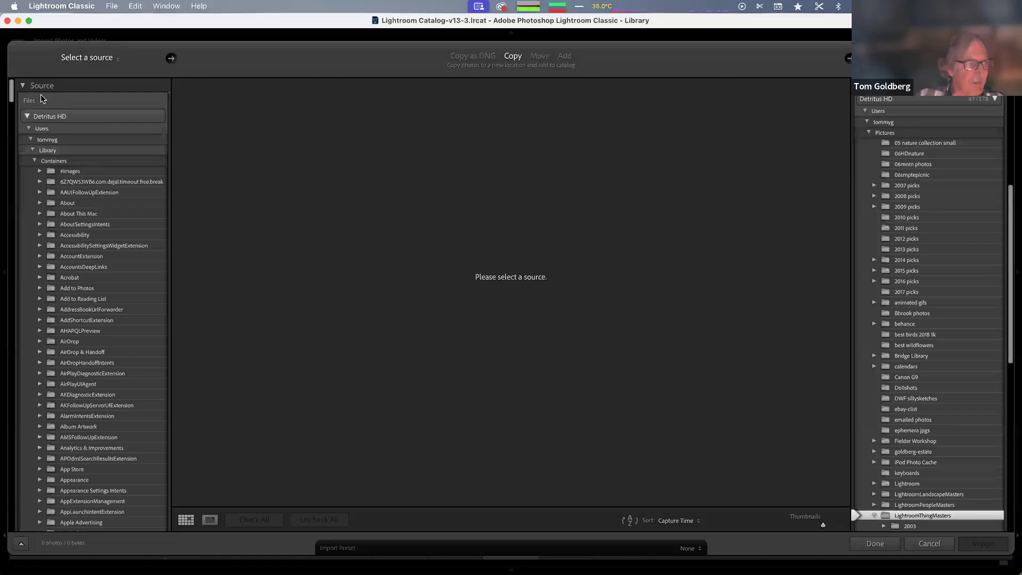
Choose the NIKON Z 7_2 camera as the import source
{"action": "scroll", "coordinate": [52, 97], "scroll_direction": "up", "scroll_amount": 3}
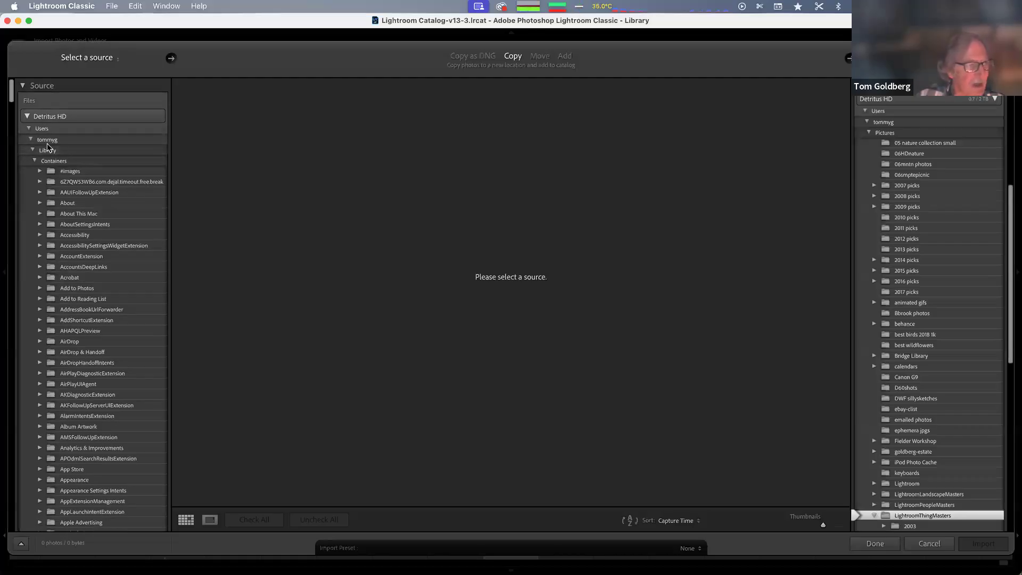
{"action": "left_click", "coordinate": [32, 151]}
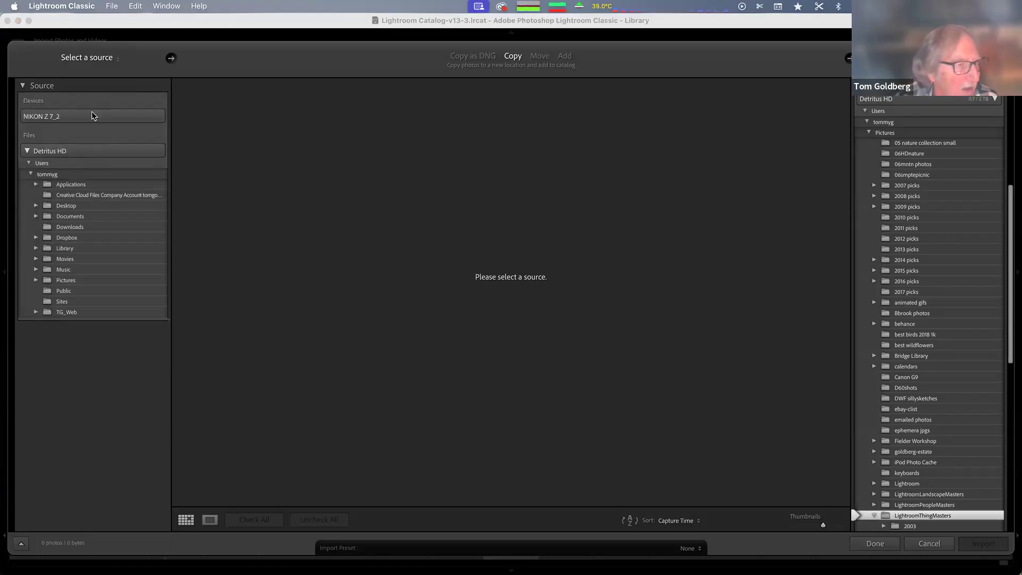
{"action": "left_click", "coordinate": [87, 116]}
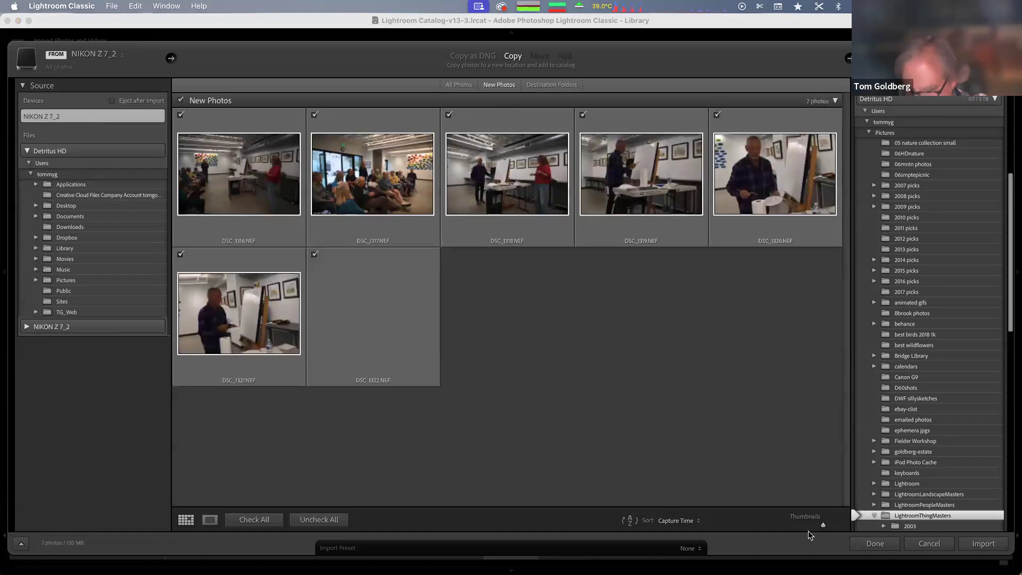
Resize the import thumbnails and scroll through the camera's new photos
{"action": "left_click_drag", "start_coordinate": [823, 526], "coordinate": [809, 526]}
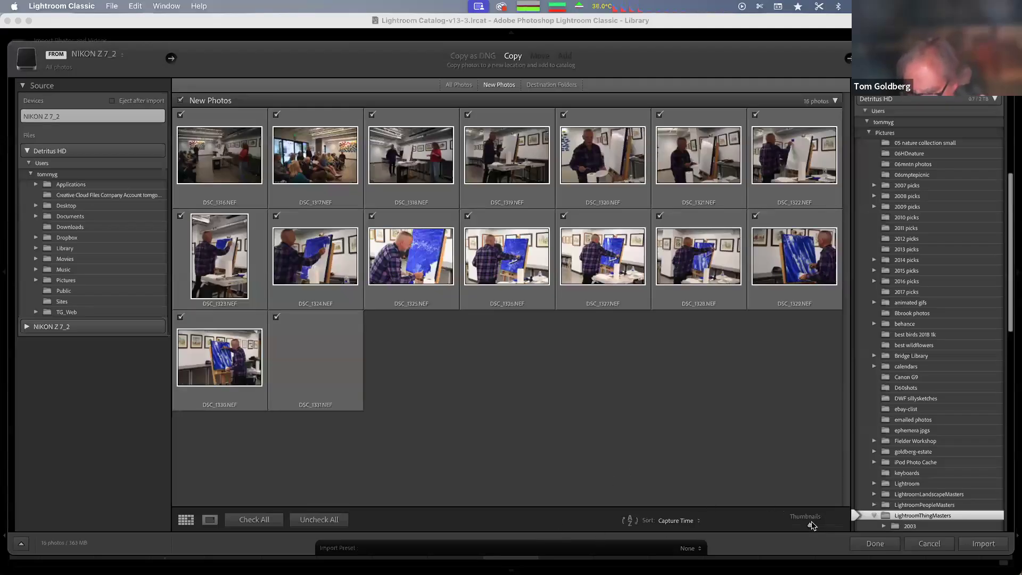
{"action": "left_click_drag", "start_coordinate": [810, 528], "coordinate": [803, 526]}
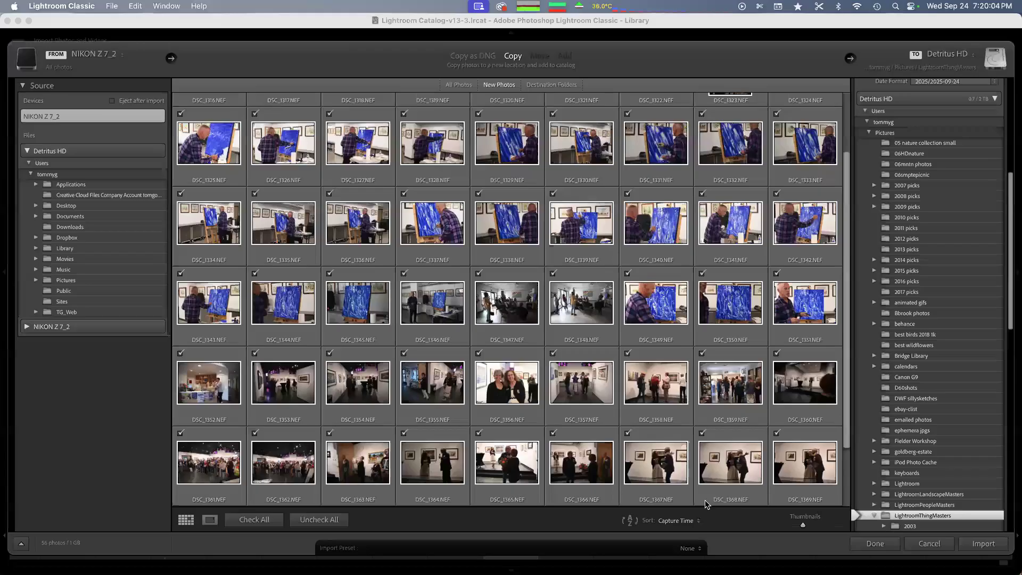
{"action": "scroll", "coordinate": [706, 504], "scroll_direction": "down", "scroll_amount": 3}
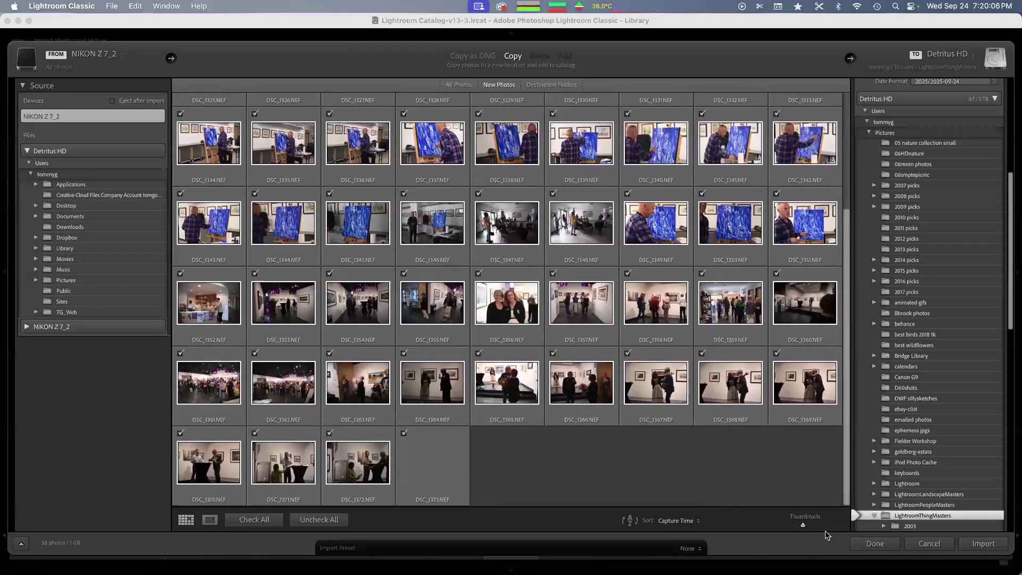
{"action": "mouse_move", "coordinate": [804, 527]}
{"action": "left_mouse_down"}
{"action": "mouse_move", "coordinate": [835, 527]}
{"action": "mouse_move", "coordinate": [823, 526]}
{"action": "left_mouse_up"}
{"action": "left_click", "coordinate": [792, 525]}
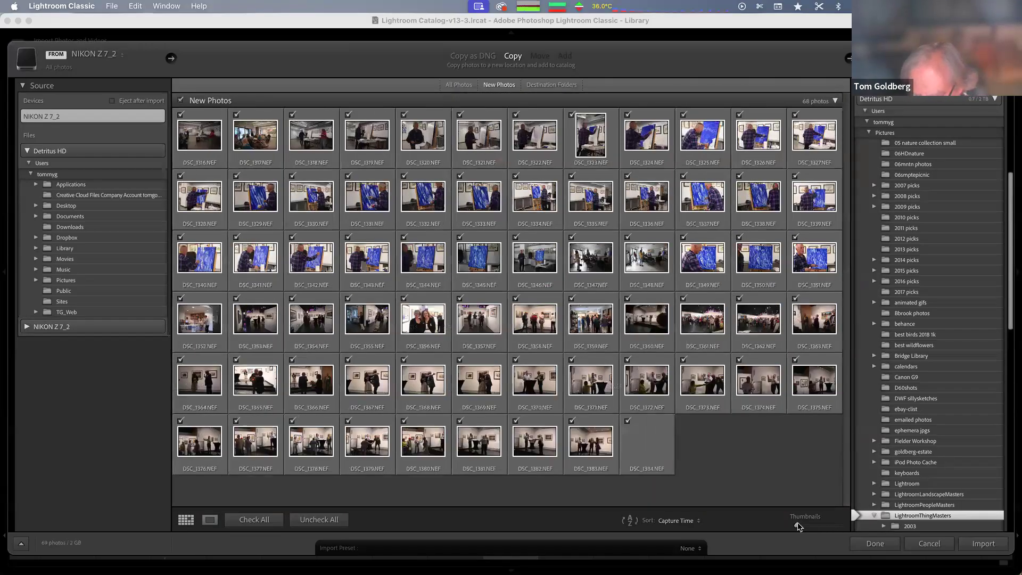
{"action": "left_click_drag", "start_coordinate": [798, 526], "coordinate": [794, 525]}
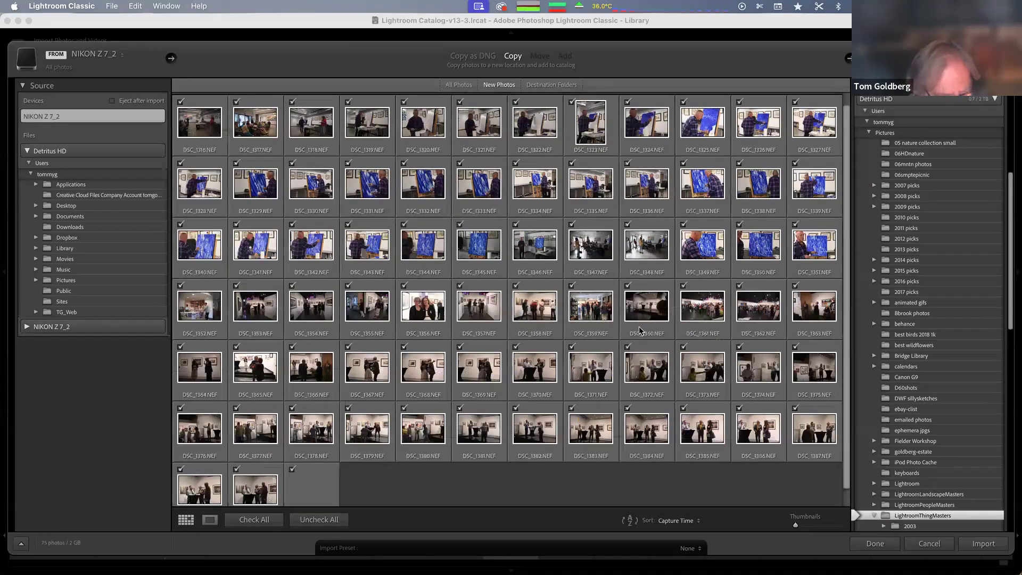
{"action": "scroll", "coordinate": [641, 331], "scroll_direction": "down", "scroll_amount": 2}
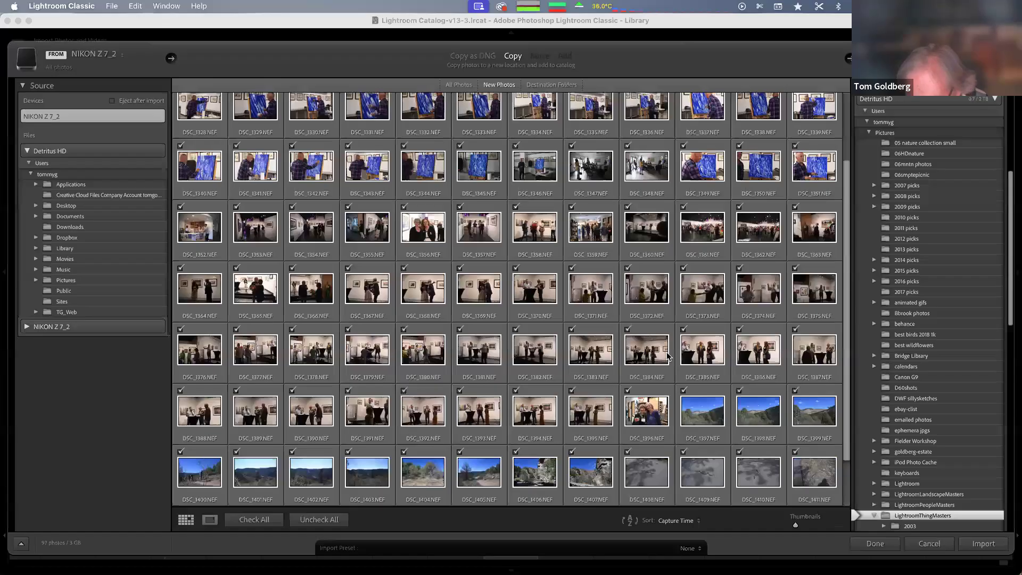
{"action": "scroll", "coordinate": [668, 357], "scroll_direction": "down", "scroll_amount": 2}
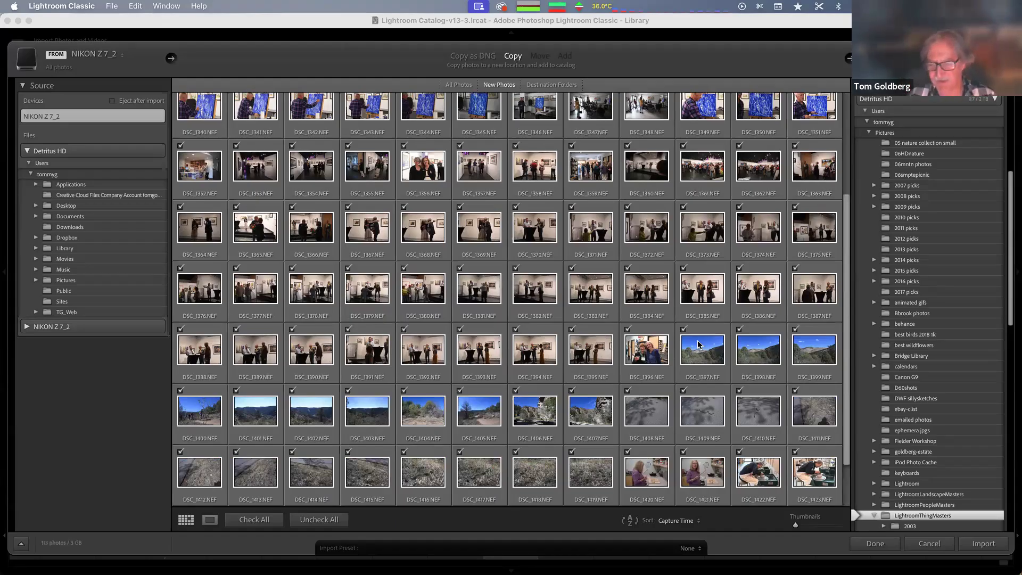
Uncheck all photos and pick LightroomLandscapeMasters as the import destination folder
{"action": "left_click", "coordinate": [319, 521]}
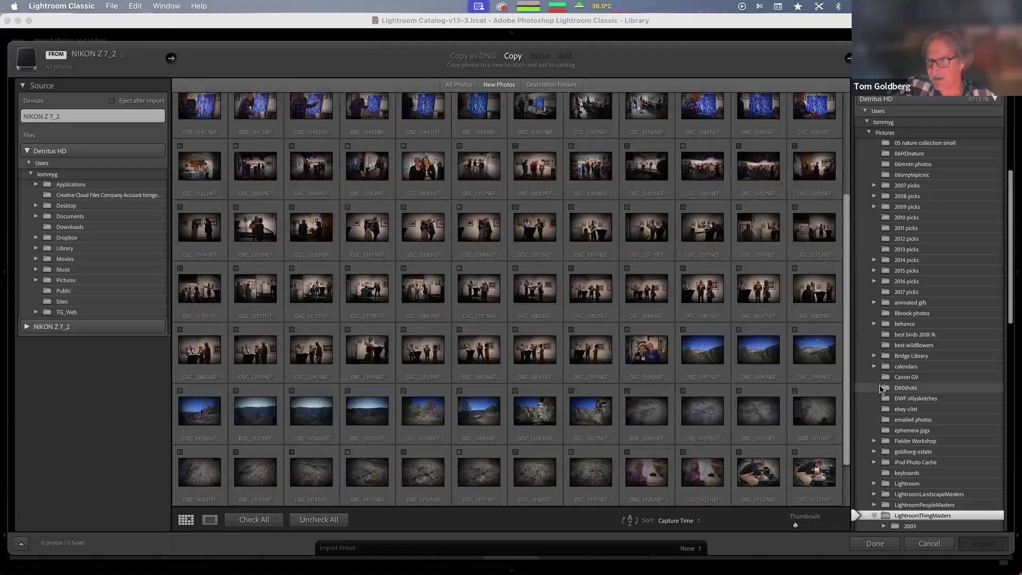
{"action": "scroll", "coordinate": [881, 388], "scroll_direction": "down", "scroll_amount": 3}
{"action": "scroll", "coordinate": [881, 389], "scroll_direction": "down", "scroll_amount": 5}
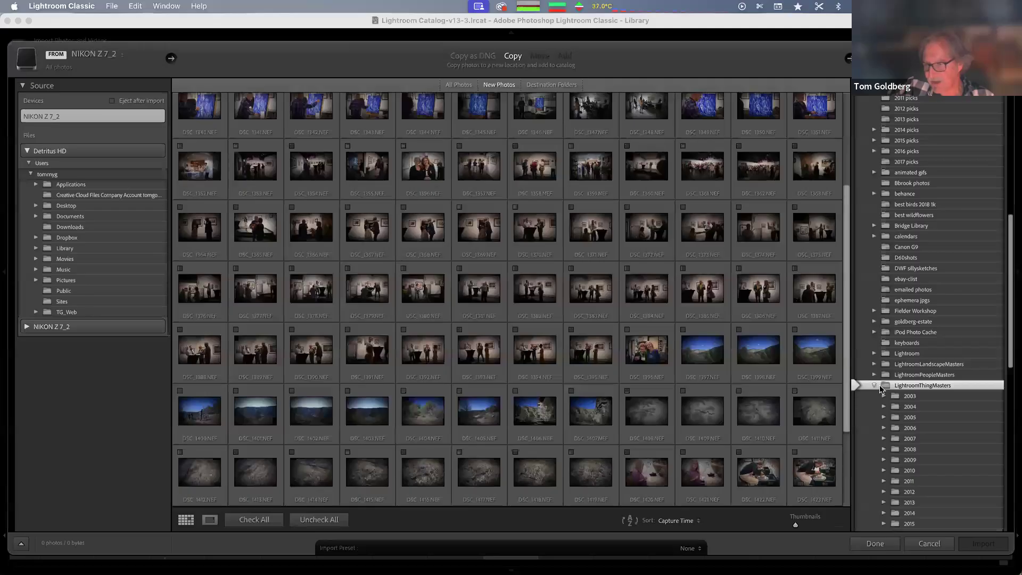
{"action": "left_click", "coordinate": [900, 365]}
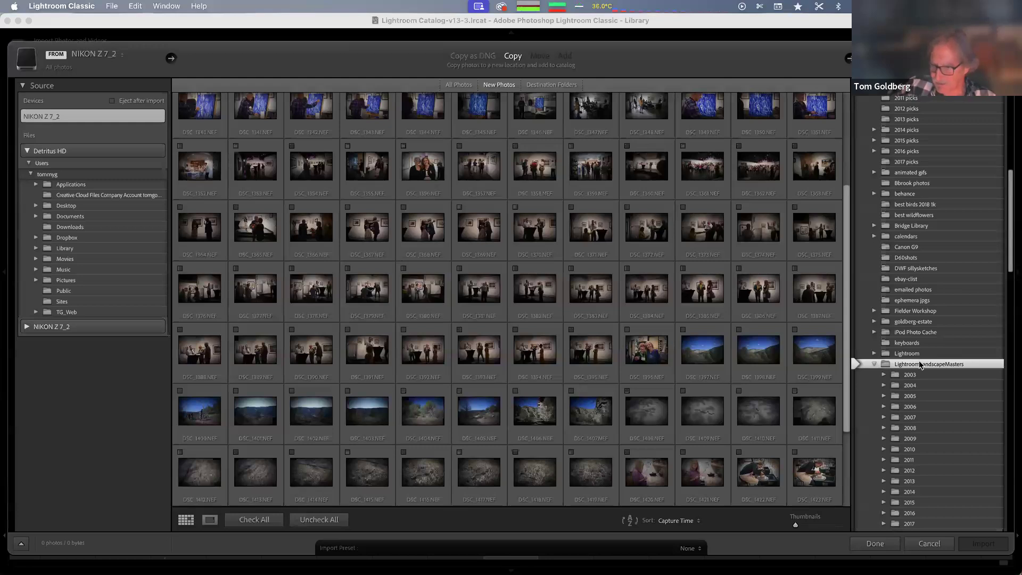
{"action": "scroll", "coordinate": [920, 364], "scroll_direction": "down", "scroll_amount": 15}
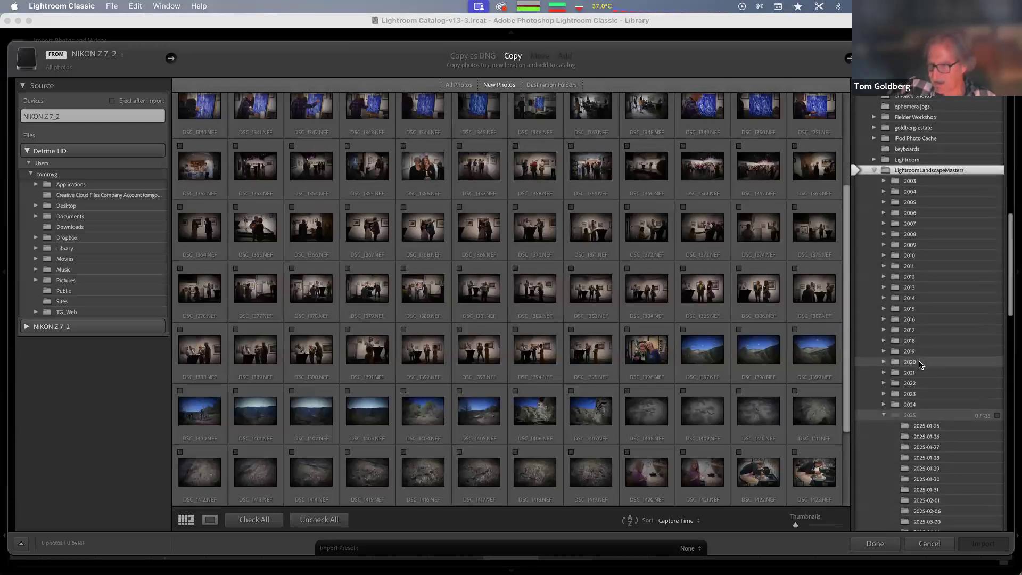
{"action": "scroll", "coordinate": [920, 364], "scroll_direction": "down", "scroll_amount": 14}
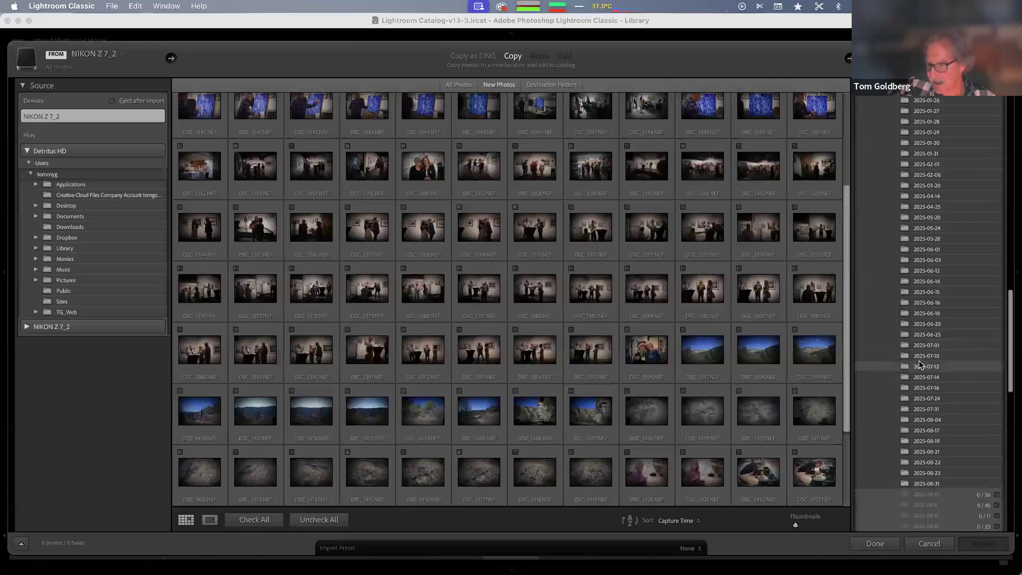
{"action": "scroll", "coordinate": [921, 364], "scroll_direction": "down", "scroll_amount": 3}
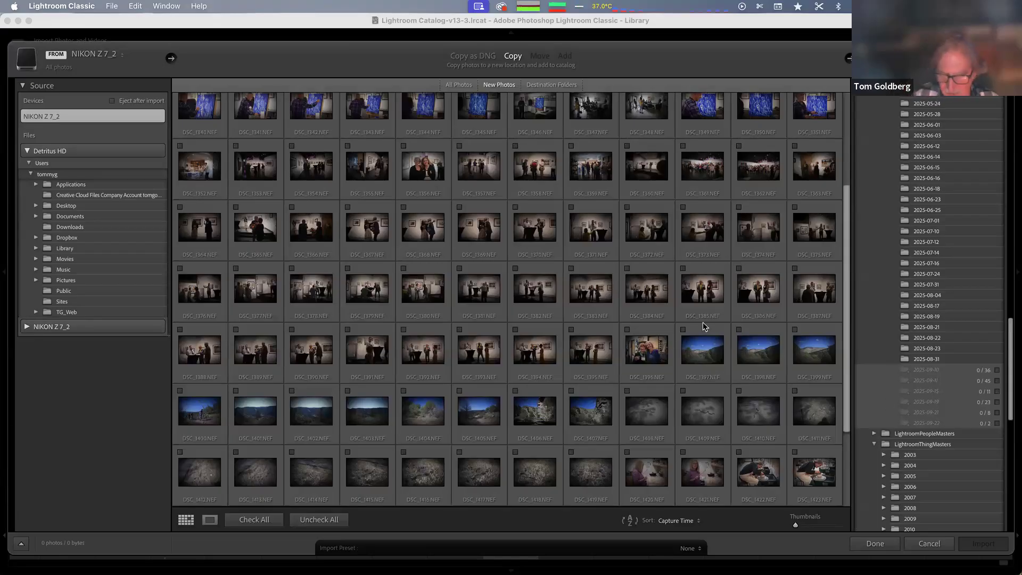
Check photos DSC_1397 through DSC_1407 for import
{"action": "left_click", "coordinate": [705, 347]}
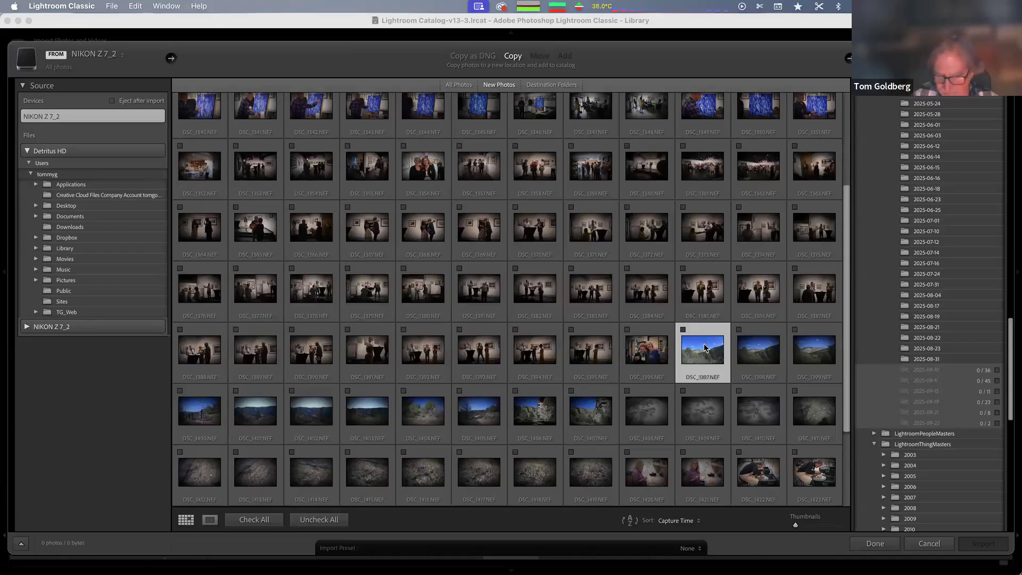
{"action": "left_click", "coordinate": [591, 415], "text": "shift"}
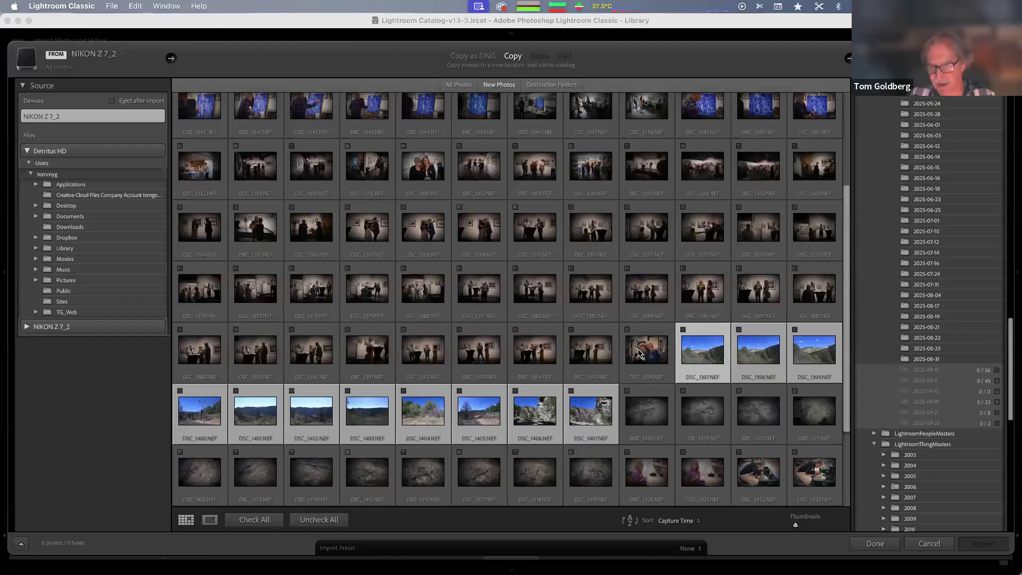
{"action": "left_click", "coordinate": [695, 362]}
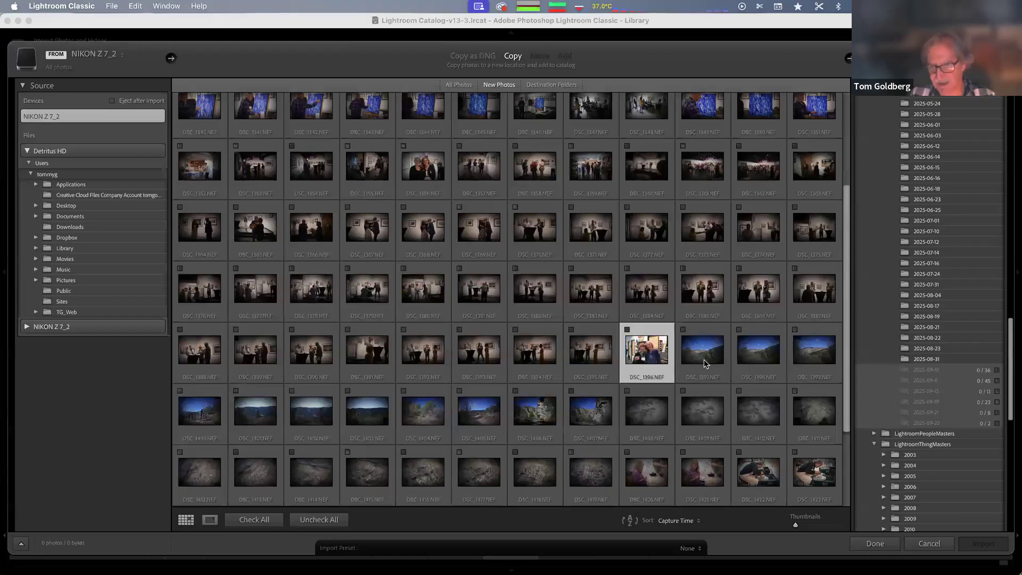
{"action": "left_click", "coordinate": [594, 415], "text": "shift"}
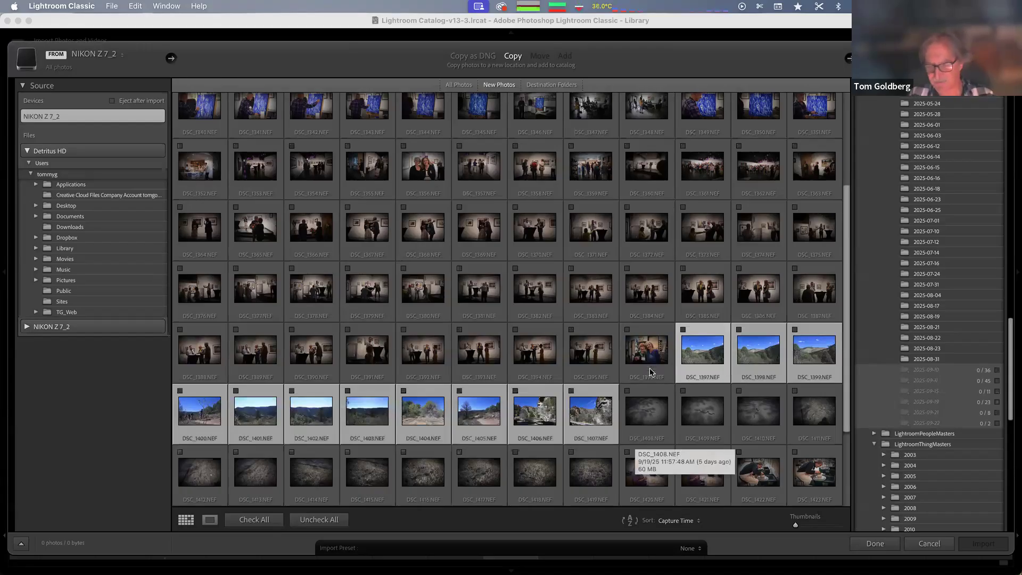
{"action": "left_click", "coordinate": [683, 330]}
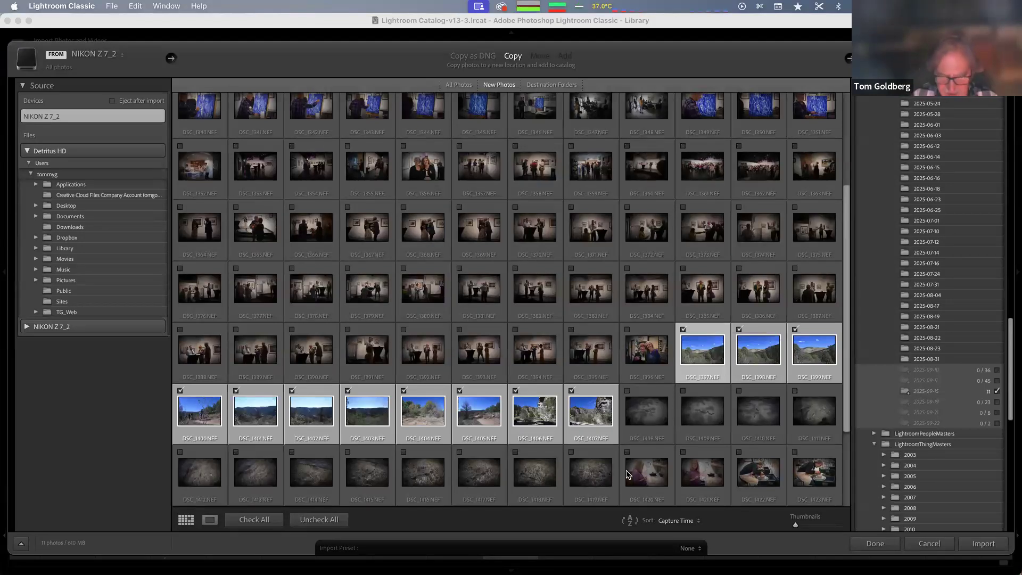
{"action": "scroll", "coordinate": [593, 476], "scroll_direction": "up", "scroll_amount": 2}
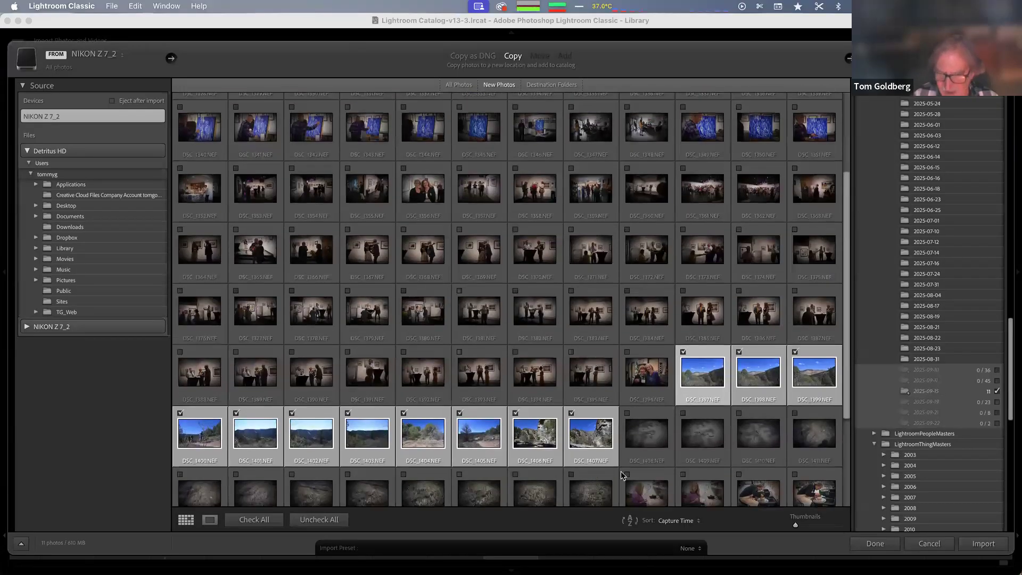
{"action": "left_click", "coordinate": [664, 419]}
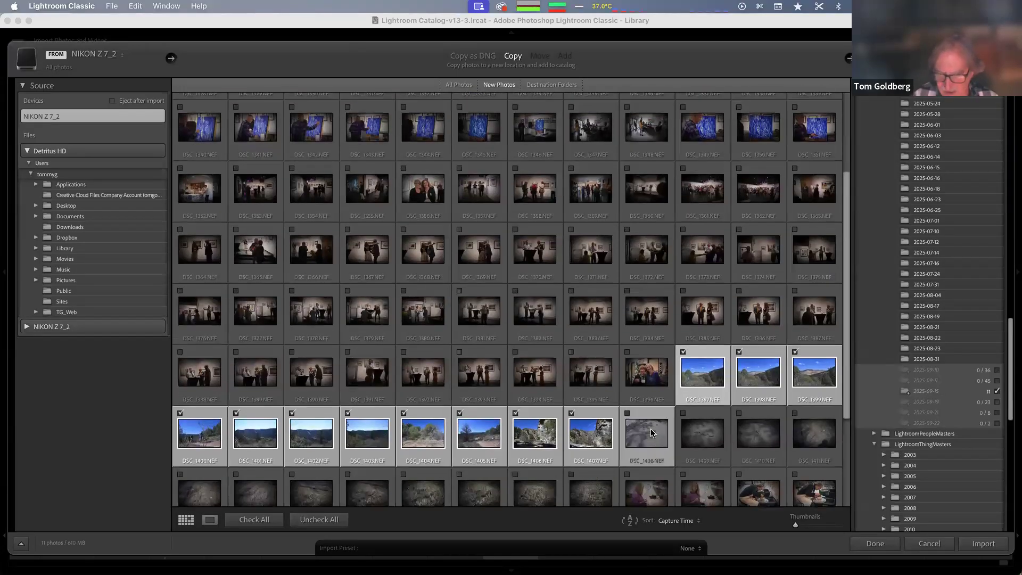
{"action": "left_click", "coordinate": [596, 499], "text": "shift"}
{"action": "left_click", "coordinate": [627, 414]}
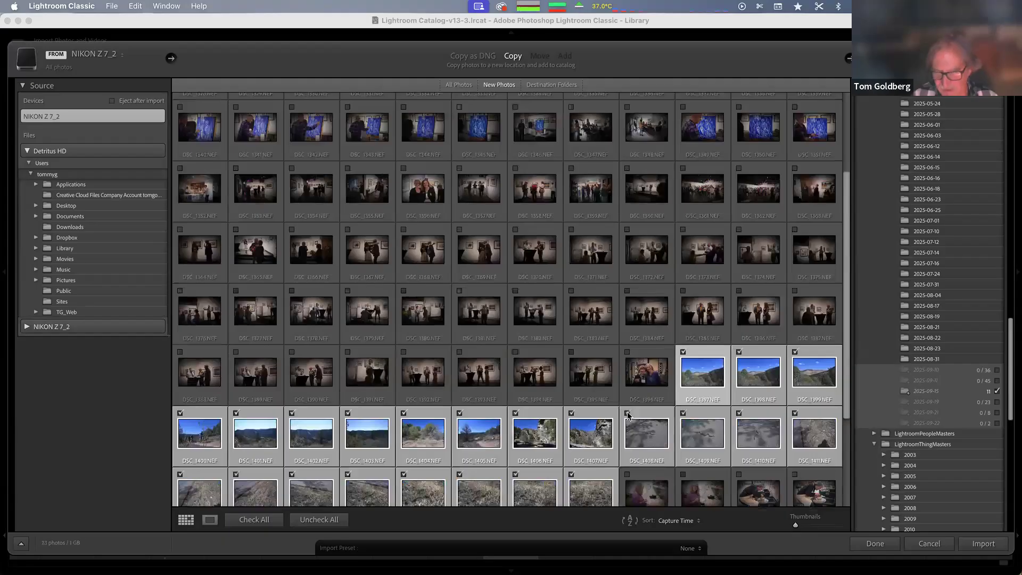
{"action": "left_click", "coordinate": [627, 414]}
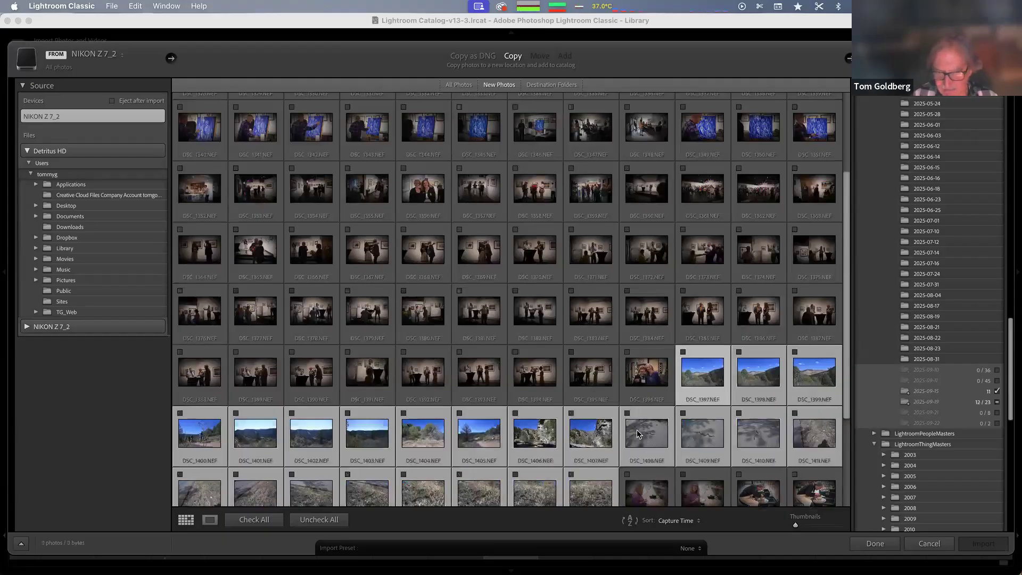
{"action": "left_click", "coordinate": [602, 439], "text": "shift"}
{"action": "left_click", "coordinate": [572, 414]}
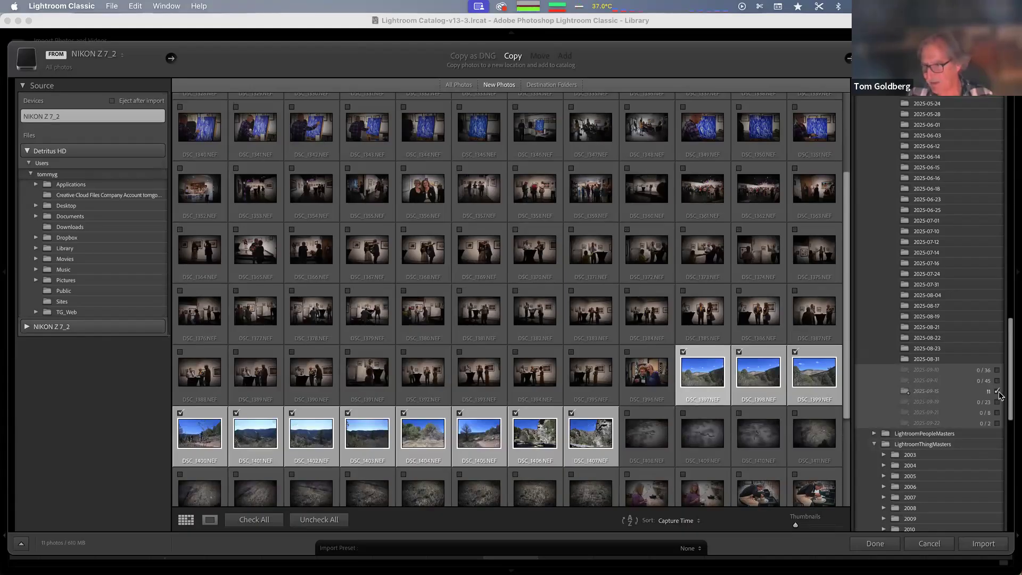
Import the checked photos and step back and forth through photos in Library loupe view
{"action": "left_click", "coordinate": [984, 543]}
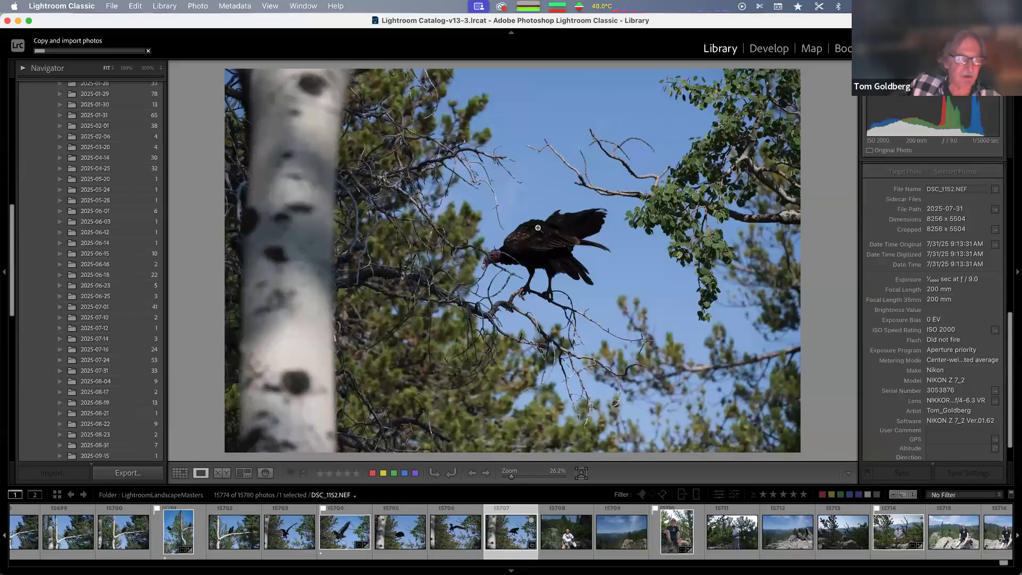
{"action": "key", "text": "Right"}
{"action": "key", "text": "Right"}
{"action": "key", "text": "Right"}
{"action": "key", "text": "Right"}
{"action": "key", "text": "Right"}
{"action": "key", "text": "Right"}
{"action": "key", "text": "Right"}
{"action": "key", "text": "Right"}
{"action": "key", "text": "Right"}
{"action": "key", "text": "Right"}
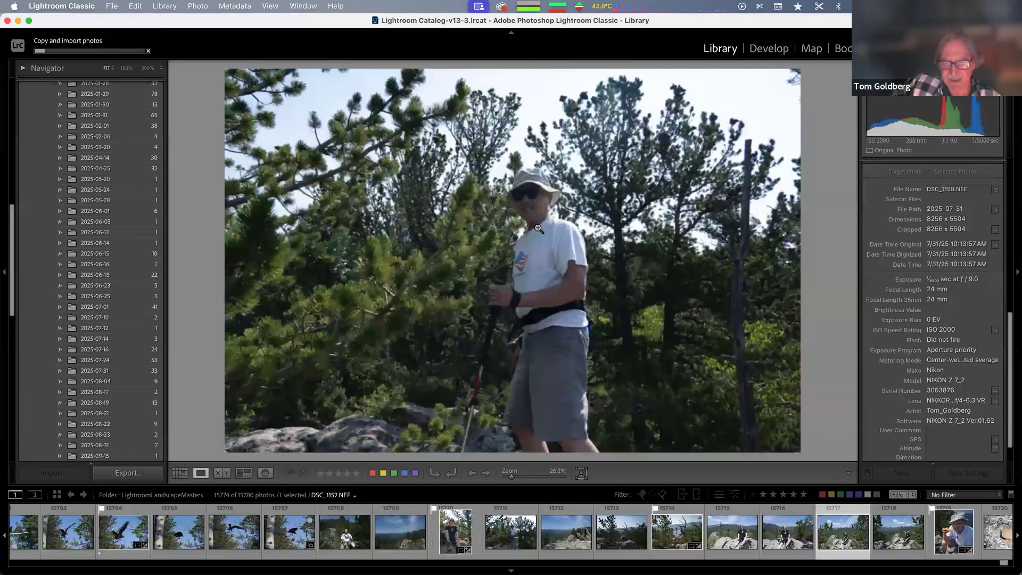
{"action": "key", "text": "Left"}
{"action": "key", "text": "Left"}
{"action": "key", "text": "Left"}
{"action": "key", "text": "Left"}
{"action": "key", "text": "Left"}
{"action": "key", "text": "Left"}
{"action": "key", "text": "Left"}
{"action": "key", "text": "Left"}
{"action": "key", "text": "Left"}
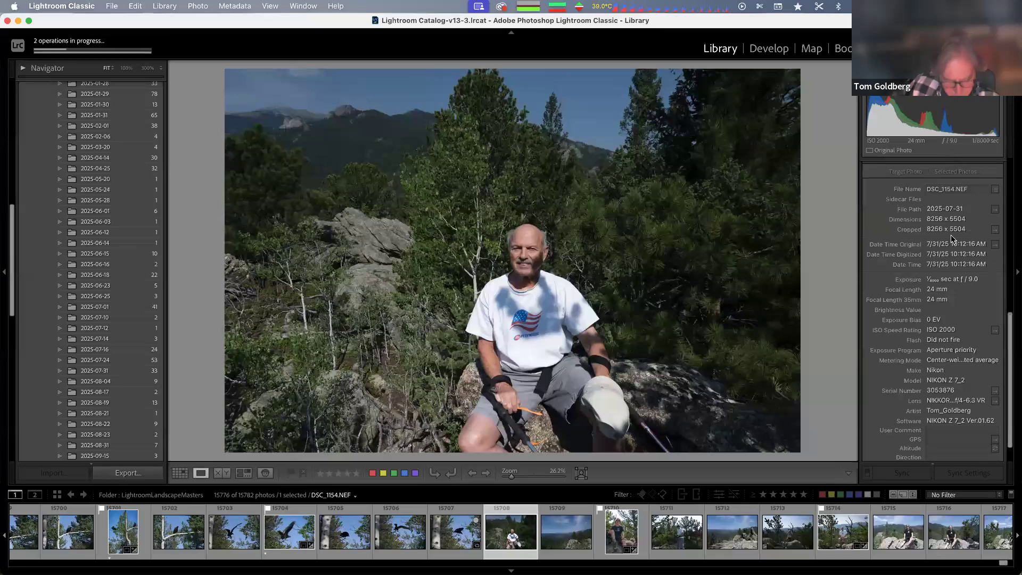
Switch the photo to Develop and back to Library grid view
{"action": "key", "text": "d"}
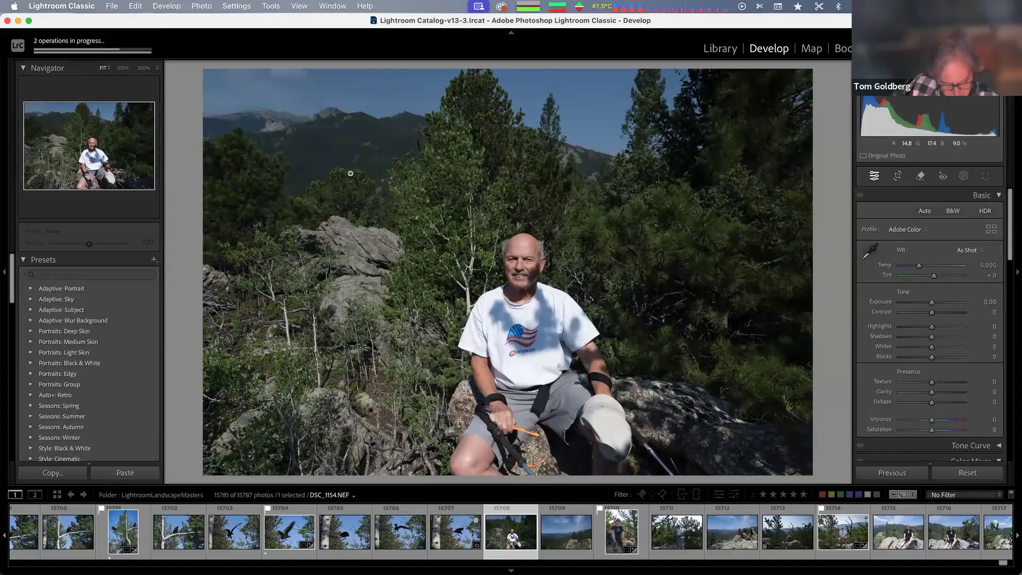
{"action": "key", "text": "g"}
Open the newly imported 2025-09-15 folder
{"action": "scroll", "coordinate": [112, 267], "scroll_direction": "down", "scroll_amount": 10}
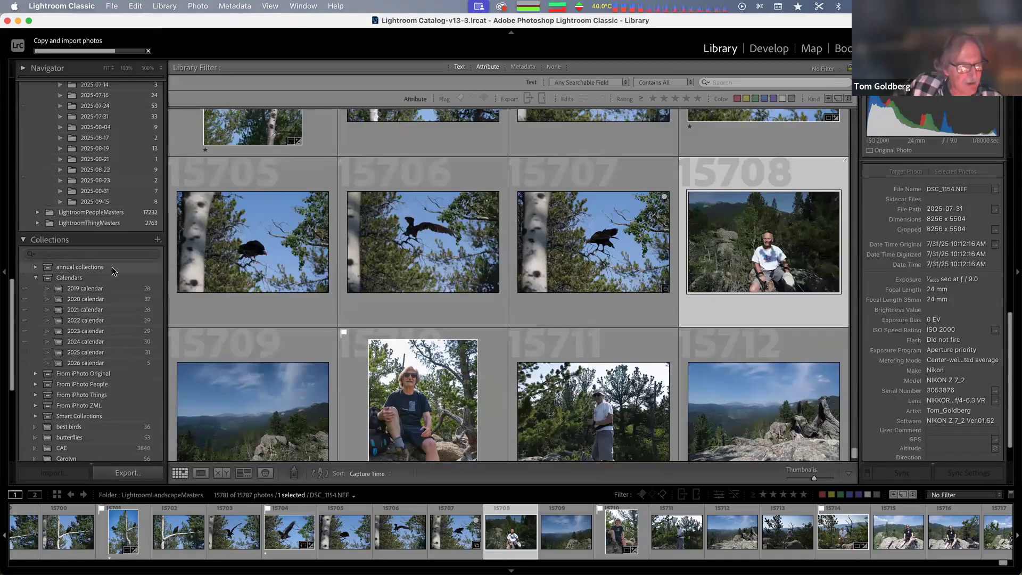
{"action": "scroll", "coordinate": [112, 267], "scroll_direction": "up", "scroll_amount": 1}
{"action": "left_click", "coordinate": [71, 226]}
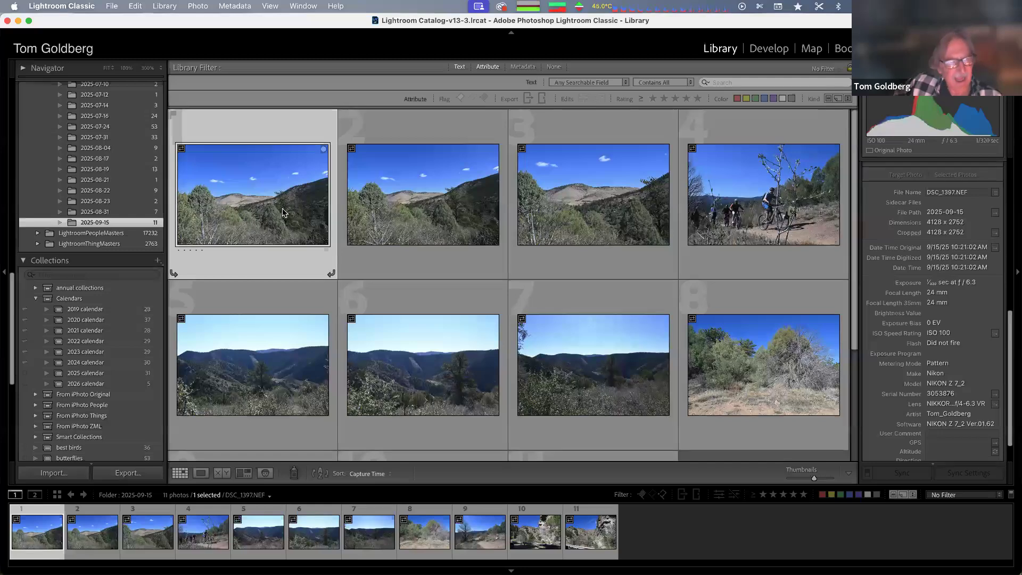
Select all photos in the 2025-09-15 folder
{"action": "scroll", "coordinate": [276, 206], "scroll_direction": "down", "scroll_amount": 5}
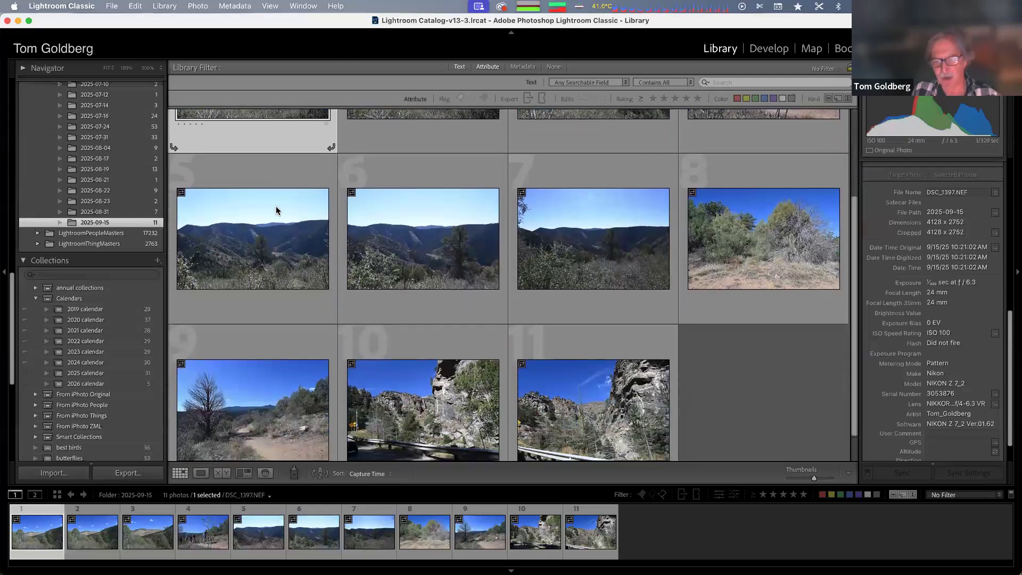
{"action": "left_click", "coordinate": [645, 425]}
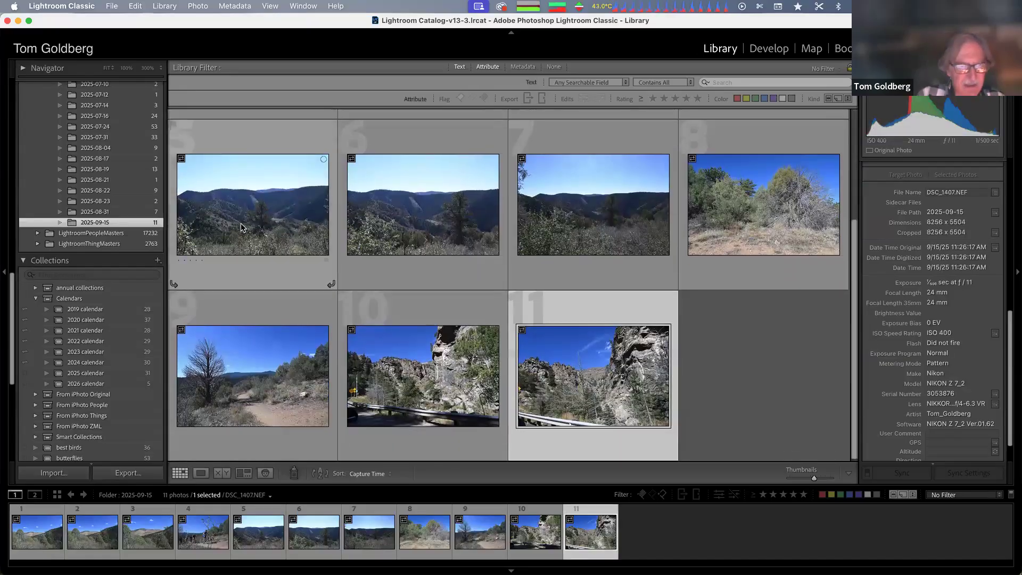
{"action": "scroll", "coordinate": [244, 208], "scroll_direction": "up", "scroll_amount": 3}
{"action": "key", "text": "super+a"}
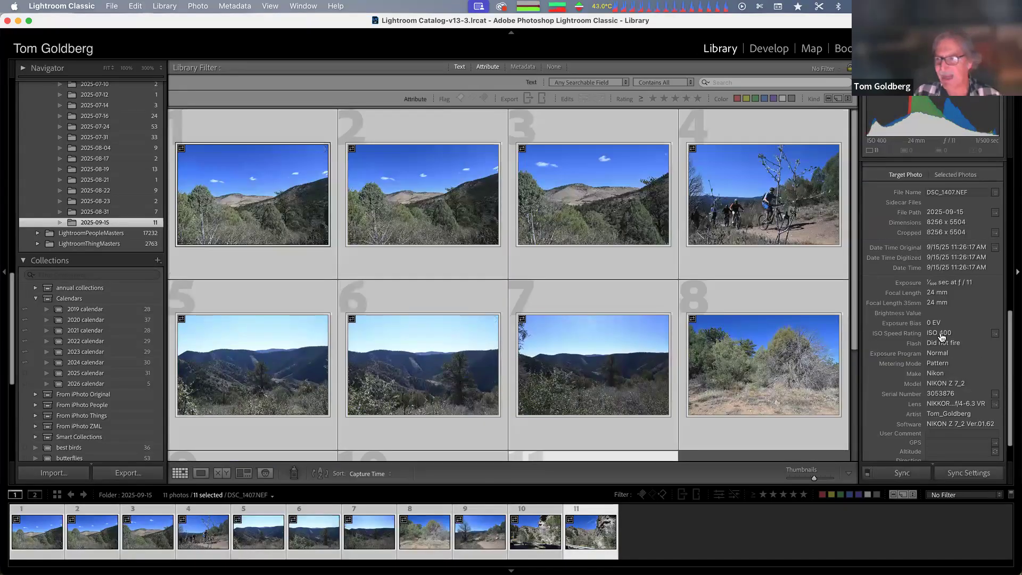
Add the keyword "Mayhem Gulch" to all selected photos
{"action": "scroll", "coordinate": [929, 330], "scroll_direction": "up", "scroll_amount": 3}
{"action": "scroll", "coordinate": [927, 328], "scroll_direction": "up", "scroll_amount": 5}
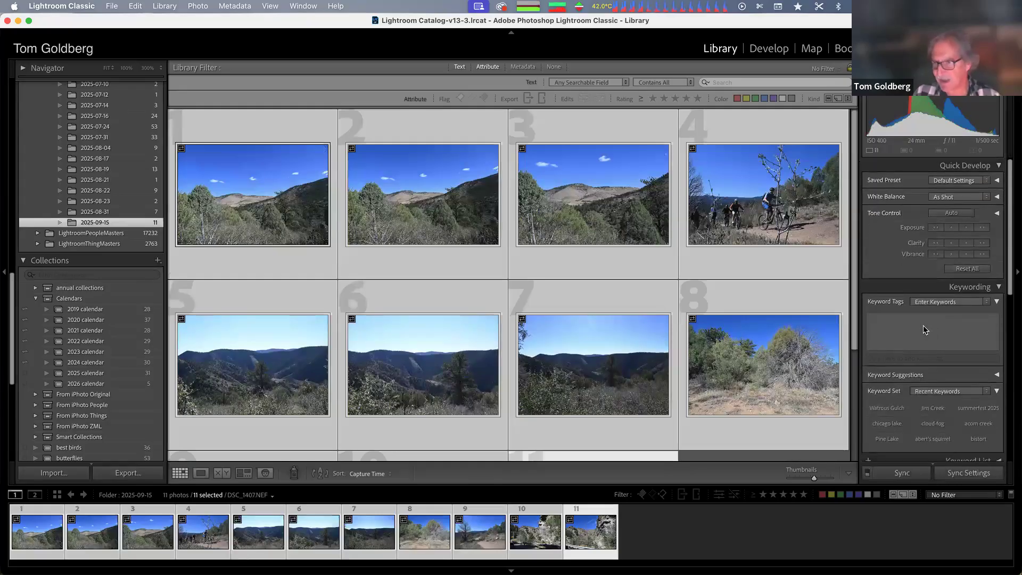
{"action": "left_click", "coordinate": [916, 326]}
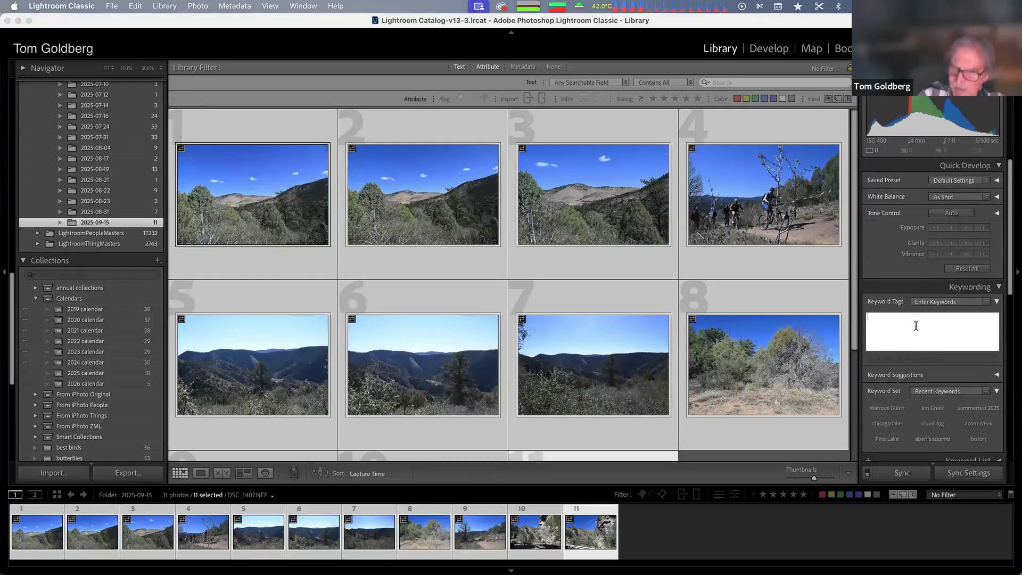
{"action": "type", "text": "m"}
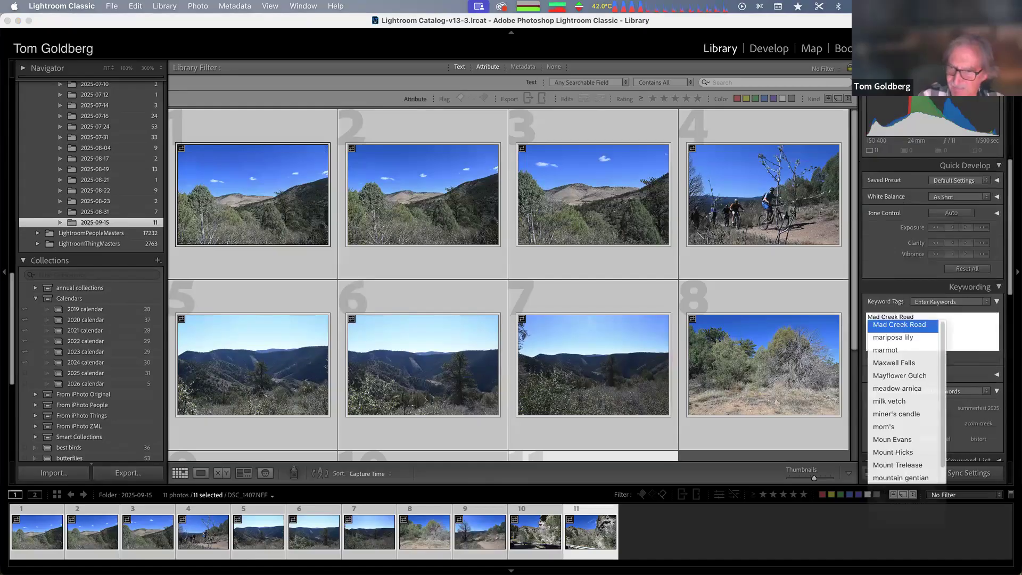
{"action": "type", "text": "ayh"}
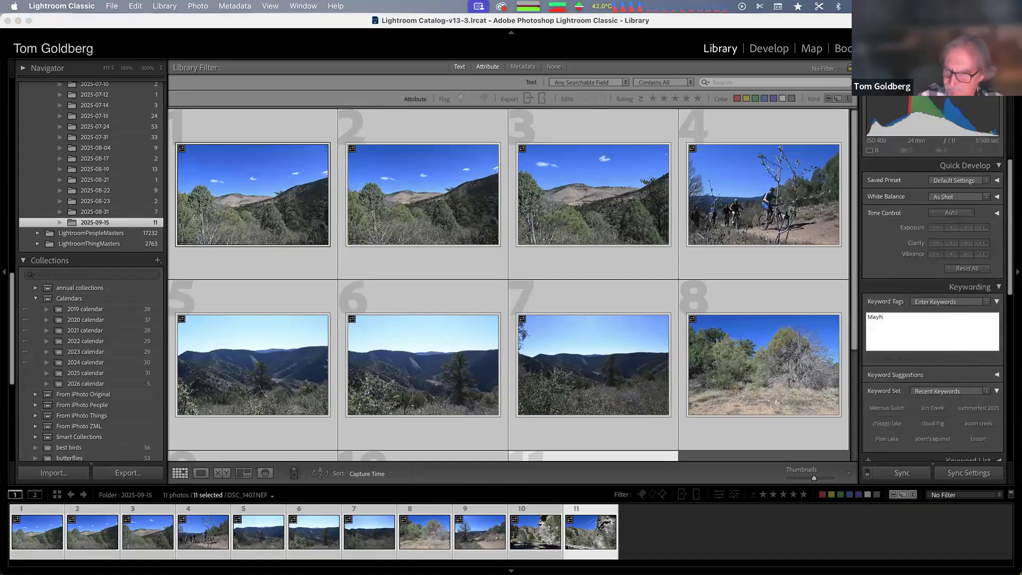
{"action": "type", "text": "em Guc"}
{"action": "key", "text": "BackSpace"}
{"action": "type", "text": ";c"}
{"action": "key", "text": "BackSpace"}
{"action": "key", "text": "BackSpace"}
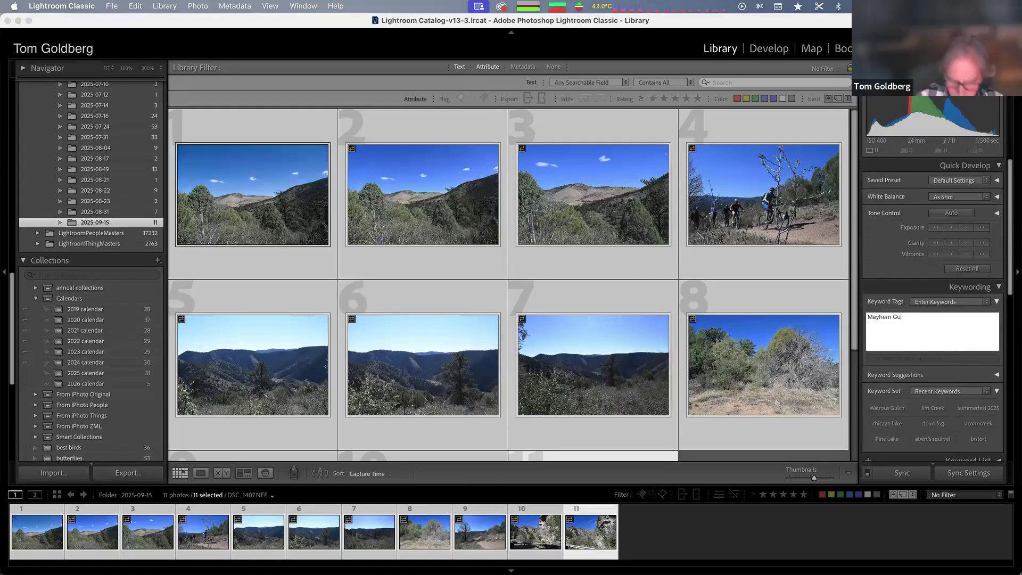
{"action": "type", "text": "lch"}
{"action": "key", "text": "Return"}
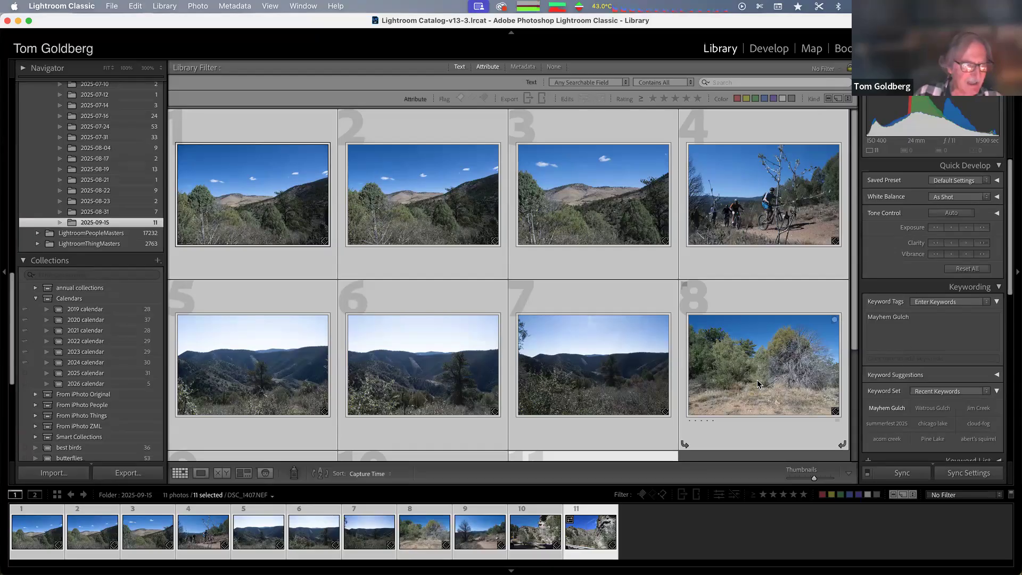
Select the LightroomLandscapeMasters folder and filter its photos by the text "Butler"
{"action": "scroll", "coordinate": [90, 181], "scroll_direction": "up", "scroll_amount": 15}
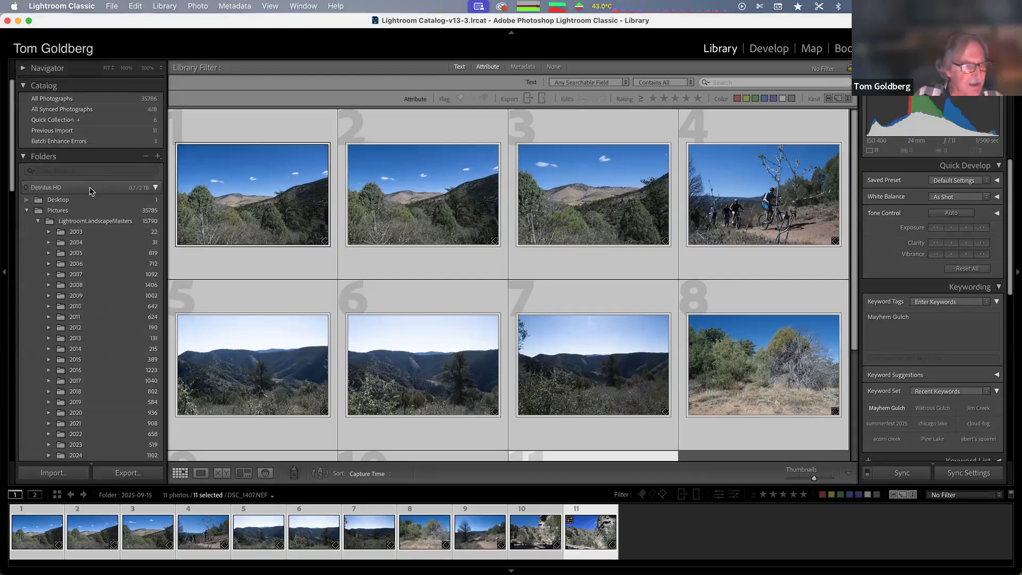
{"action": "left_click", "coordinate": [102, 222]}
{"action": "key", "text": "super+f"}
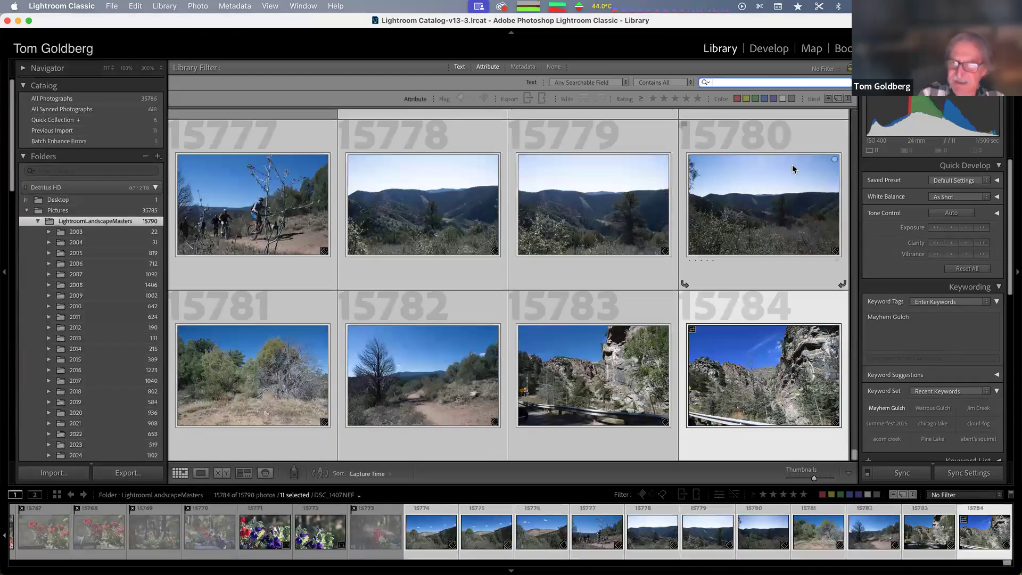
{"action": "type", "text": "Butler"}
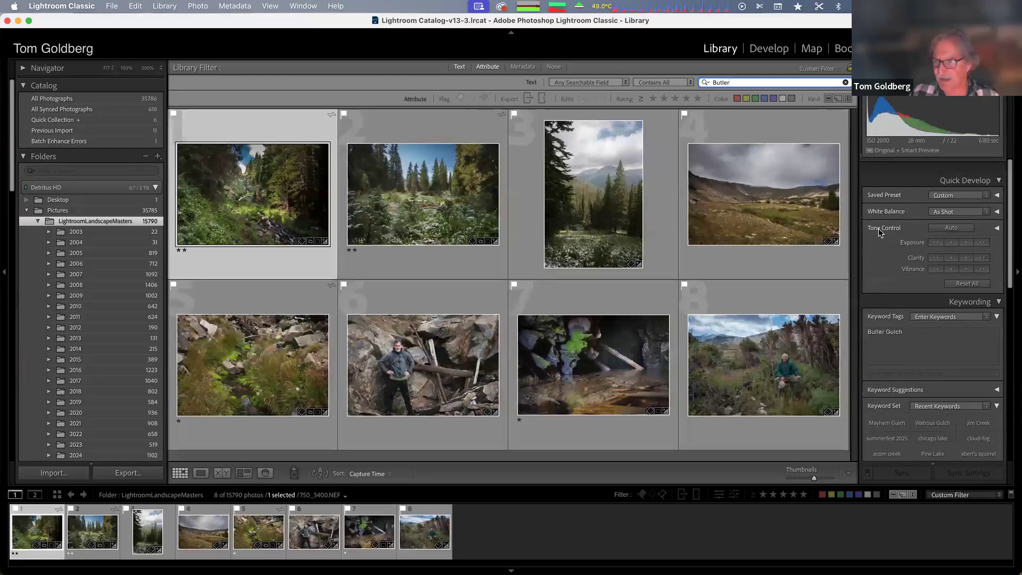
Change the text filter to "falls" and browse the matching photos
{"action": "scroll", "coordinate": [878, 228], "scroll_direction": "down", "scroll_amount": 3}
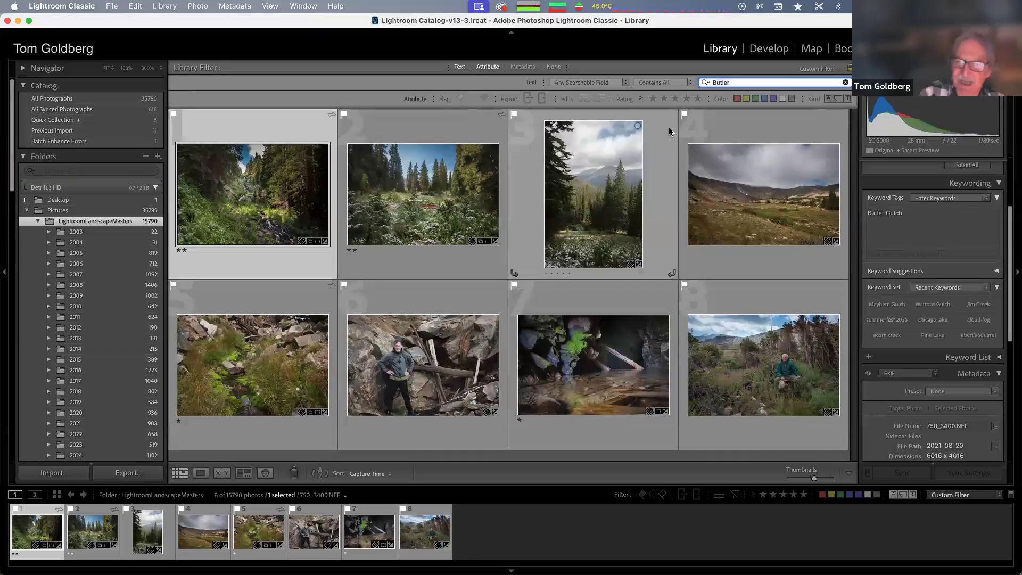
{"action": "type", "text": "falls"}
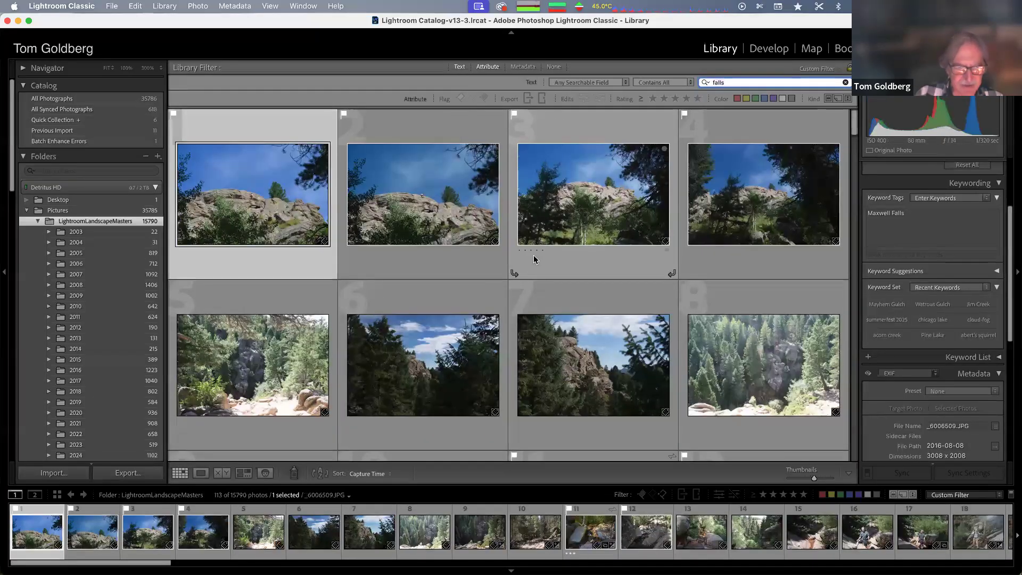
{"action": "scroll", "coordinate": [534, 260], "scroll_direction": "down", "scroll_amount": 6}
{"action": "scroll", "coordinate": [534, 259], "scroll_direction": "down", "scroll_amount": 12}
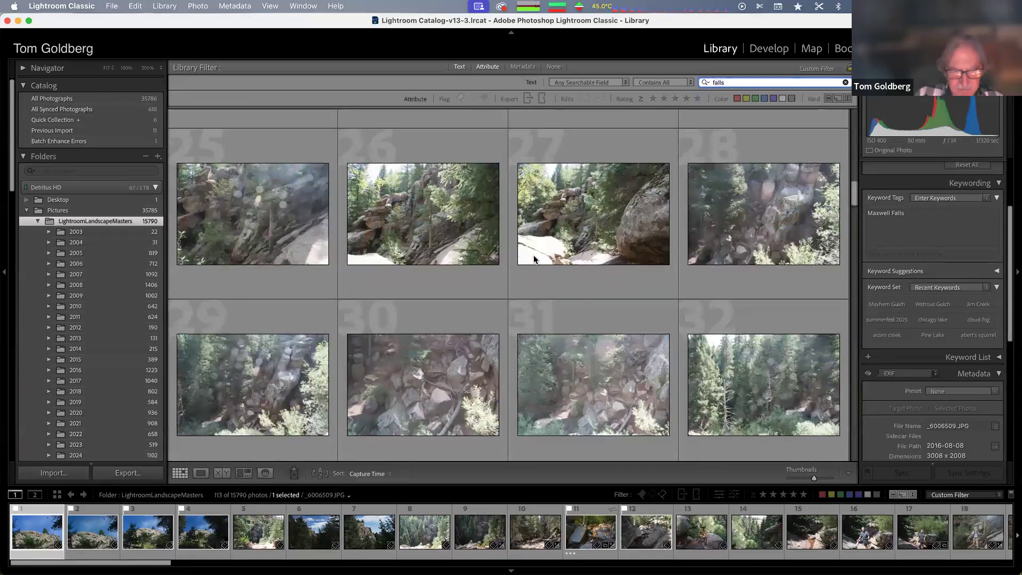
{"action": "scroll", "coordinate": [533, 259], "scroll_direction": "down", "scroll_amount": 1}
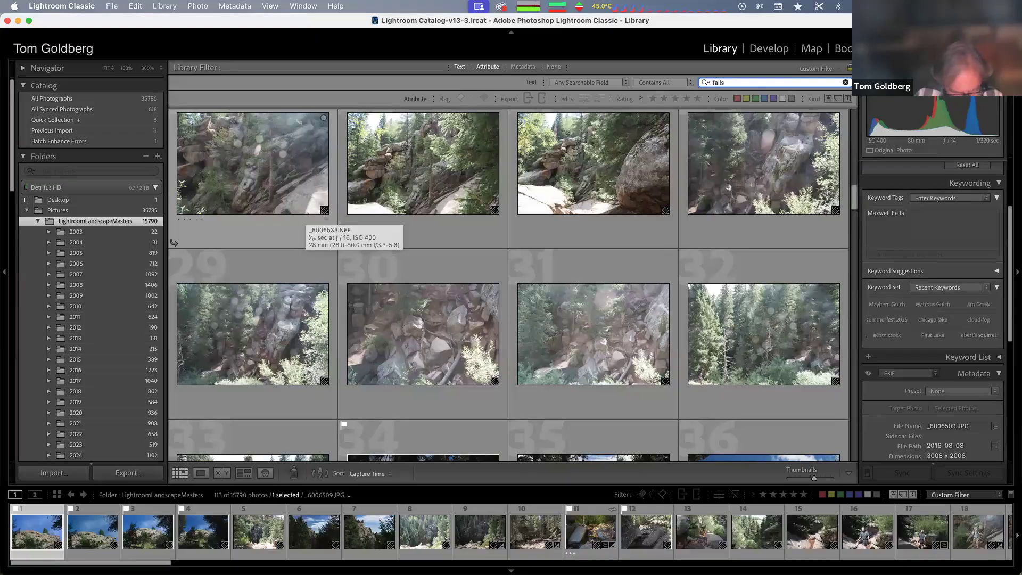
{"action": "key", "text": "ctrl+Left"}
{"action": "key", "text": "Right"}
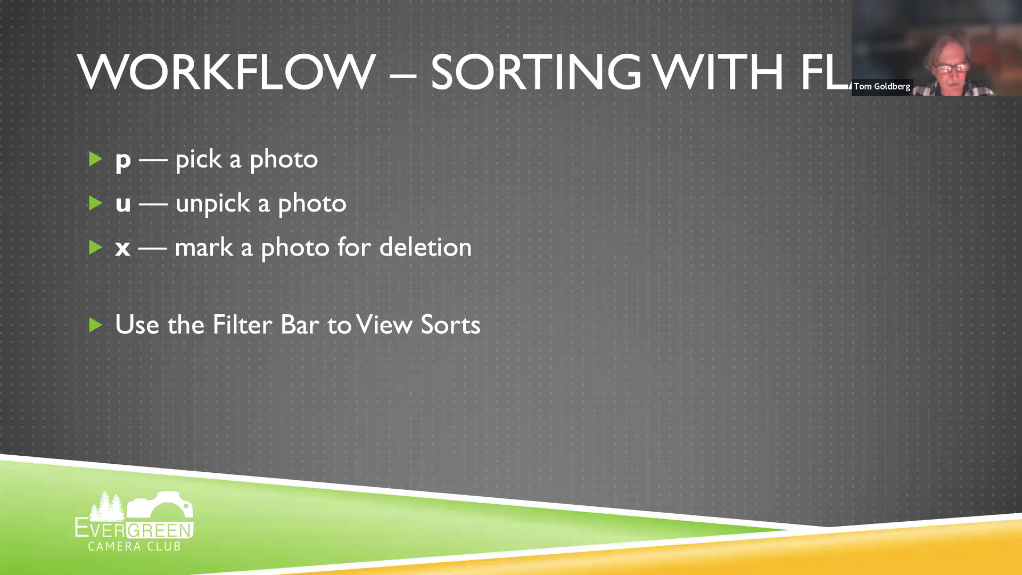
{"action": "key", "text": "ctrl+Right"}
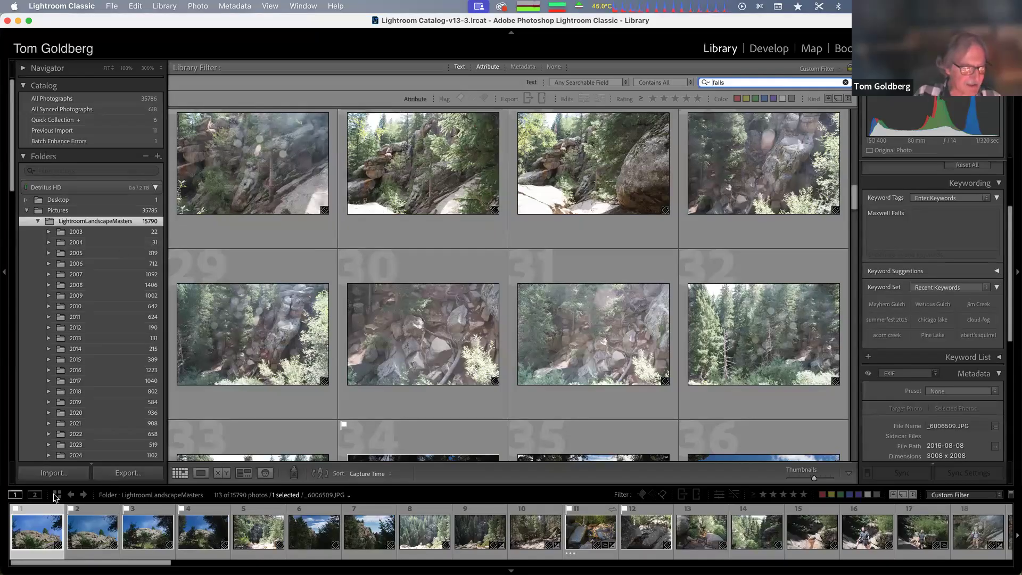
Open the 2024 folder and clear the text filter
{"action": "left_click", "coordinate": [107, 454]}
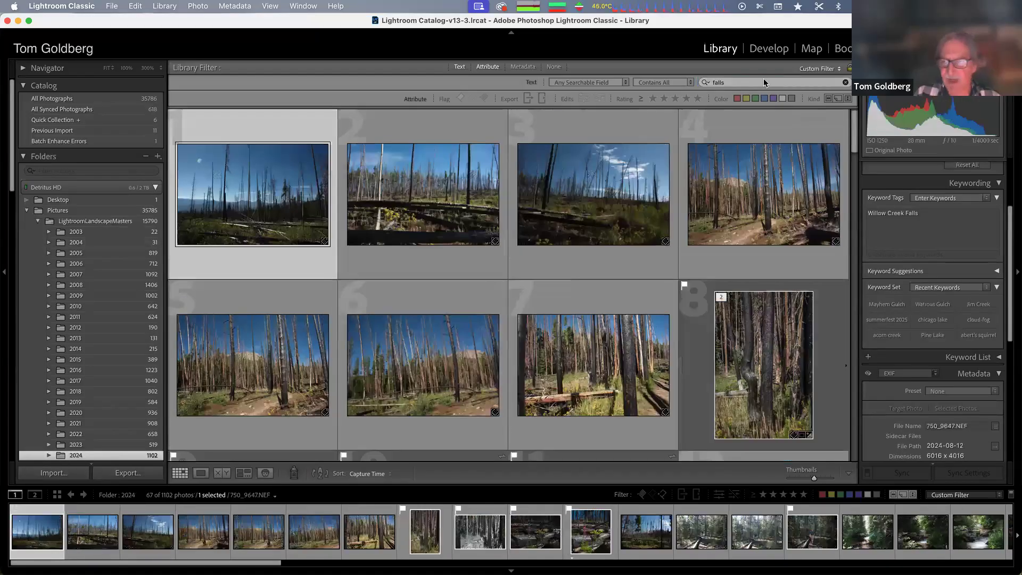
{"action": "left_click", "coordinate": [738, 82]}
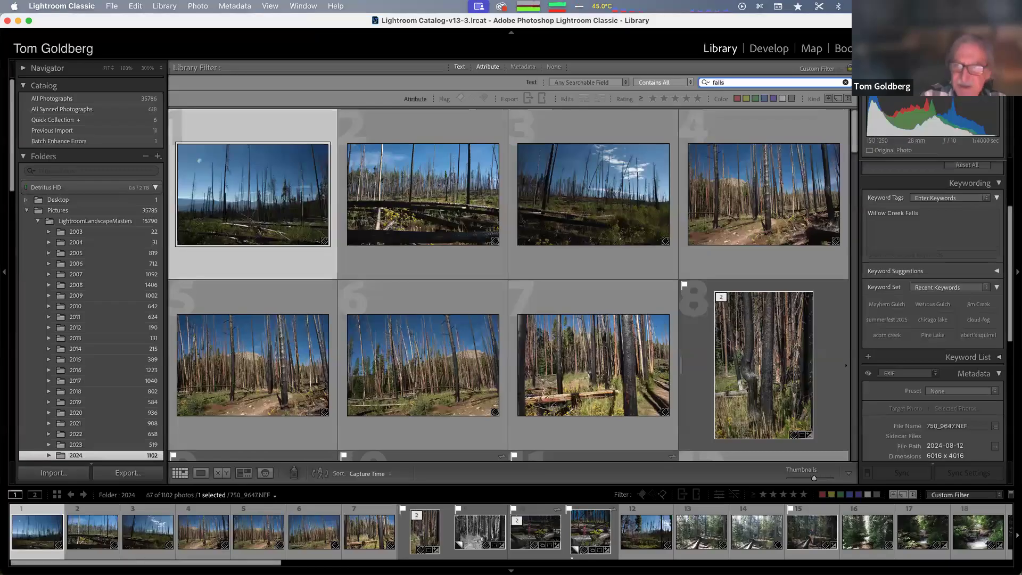
{"action": "key", "text": "BackSpace"}
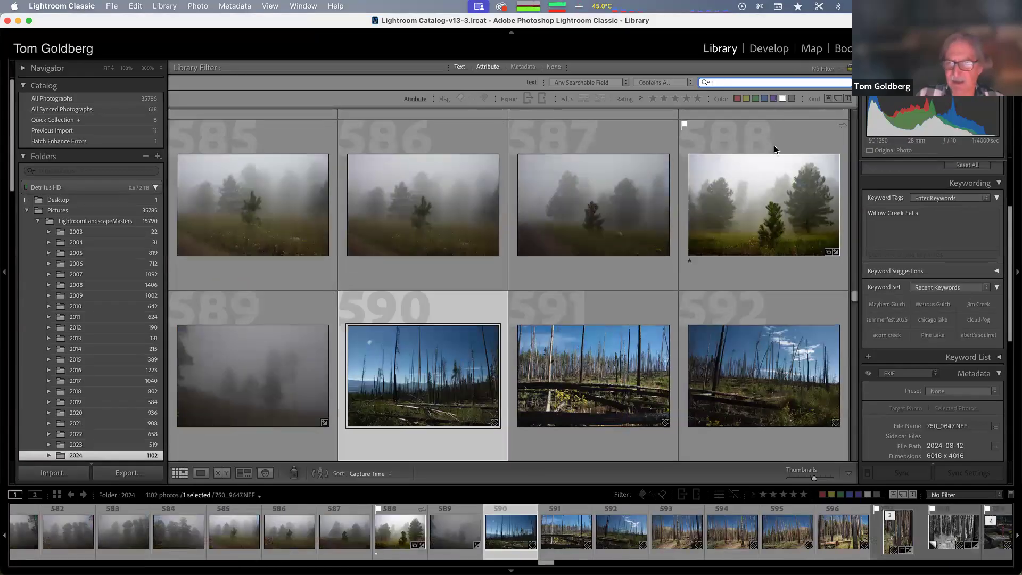
Open the 2025-09-15 folder under 2025 and view its first photo in loupe view
{"action": "left_click_drag", "start_coordinate": [850, 289], "coordinate": [847, 433]}
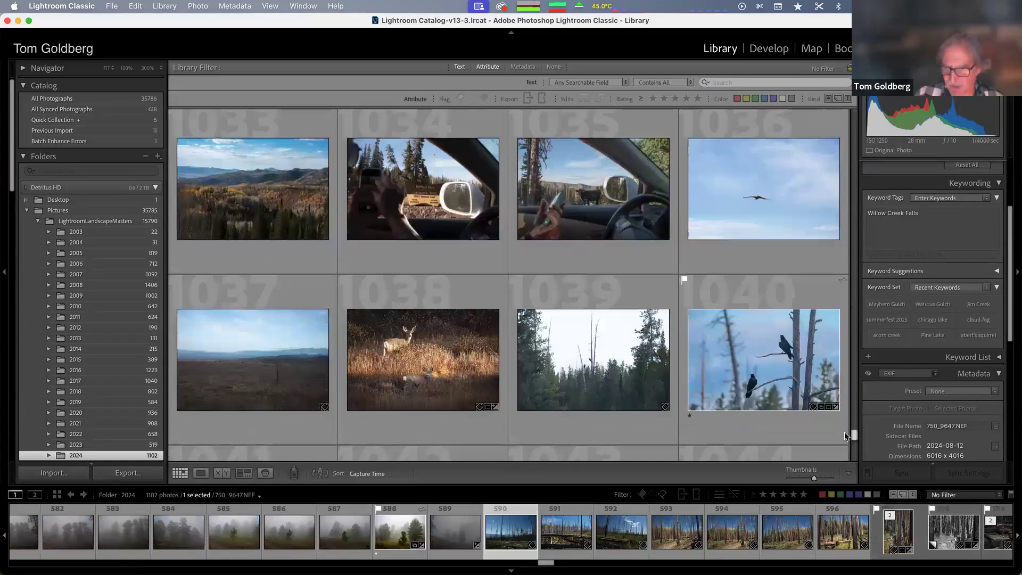
{"action": "scroll", "coordinate": [68, 376], "scroll_direction": "down", "scroll_amount": 5}
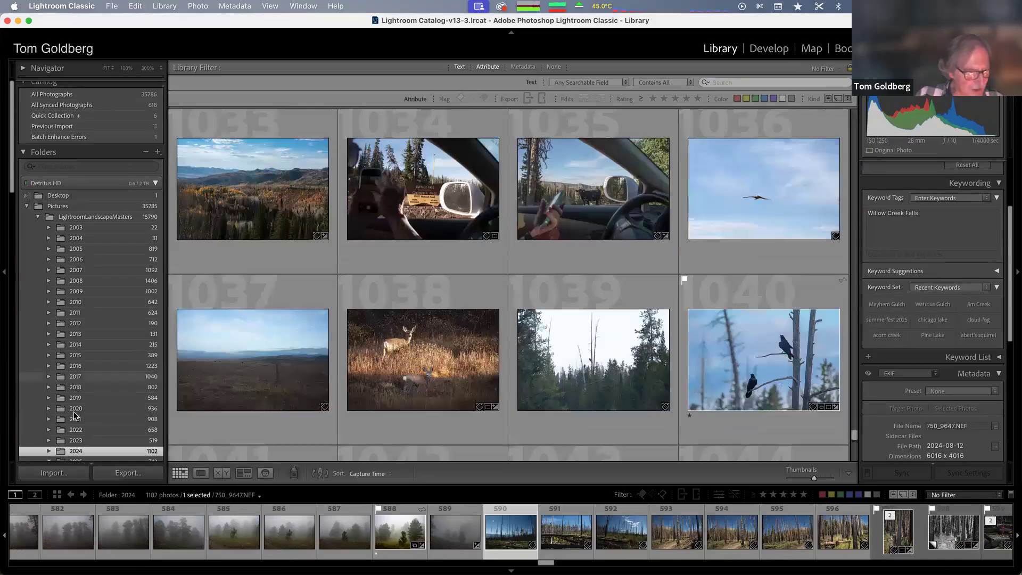
{"action": "scroll", "coordinate": [73, 412], "scroll_direction": "down", "scroll_amount": 2}
{"action": "left_click", "coordinate": [73, 331]}
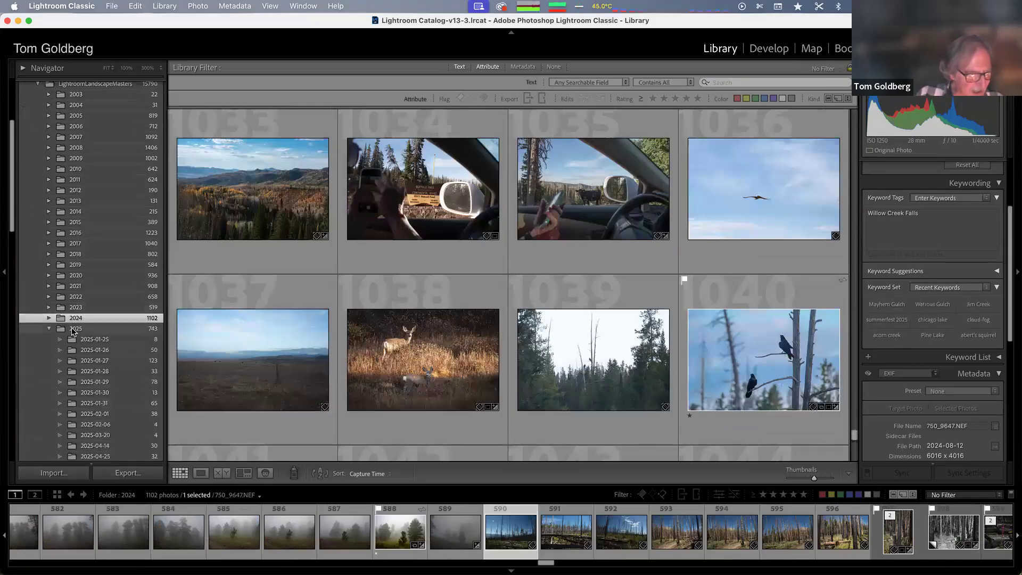
{"action": "scroll", "coordinate": [73, 332], "scroll_direction": "down", "scroll_amount": 5}
{"action": "scroll", "coordinate": [73, 332], "scroll_direction": "down", "scroll_amount": 15}
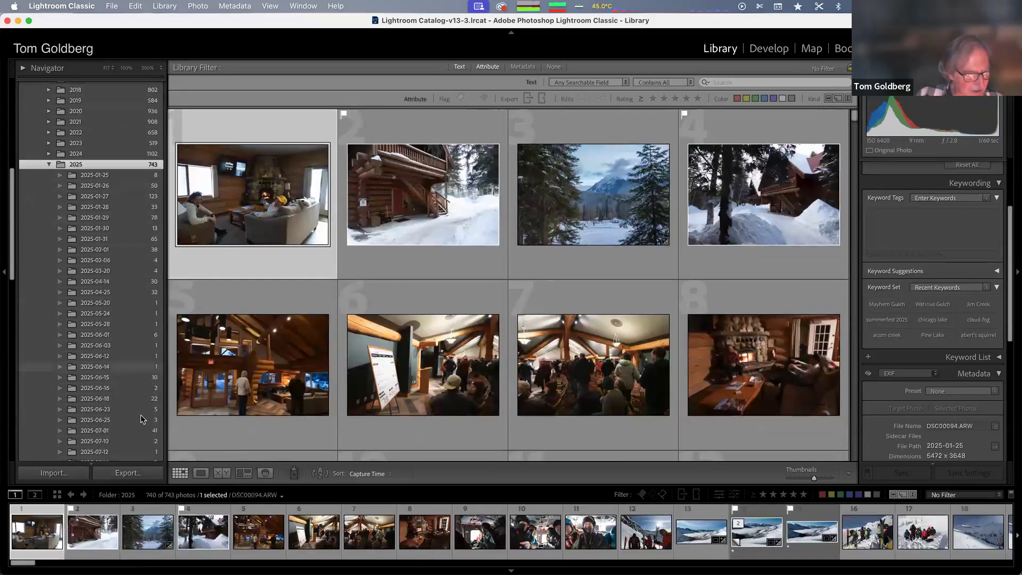
{"action": "left_click", "coordinate": [83, 97]}
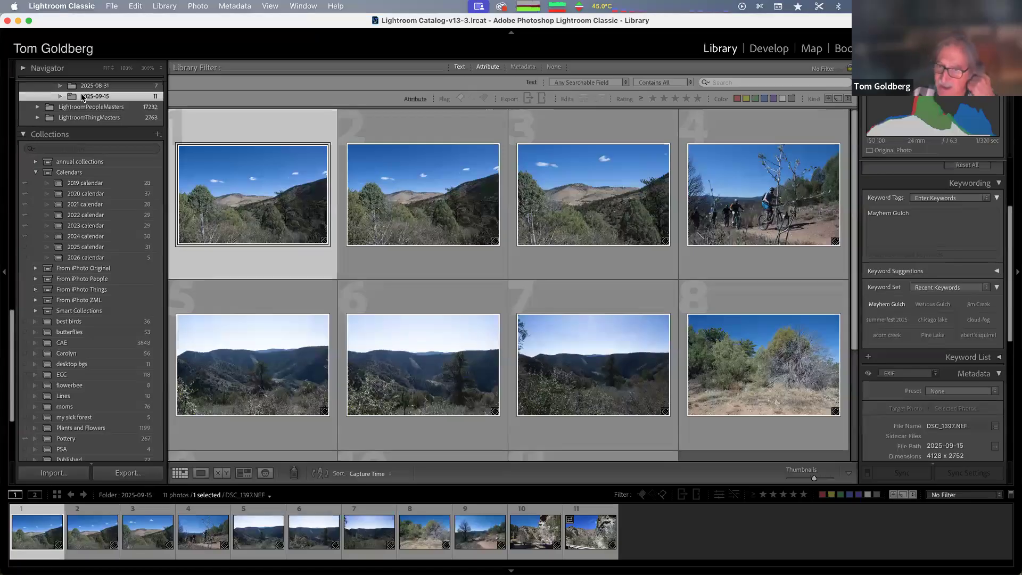
{"action": "scroll", "coordinate": [82, 98], "scroll_direction": "up", "scroll_amount": 4}
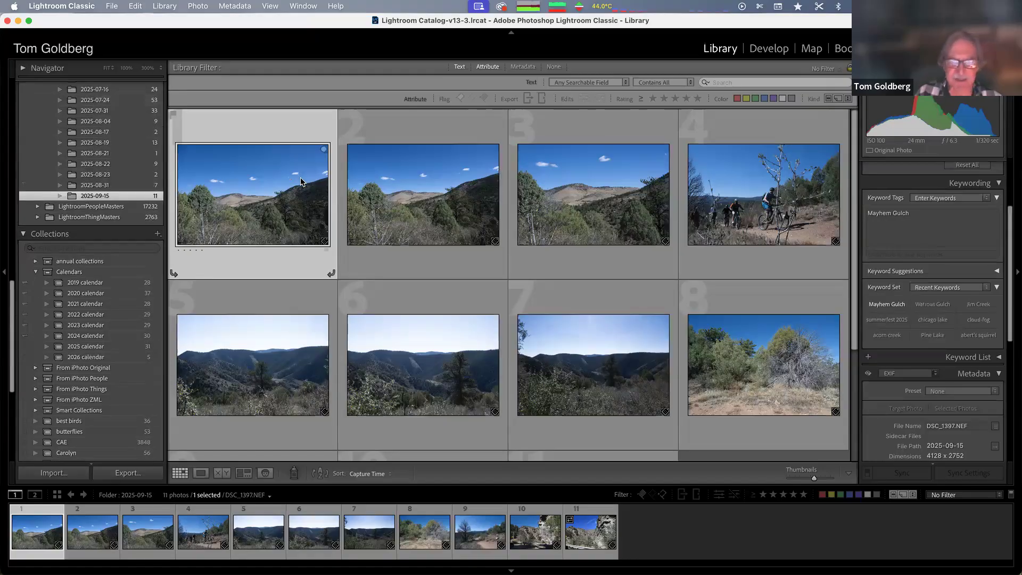
{"action": "double_click", "coordinate": [246, 196]}
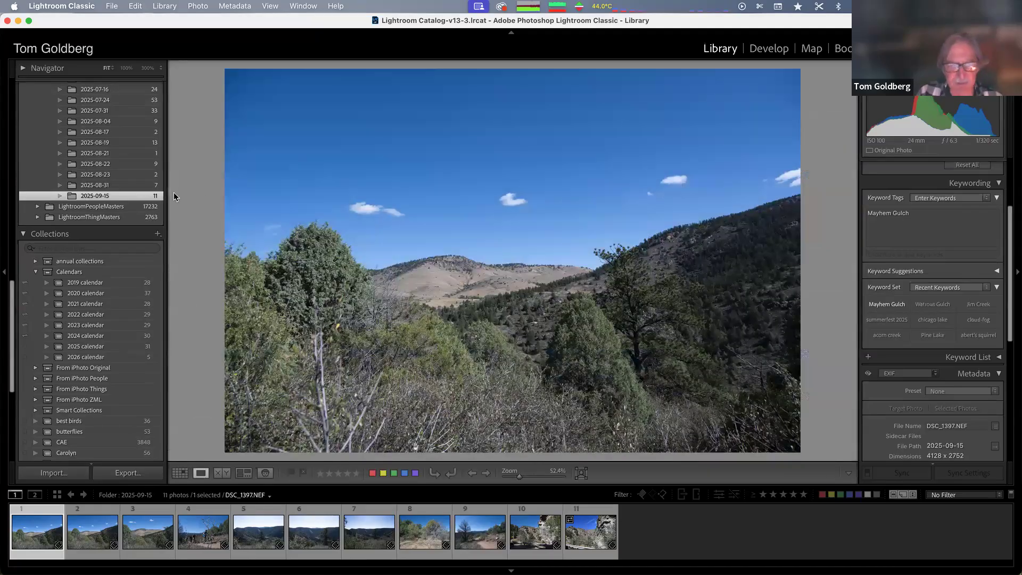
{"action": "key", "text": "ctrl+Left"}
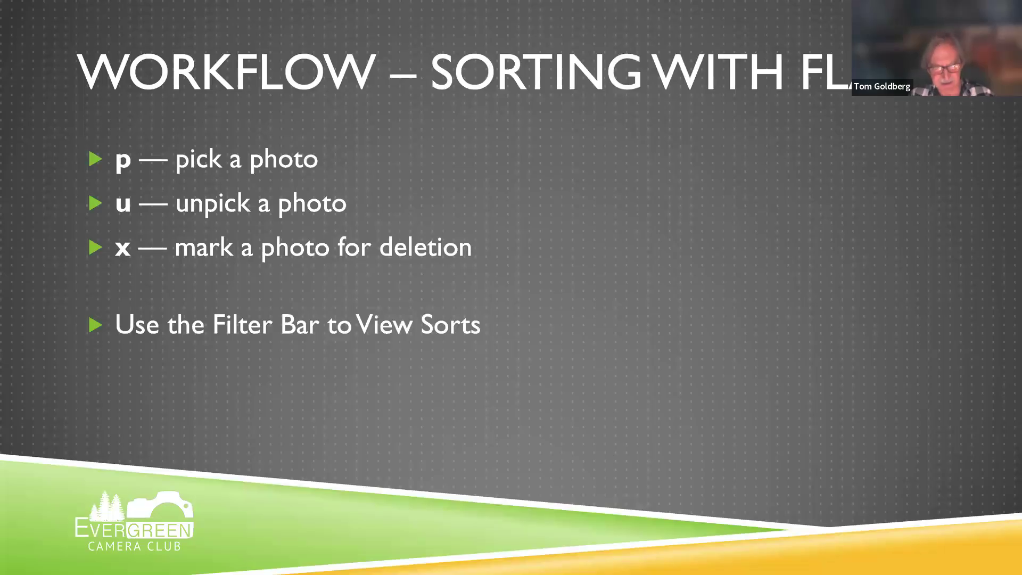
{"action": "key", "text": "ctrl+Right"}
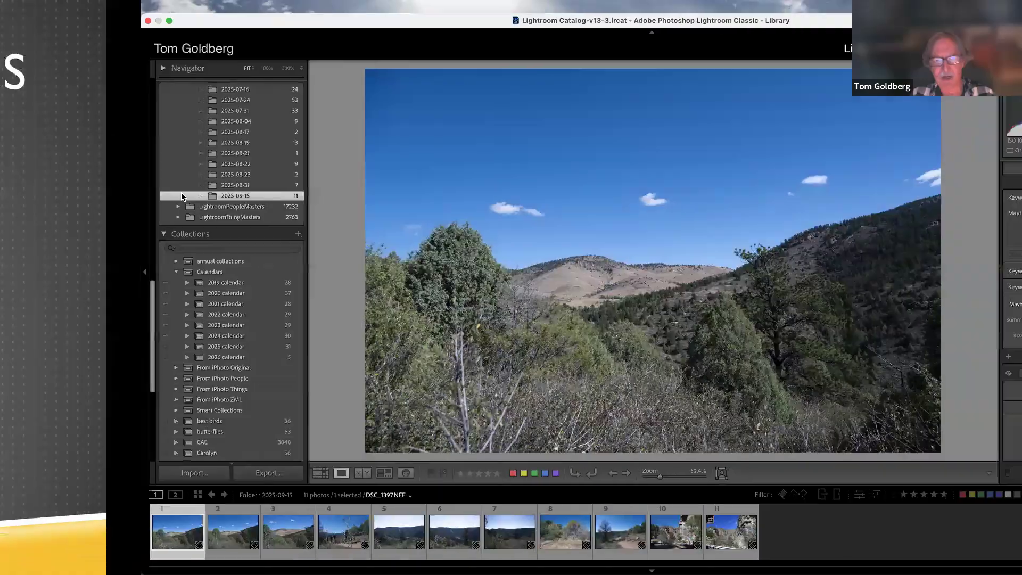
Step forward and back through the 2025-09-15 photos in loupe view
{"action": "key", "text": "Right"}
{"action": "key", "text": "Right"}
{"action": "key", "text": "Right"}
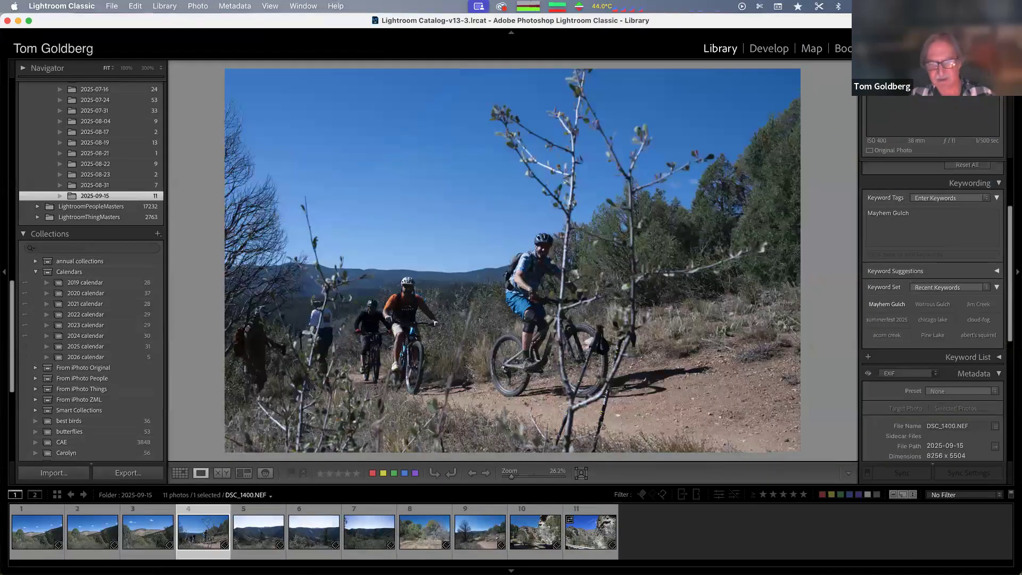
{"action": "key", "text": "Right"}
{"action": "key", "text": "Right"}
{"action": "key", "text": "Right"}
{"action": "key", "text": "Right"}
{"action": "key", "text": "Right"}
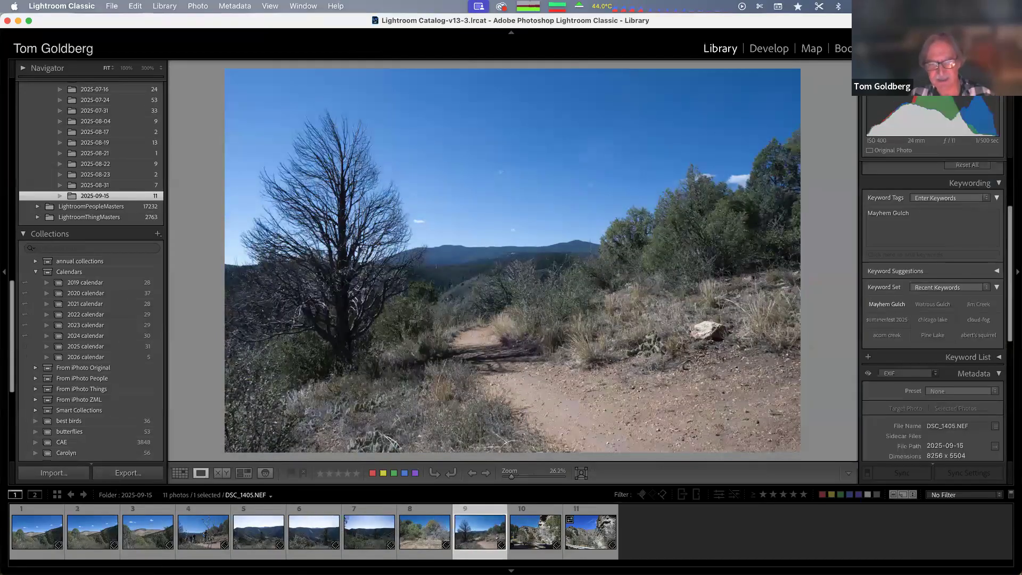
{"action": "key", "text": "Right"}
{"action": "key", "text": "Right"}
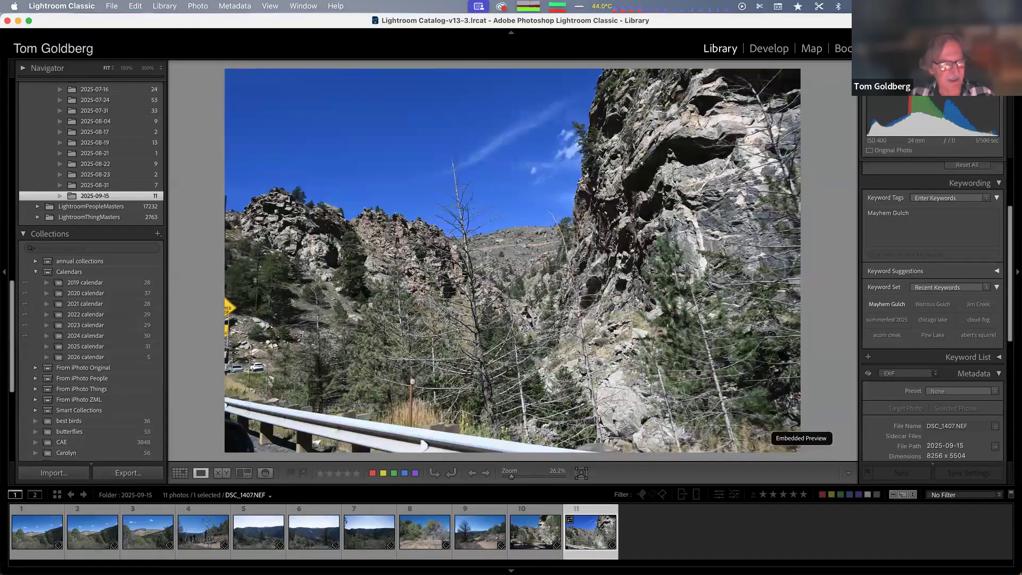
{"action": "key", "text": "Left"}
{"action": "key", "text": "Left"}
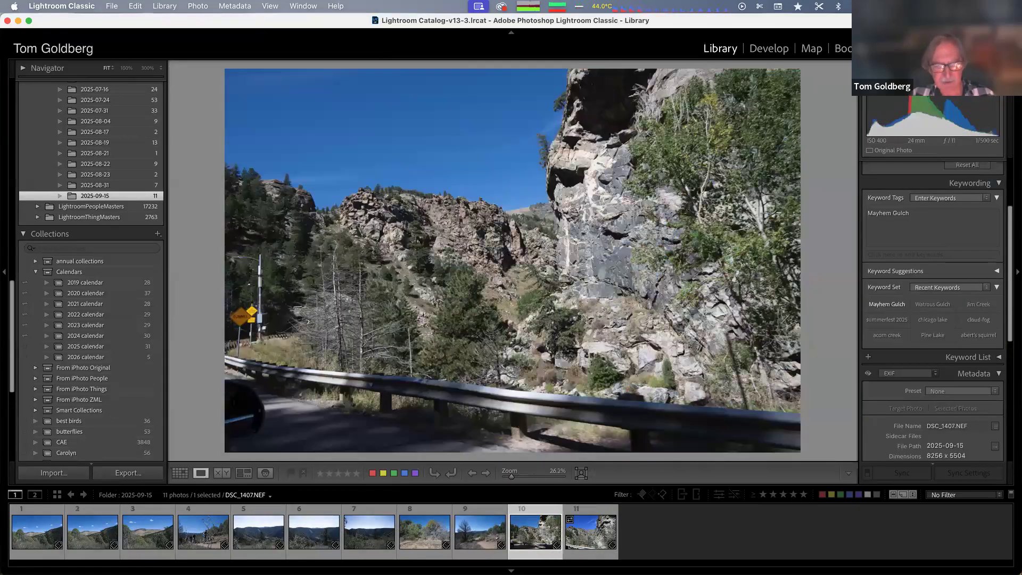
Go back to the eighth photo and flag it as rejected
{"action": "key", "text": "Left"}
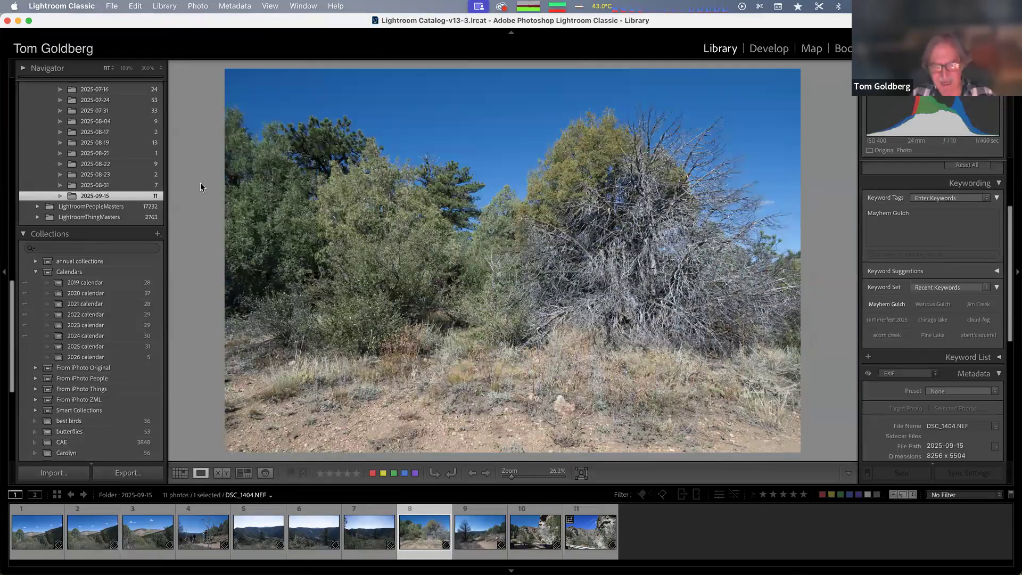
{"action": "key", "text": "x"}
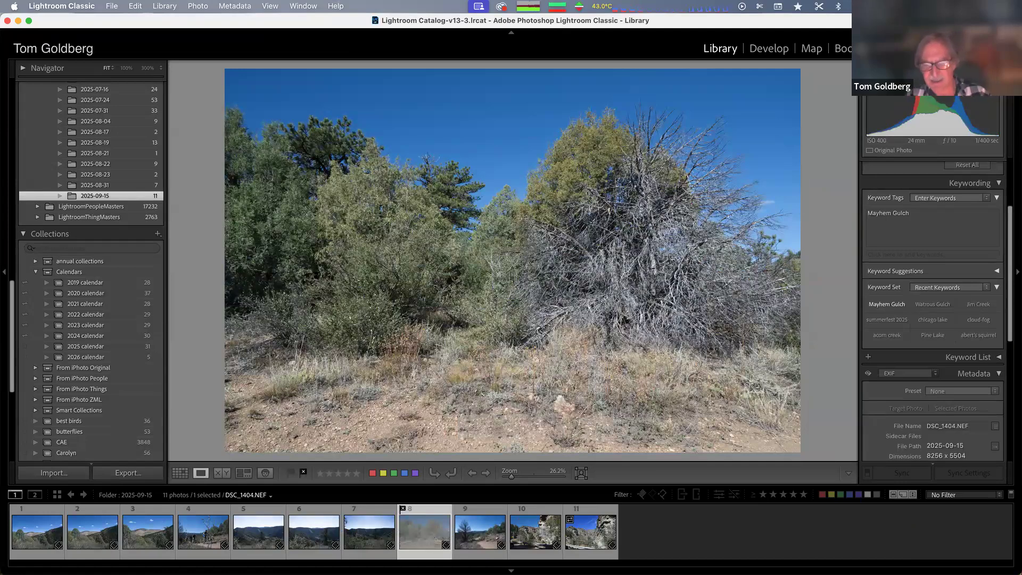
Move to the seventh photo and flag it as rejected
{"action": "key", "text": "Left"}
{"action": "key", "text": "Left"}
{"action": "key", "text": "Right"}
{"action": "key", "text": "Left"}
{"action": "key", "text": "Right"}
{"action": "key", "text": "Left"}
{"action": "key", "text": "Right"}
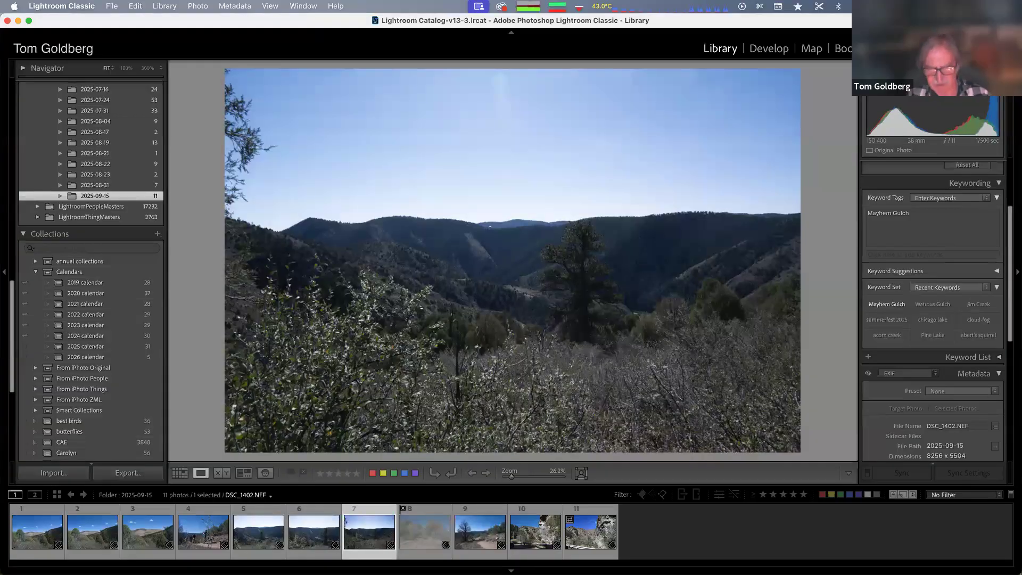
{"action": "key", "text": "x"}
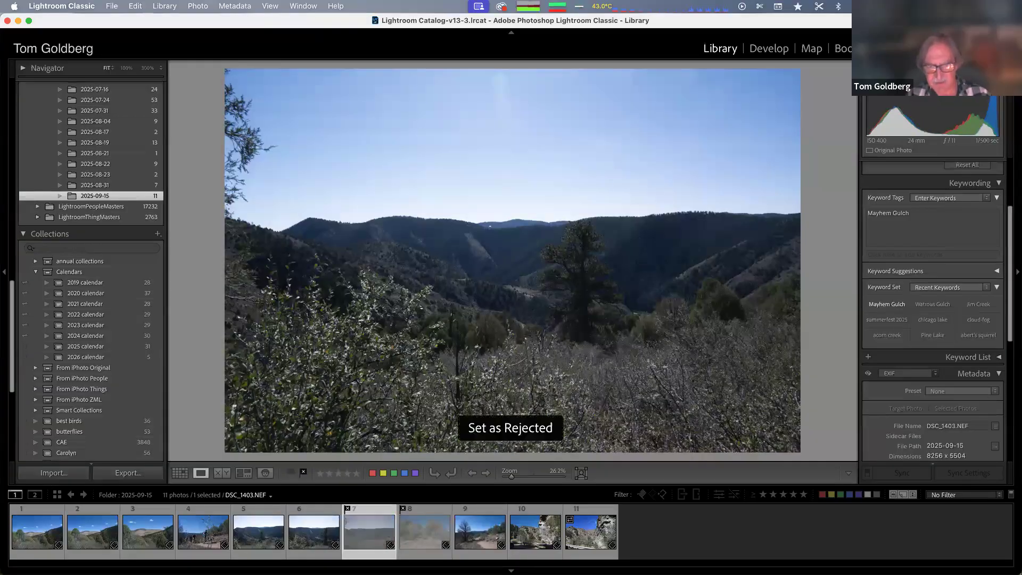
Move back to the second photo in loupe view and flag it as rejected
{"action": "key", "text": "Left"}
{"action": "key", "text": "Left"}
{"action": "key", "text": "Left"}
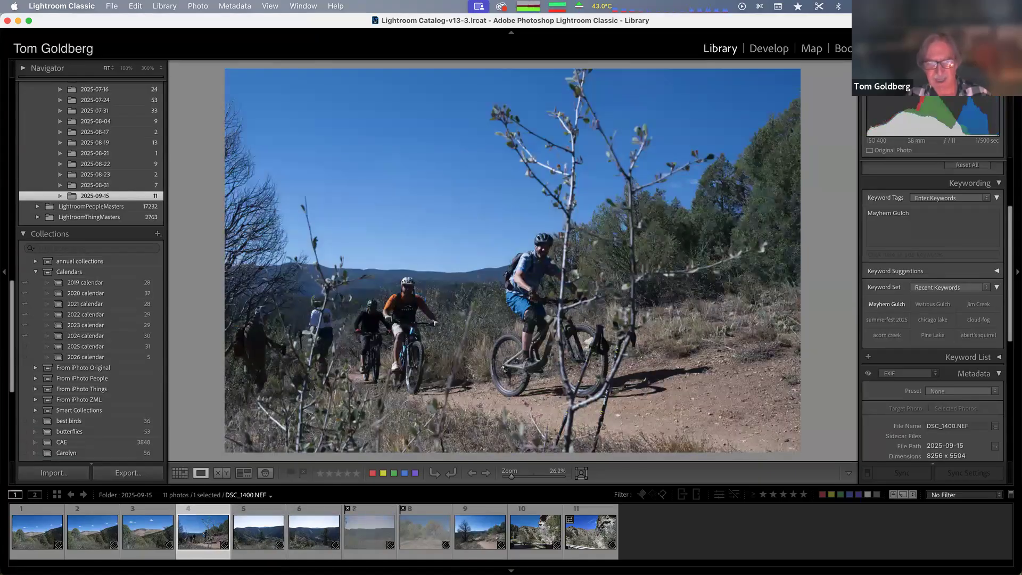
{"action": "key", "text": "Left"}
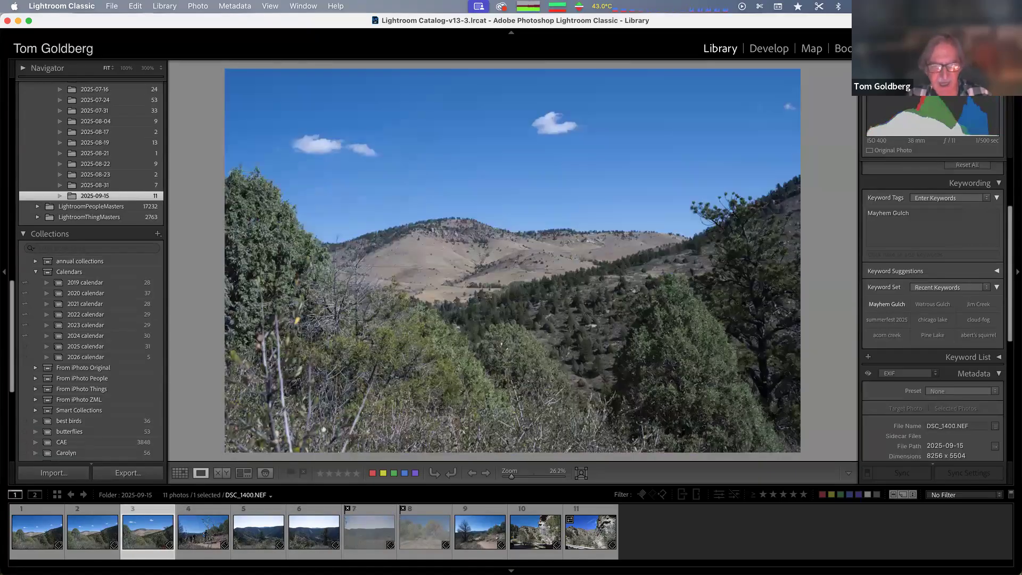
{"action": "key", "text": "Left"}
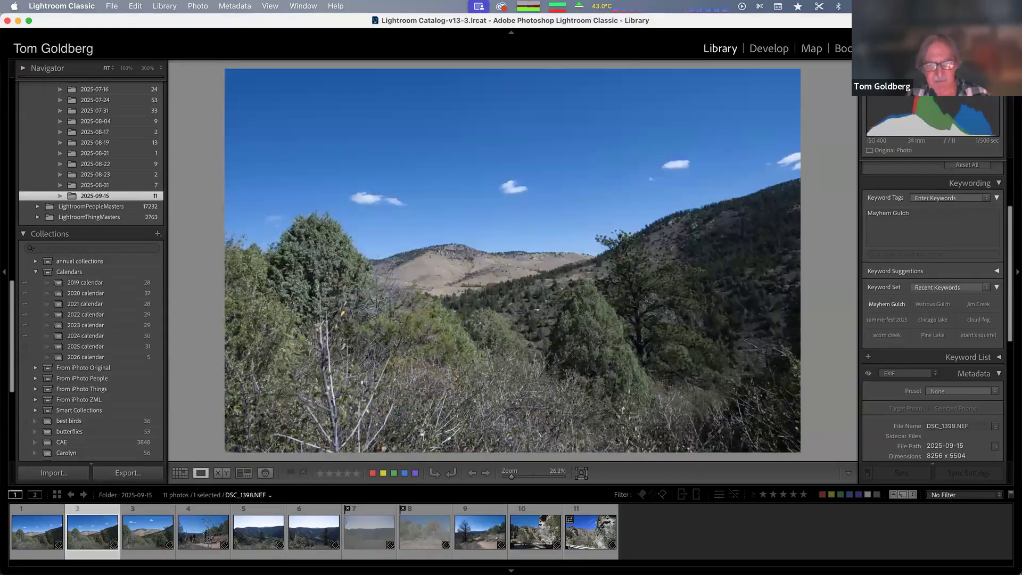
{"action": "key", "text": "Right"}
{"action": "key", "text": "Left"}
{"action": "key", "text": "Left"}
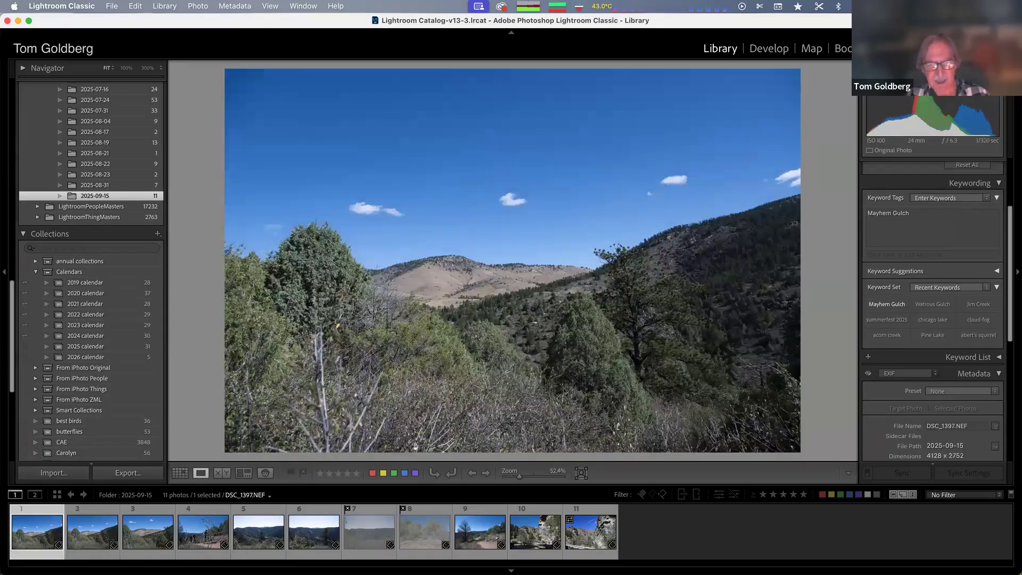
{"action": "key", "text": "Right"}
{"action": "key", "text": "Left"}
{"action": "key", "text": "Right"}
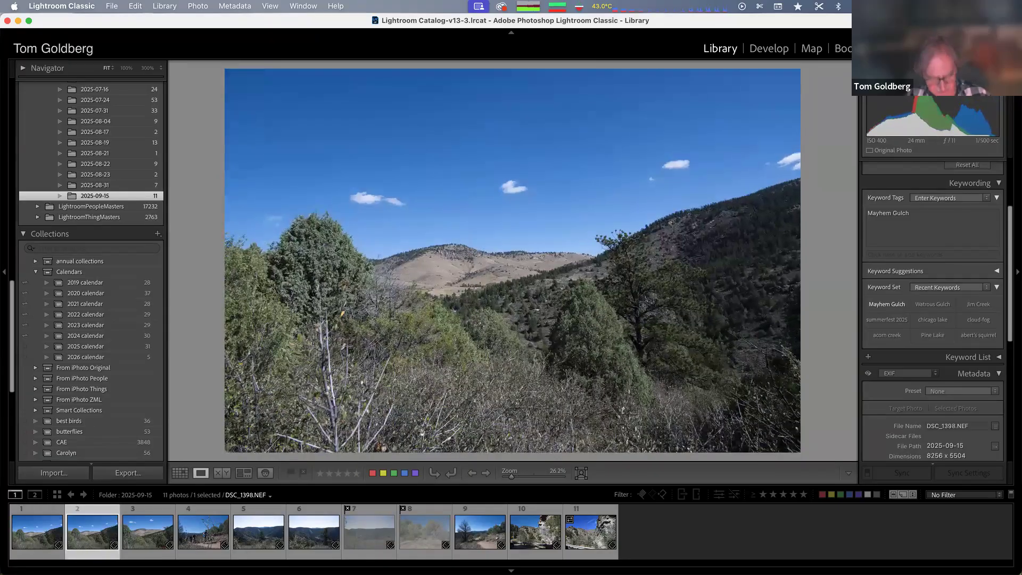
{"action": "key", "text": "x"}
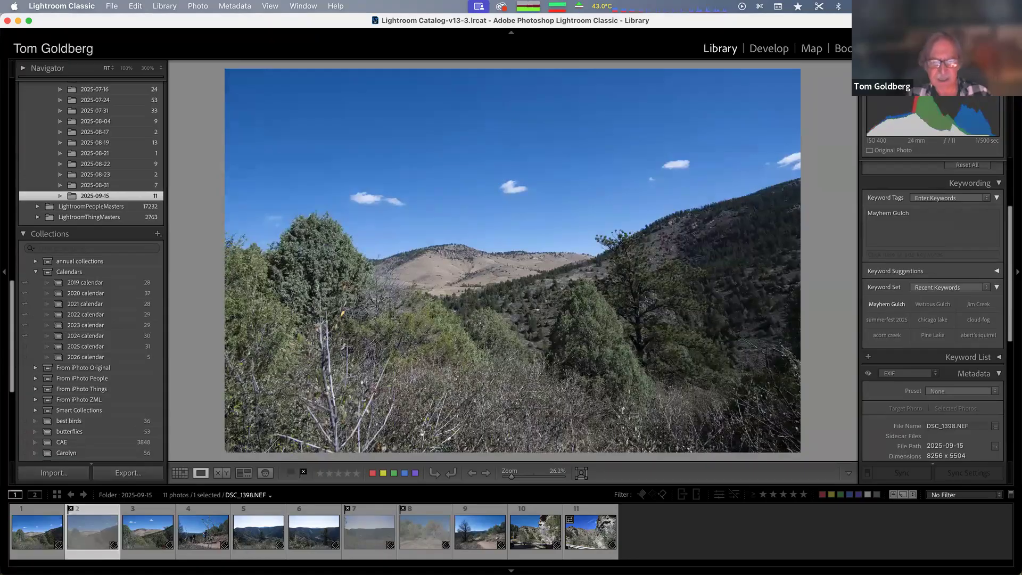
Move to the fourth photo and flag it as a pick
{"action": "key", "text": "Right"}
{"action": "key", "text": "Right"}
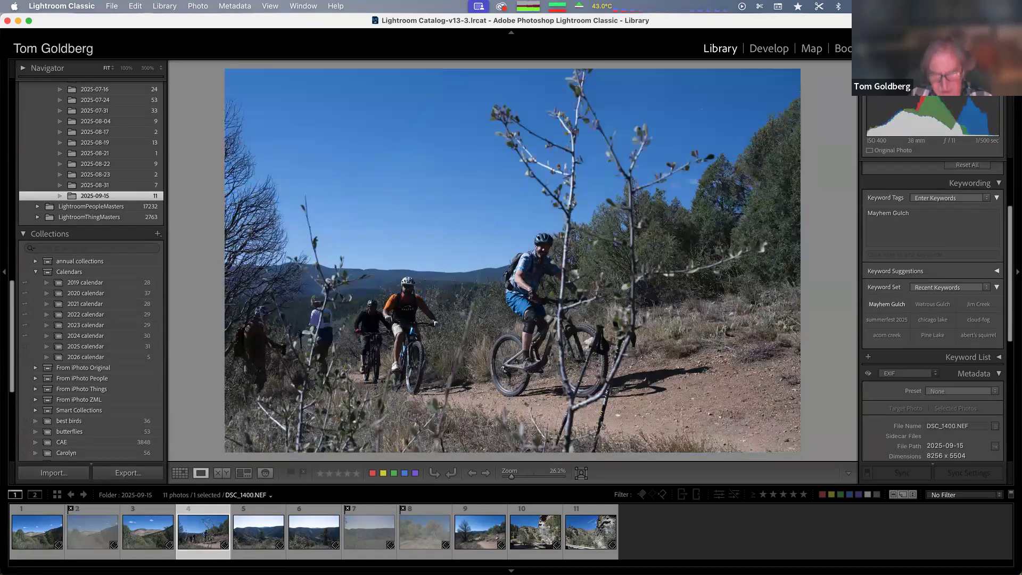
{"action": "key", "text": "p"}
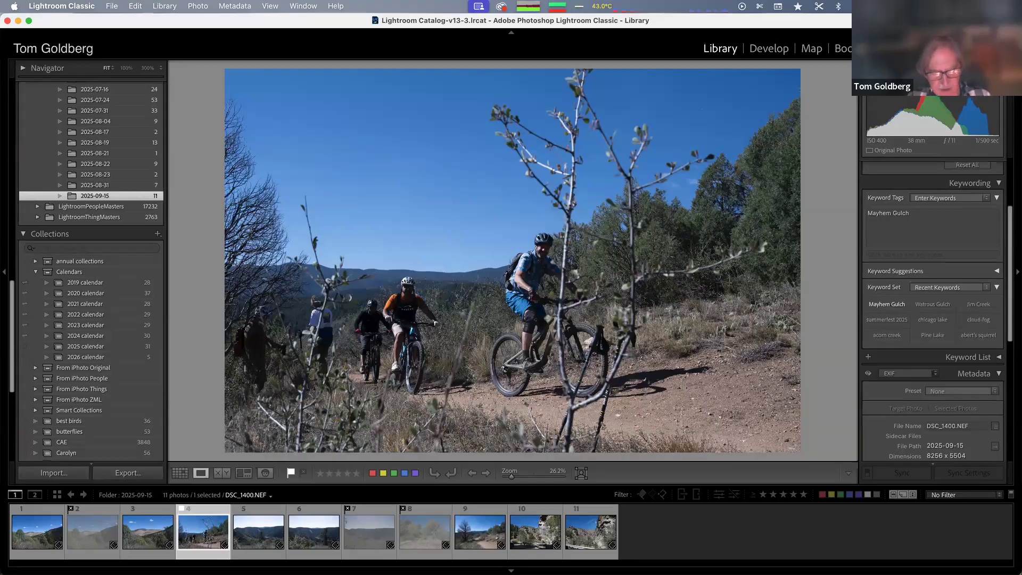
Move to the third photo and flag it as a pick
{"action": "key", "text": "Right"}
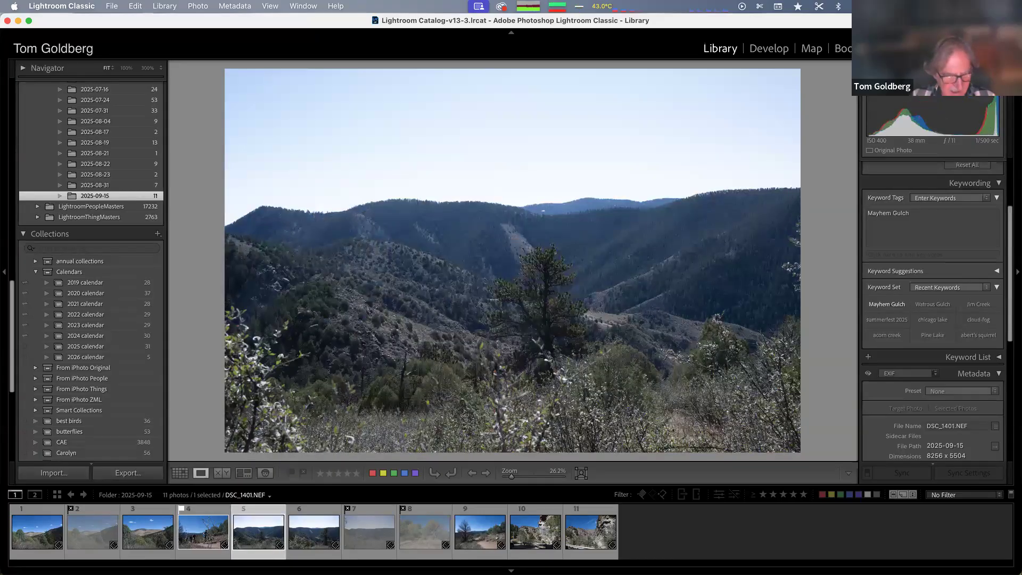
{"action": "key", "text": "Left"}
{"action": "key", "text": "Left"}
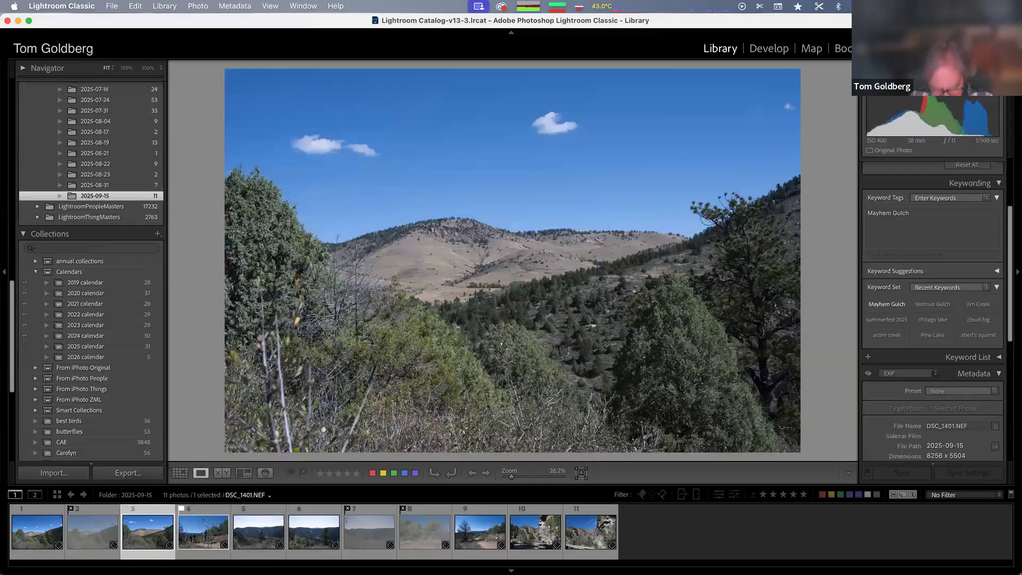
{"action": "key", "text": "p"}
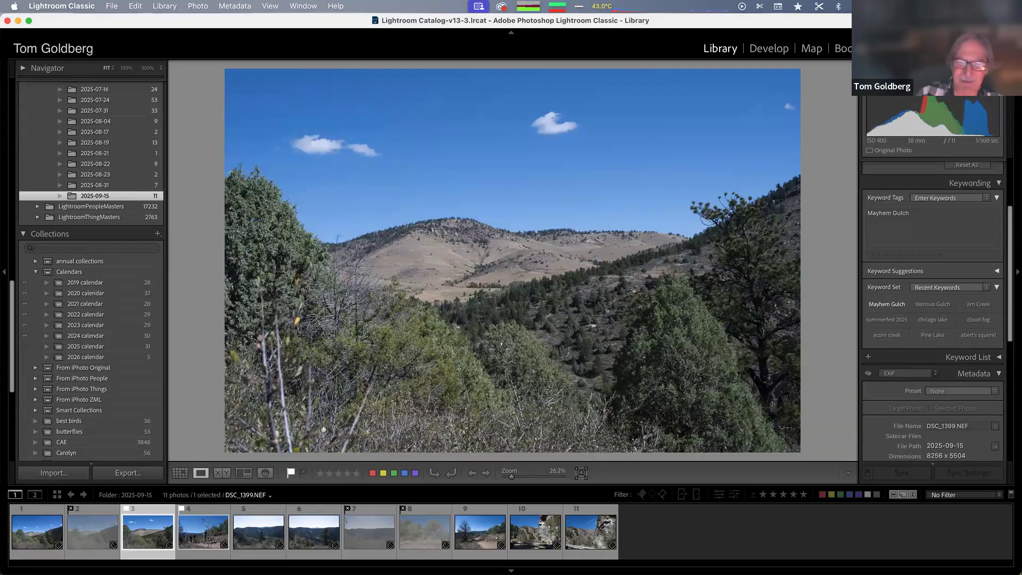
Filter the filmstrip to show only flagged picks and step through them
{"action": "key", "text": "Right"}
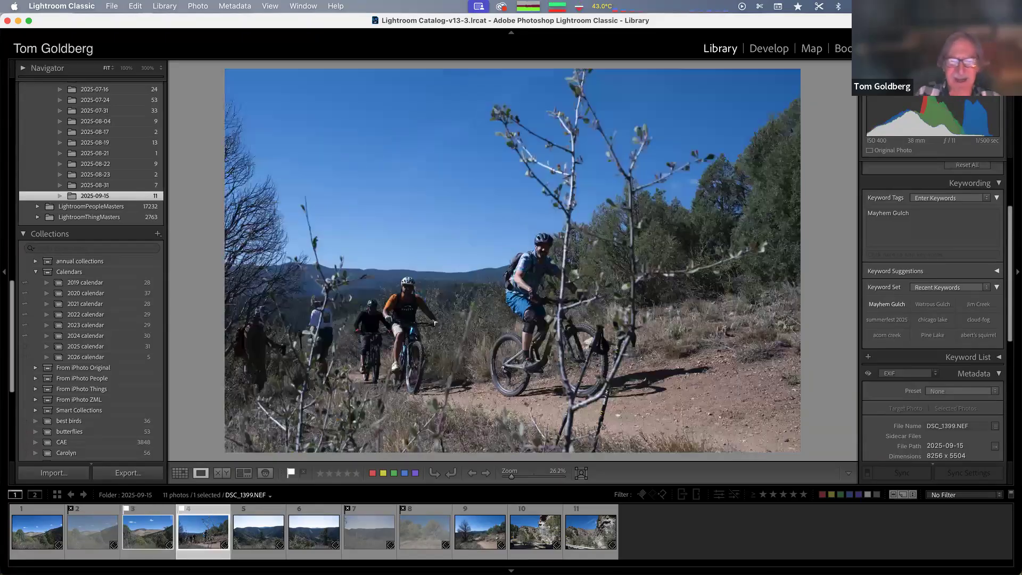
{"action": "key", "text": "Right"}
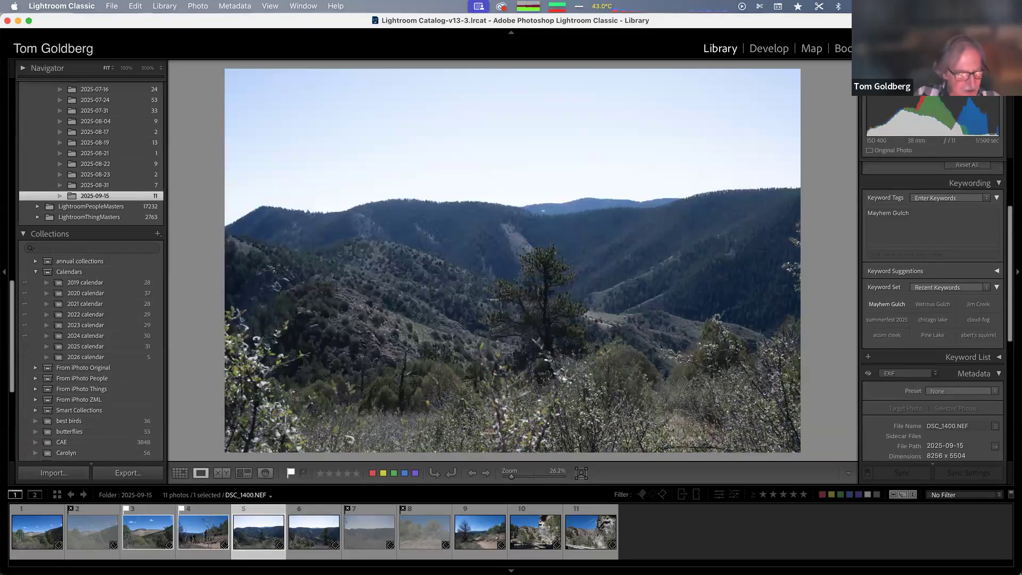
{"action": "key", "text": "Left"}
{"action": "key", "text": "Left"}
{"action": "key", "text": "Left"}
{"action": "key", "text": "Left"}
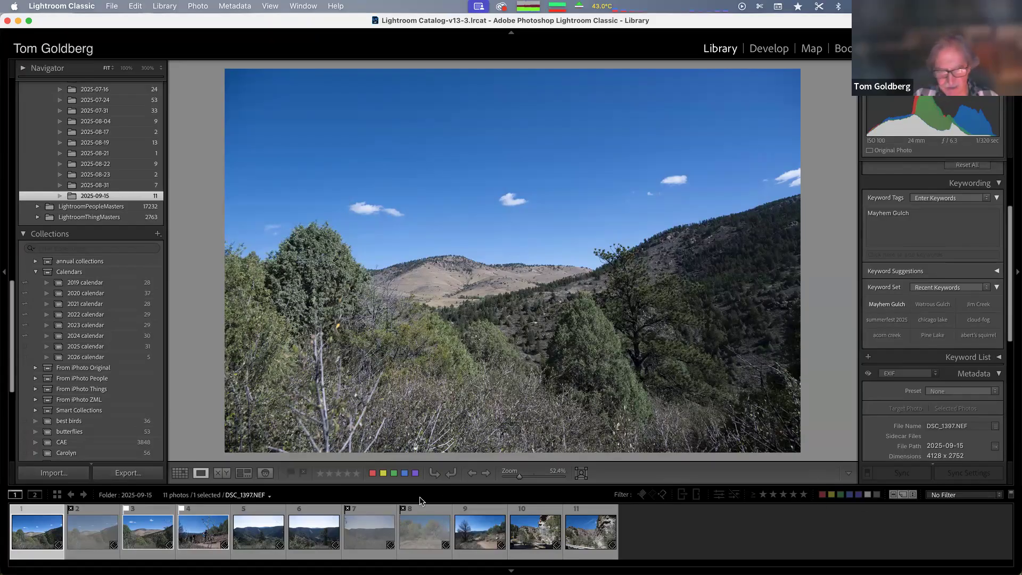
{"action": "left_click", "coordinate": [642, 495]}
{"action": "key", "text": "Right"}
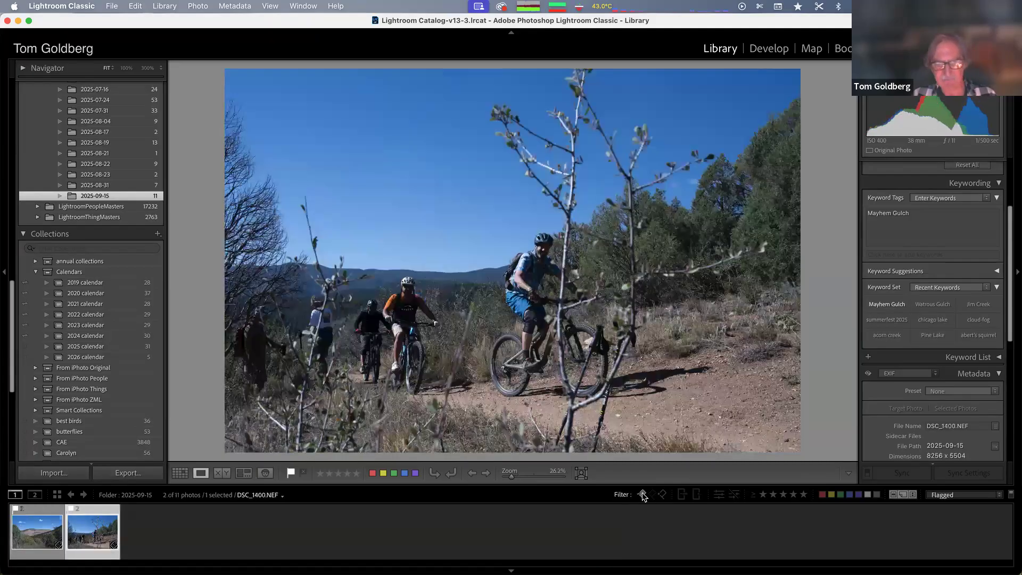
{"action": "key", "text": "Left"}
{"action": "key", "text": "Right"}
{"action": "key", "text": "Left"}
{"action": "key", "text": "Right"}
{"action": "key", "text": "Left"}
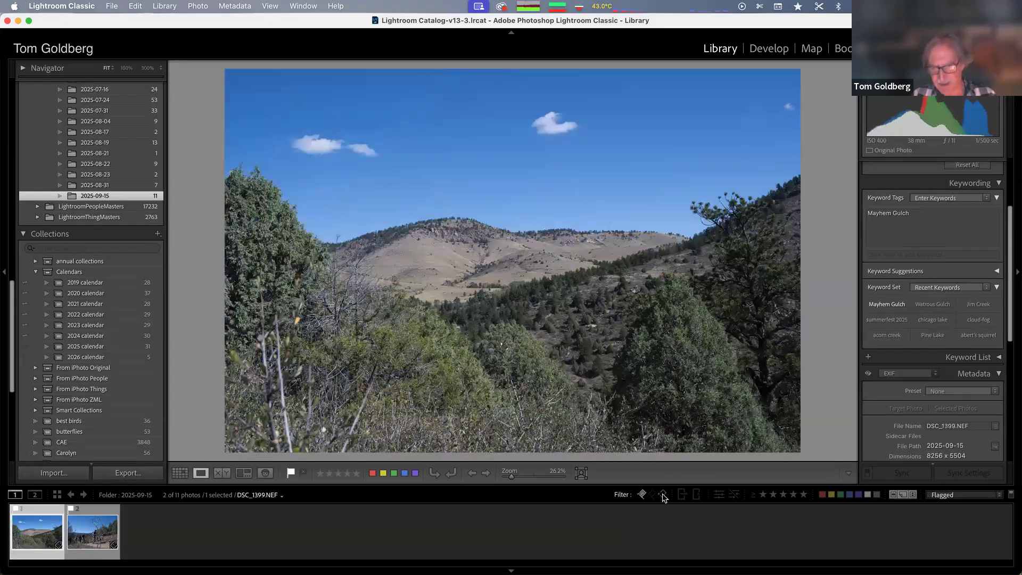
Switch the flag filter to show only rejected photos and step through them
{"action": "left_click", "coordinate": [664, 494]}
{"action": "left_click", "coordinate": [663, 496]}
{"action": "key", "text": "Right"}
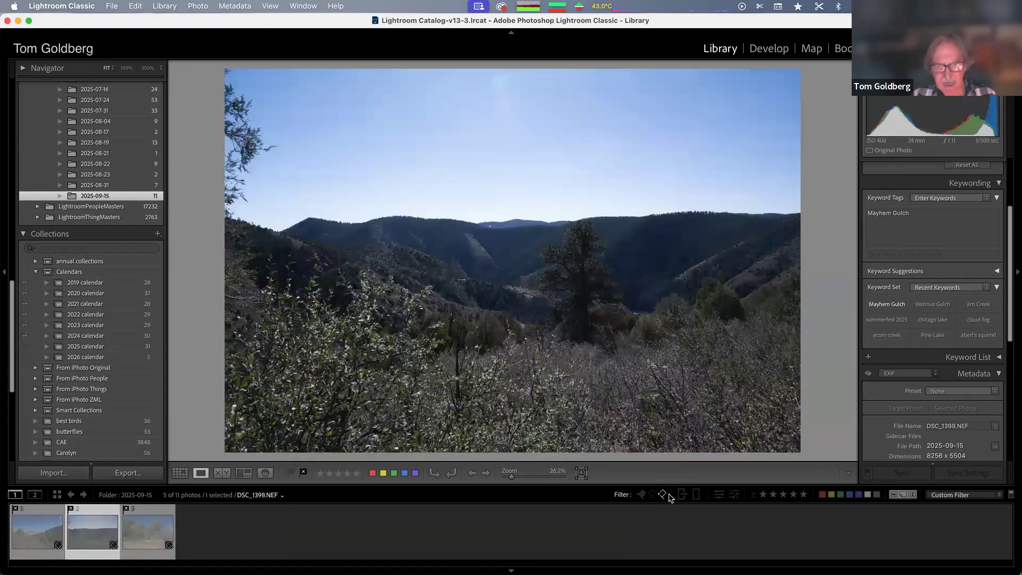
{"action": "key", "text": "Right"}
{"action": "key", "text": "Left"}
{"action": "key", "text": "Left"}
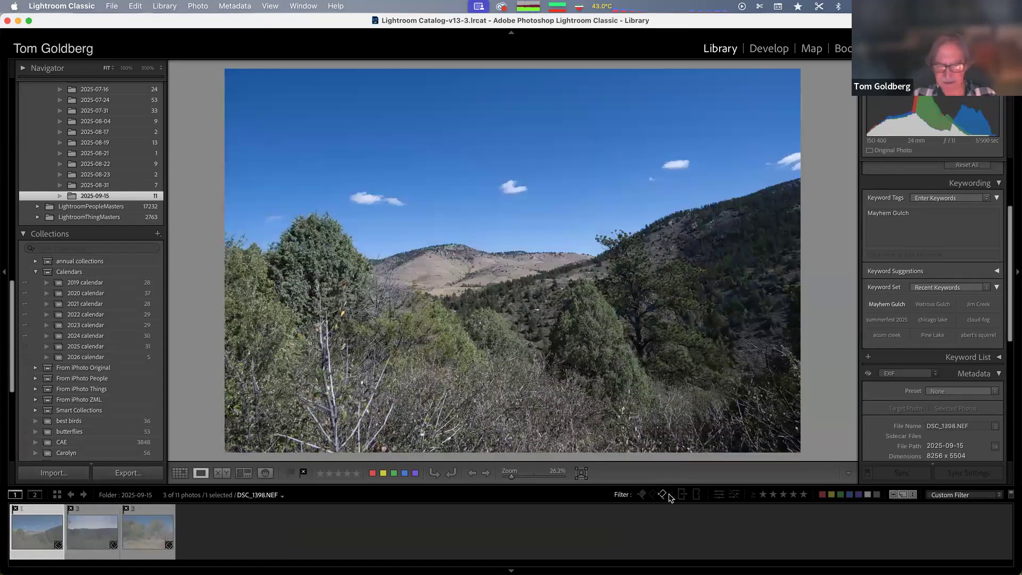
Switch the flag filter to show only unflagged photos and step through them
{"action": "left_click", "coordinate": [653, 495]}
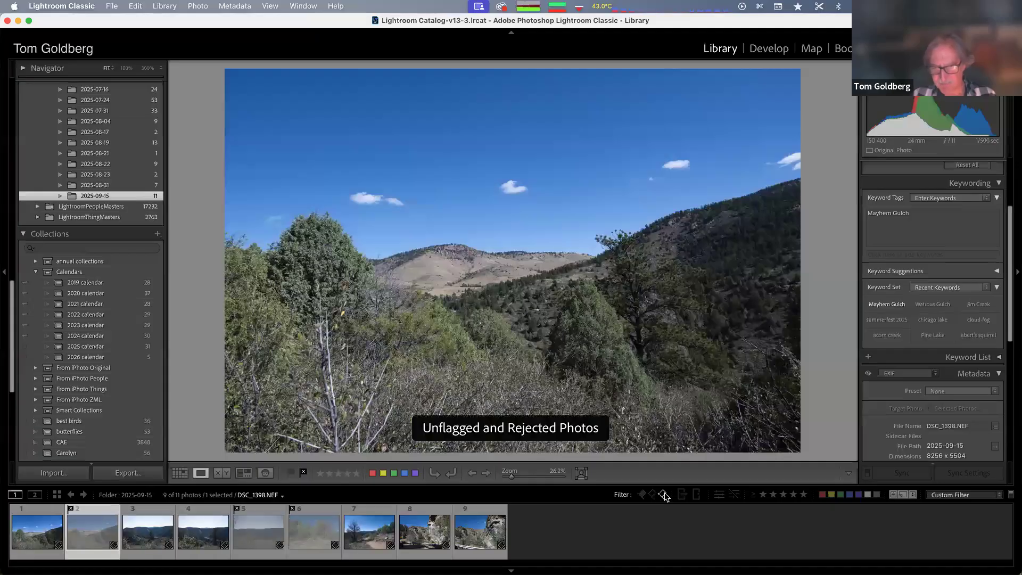
{"action": "left_click", "coordinate": [663, 495]}
{"action": "key", "text": "Right"}
{"action": "key", "text": "Right"}
{"action": "key", "text": "Right"}
{"action": "key", "text": "Right"}
{"action": "key", "text": "Right"}
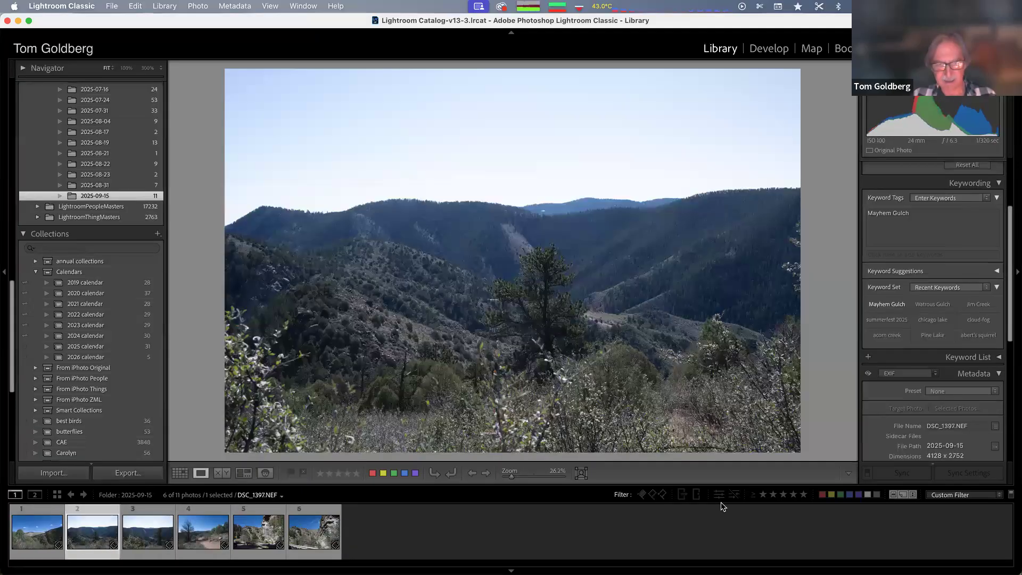
{"action": "key", "text": "Left"}
{"action": "key", "text": "Left"}
{"action": "key", "text": "Left"}
{"action": "key", "text": "Left"}
{"action": "key", "text": "Left"}
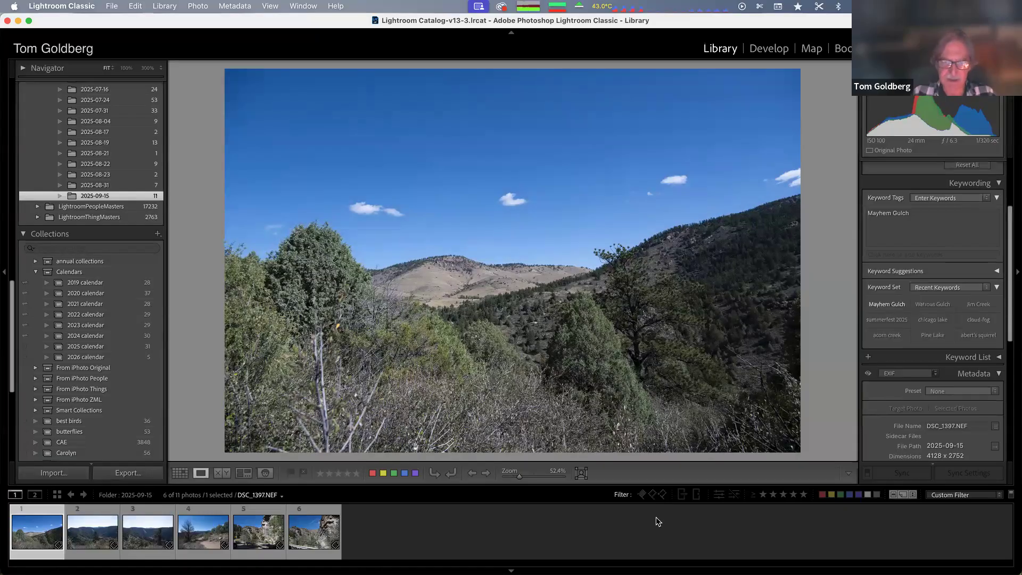
{"action": "key", "text": "Right"}
{"action": "key", "text": "Right"}
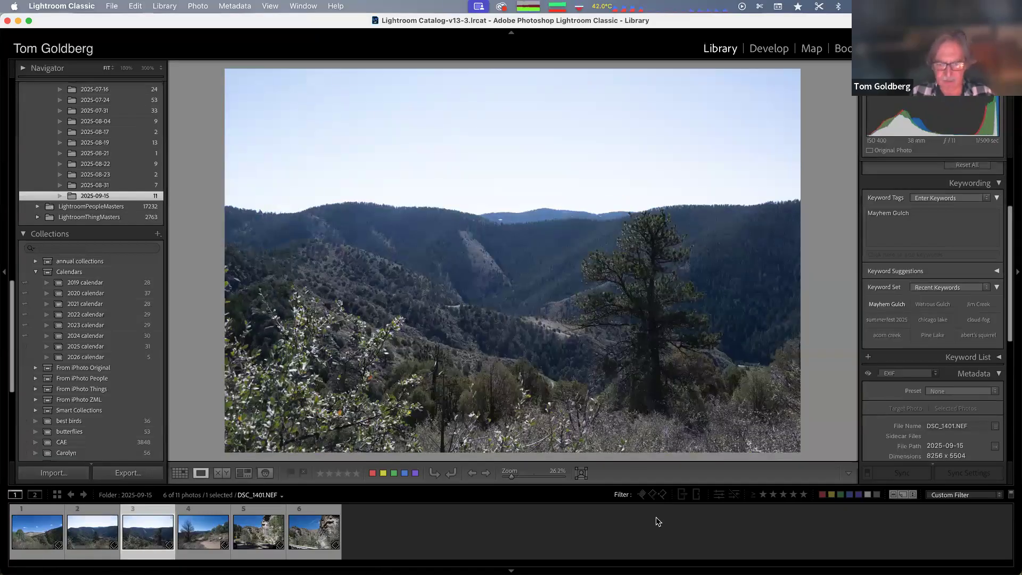
{"action": "key", "text": "Right"}
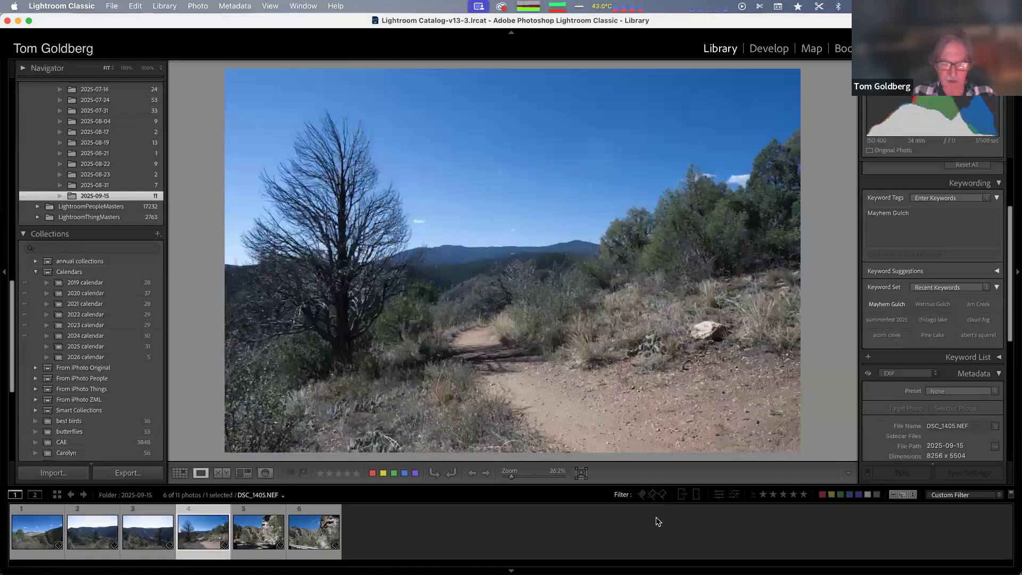
{"action": "key", "text": "Right"}
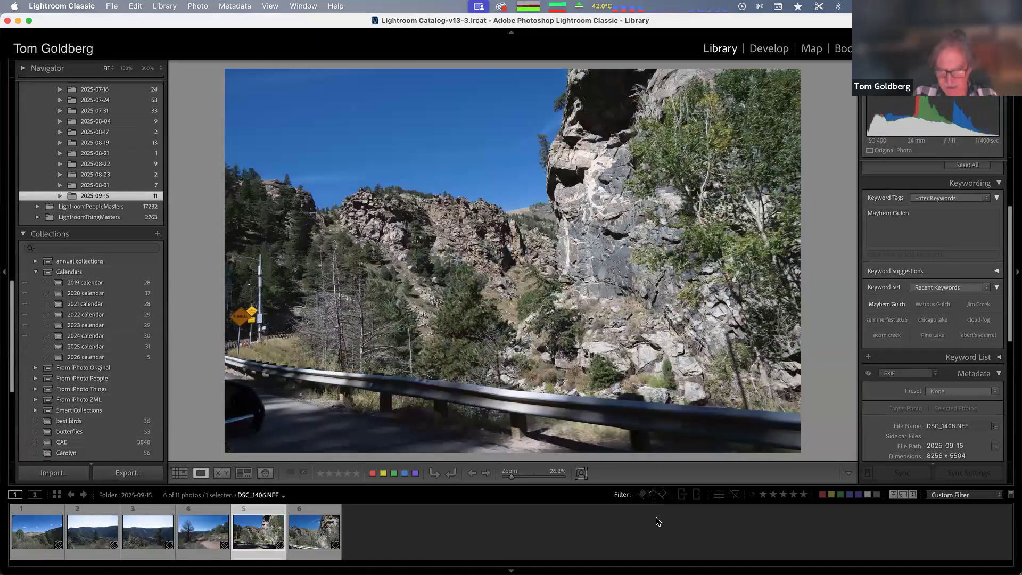
Set the flag filter back to rejected photos only and step through them
{"action": "left_click", "coordinate": [653, 494]}
{"action": "left_click", "coordinate": [663, 494]}
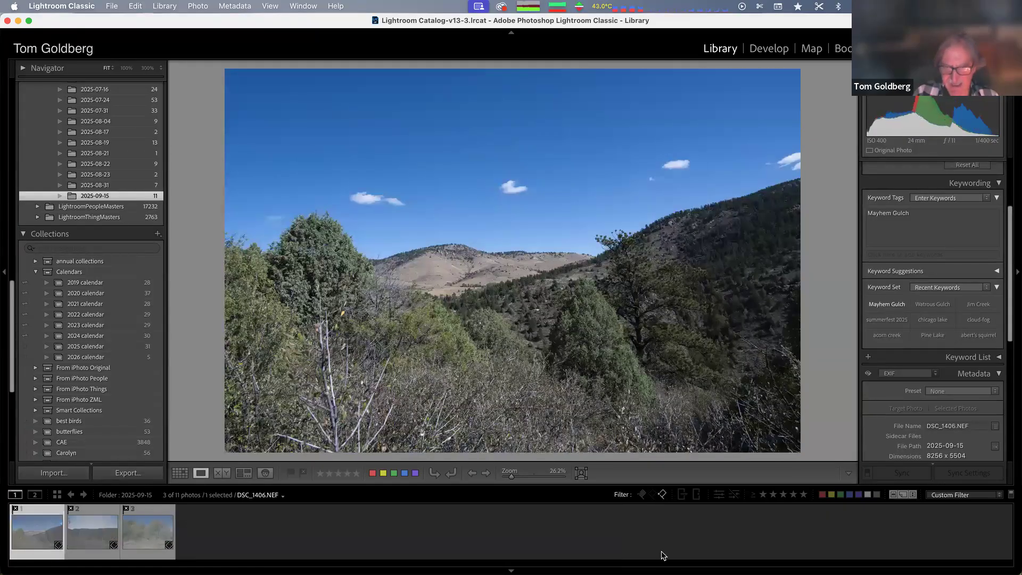
{"action": "key", "text": "Right"}
{"action": "key", "text": "Left"}
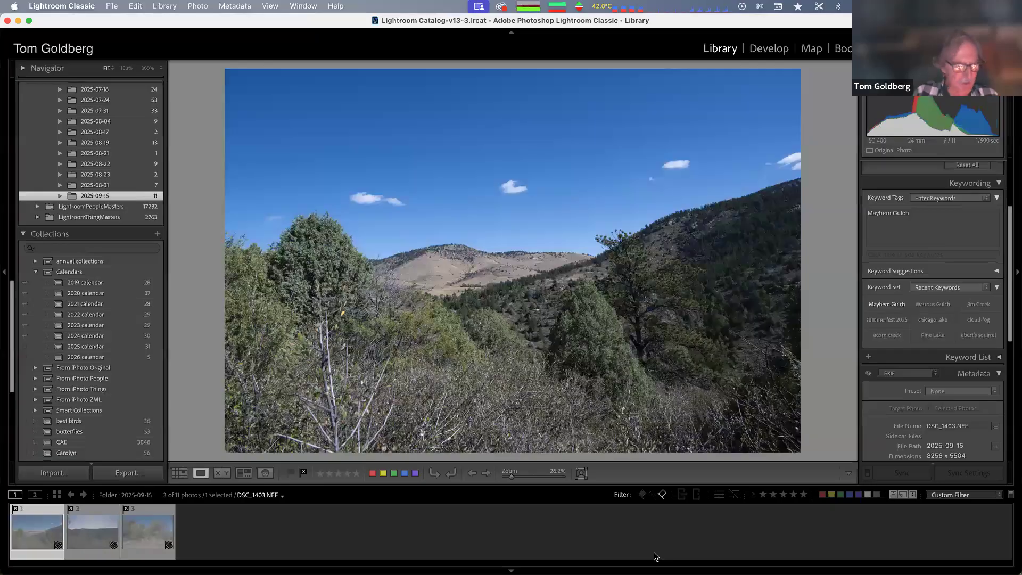
{"action": "key", "text": "Right"}
{"action": "key", "text": "Right"}
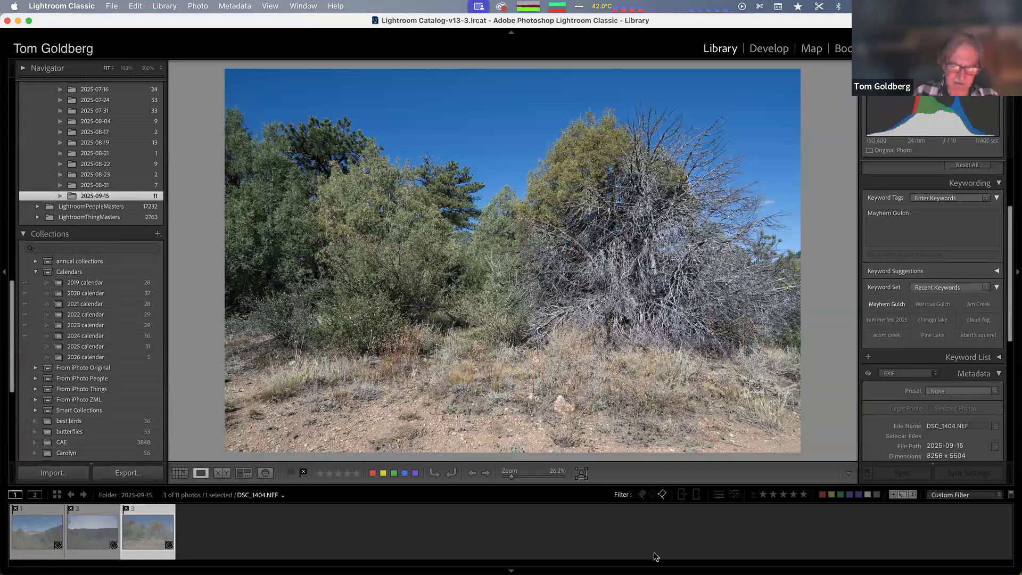
{"action": "key", "text": "Left"}
{"action": "key", "text": "Left"}
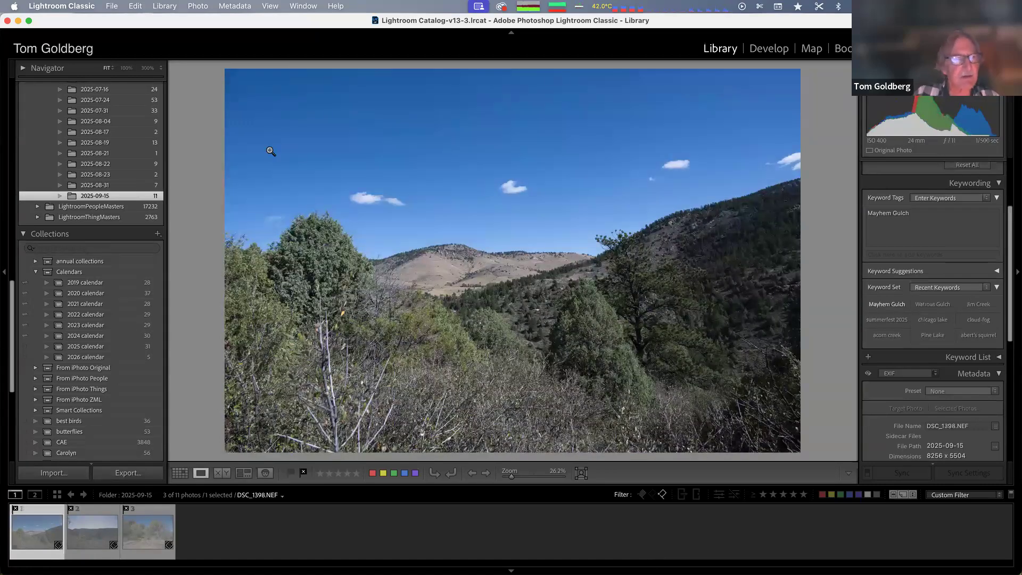
Delete the rejected photos from disk, then turn off the flag filter
{"action": "left_click", "coordinate": [165, 5]}
{"action": "mouse_move", "coordinate": [206, 5]}
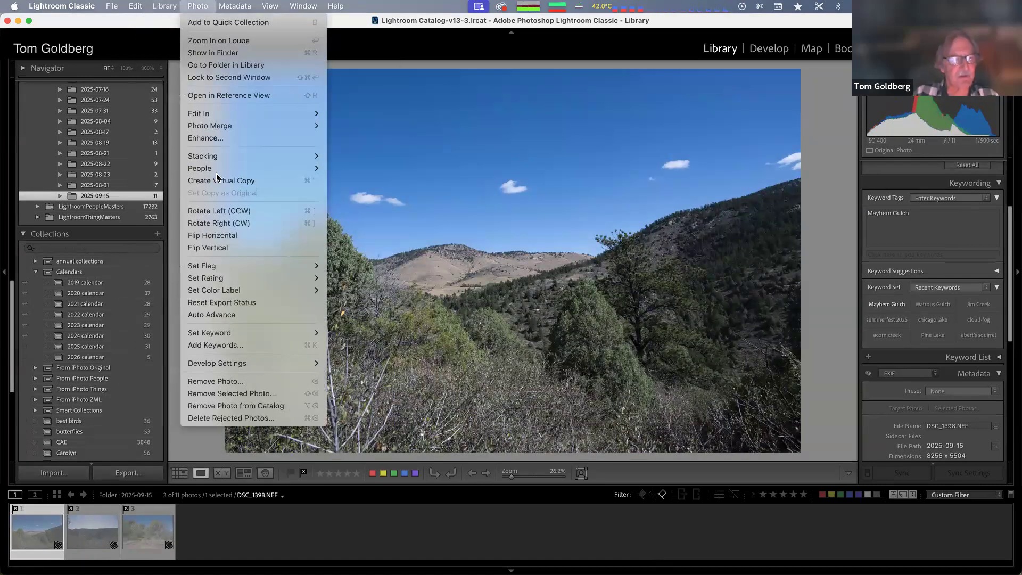
{"action": "left_click", "coordinate": [218, 419]}
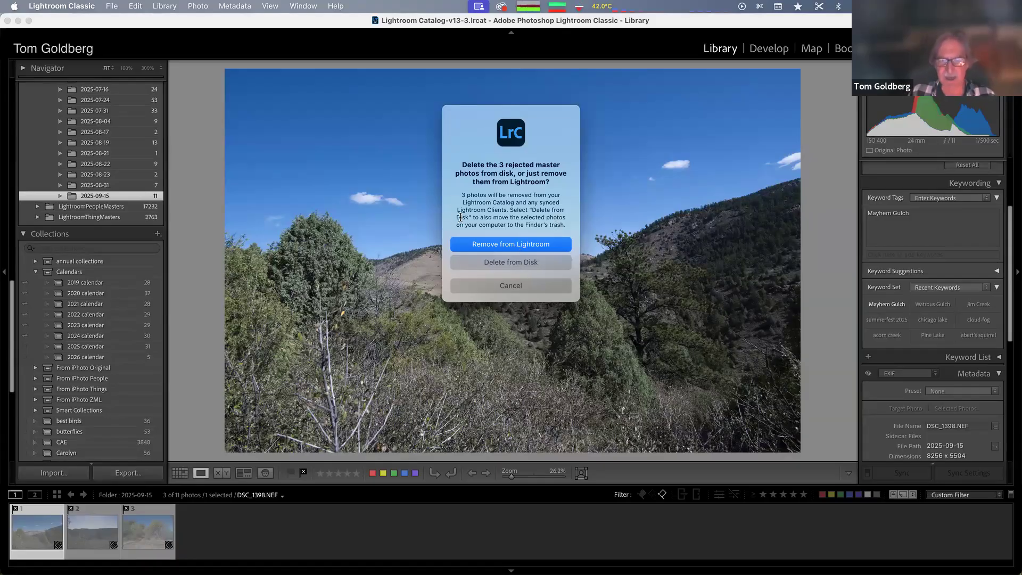
{"action": "left_click", "coordinate": [510, 262]}
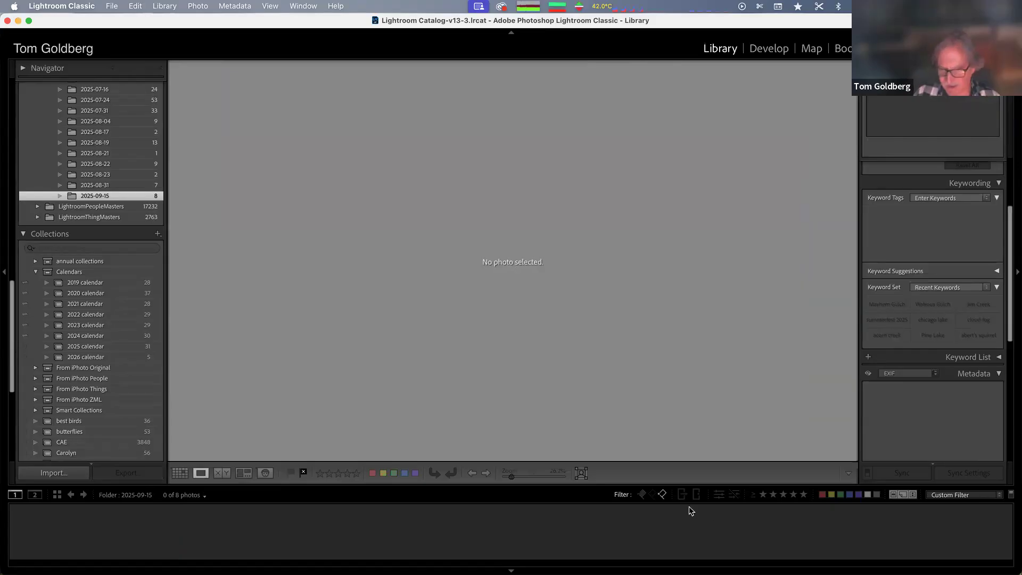
{"action": "left_click", "coordinate": [663, 495]}
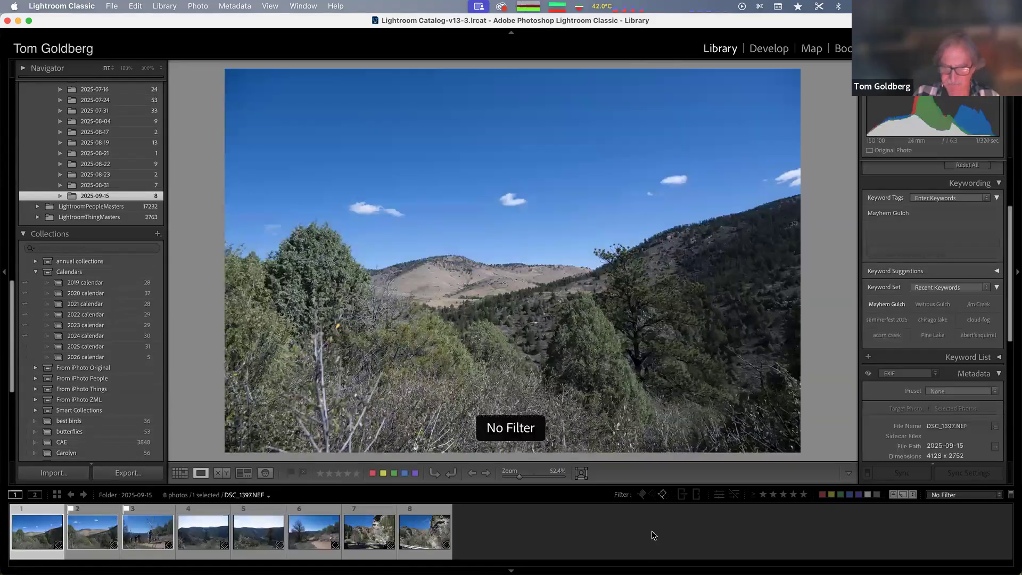
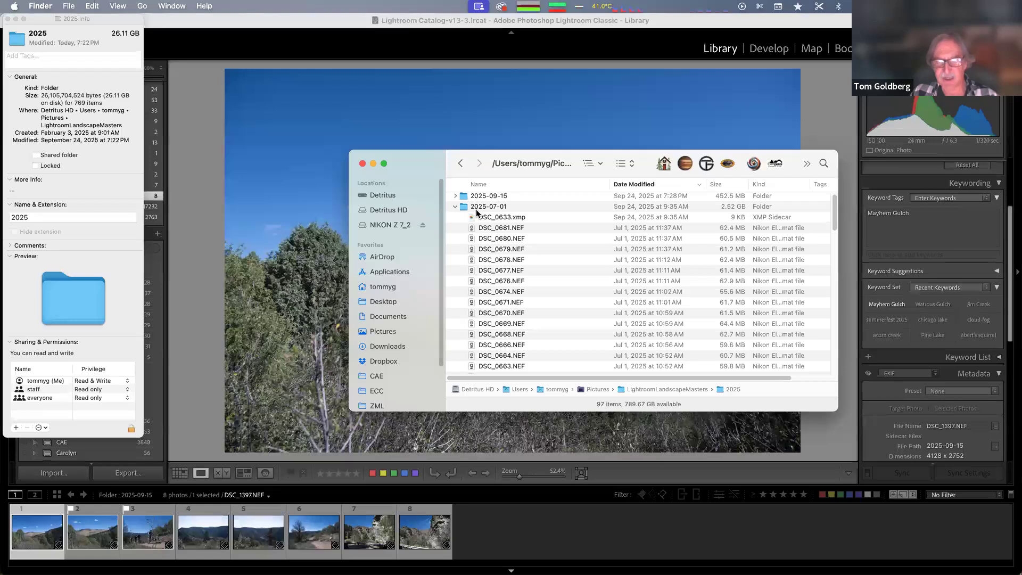
Navigate the Finder window from the 2025 folder up to the Pictures folder, trying its view options along the way
{"action": "left_click", "coordinate": [625, 167]}
{"action": "left_click", "coordinate": [628, 174]}
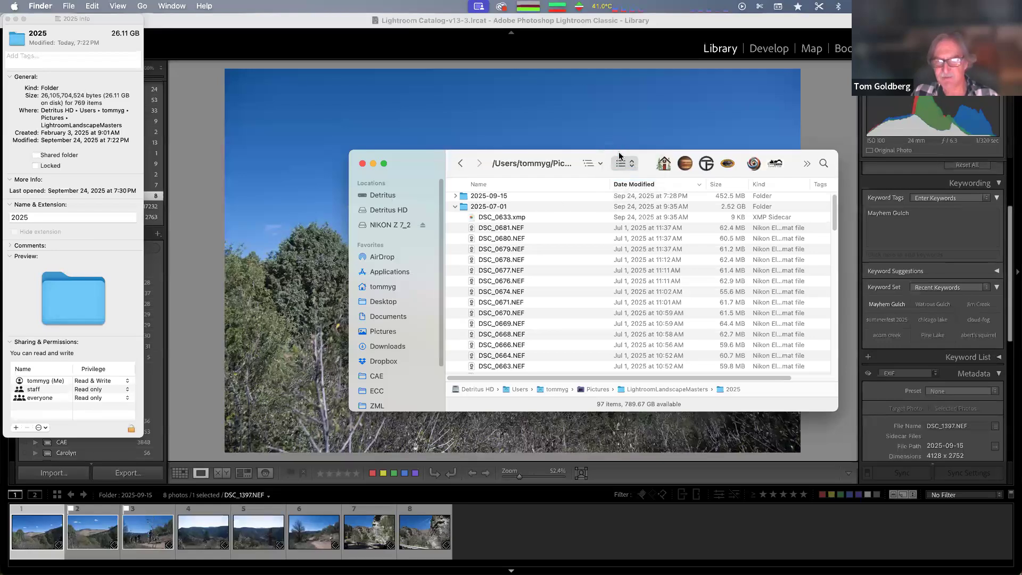
{"action": "left_click", "coordinate": [623, 167]}
{"action": "left_click", "coordinate": [624, 154]}
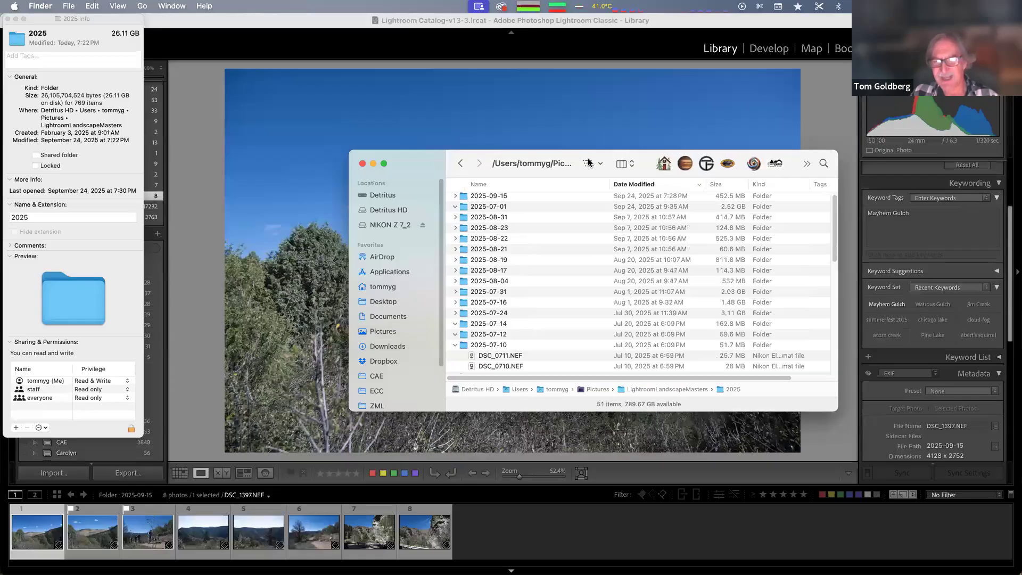
{"action": "left_click", "coordinate": [592, 164]}
{"action": "left_click", "coordinate": [591, 197]}
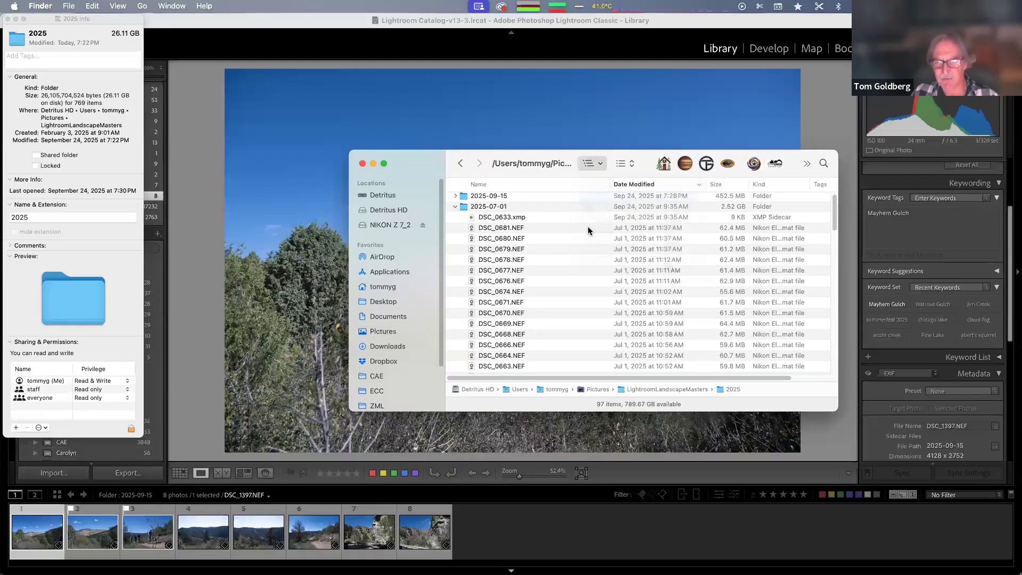
{"action": "left_click", "coordinate": [627, 164]}
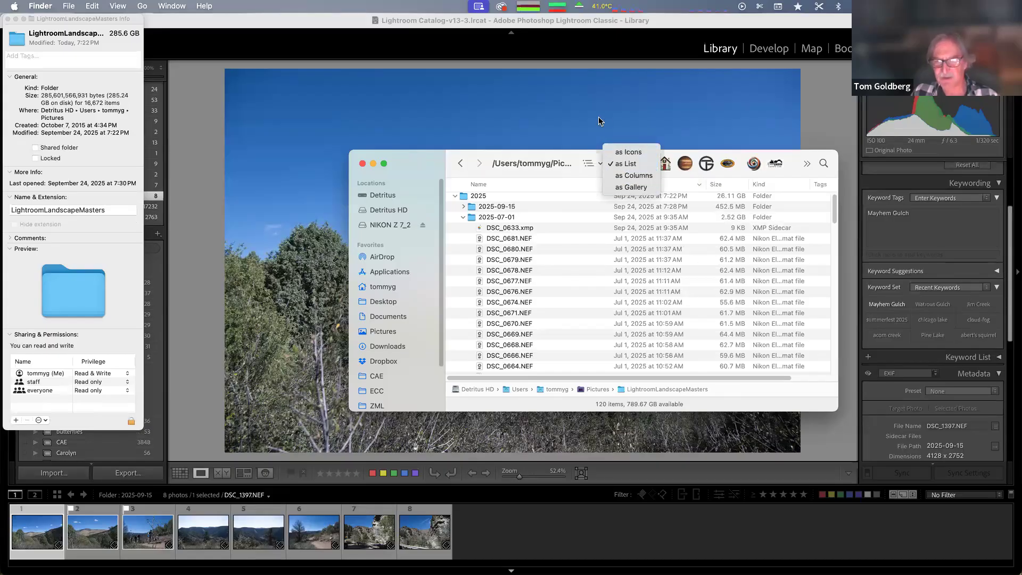
{"action": "left_click", "coordinate": [597, 159]}
{"action": "left_click", "coordinate": [595, 162]}
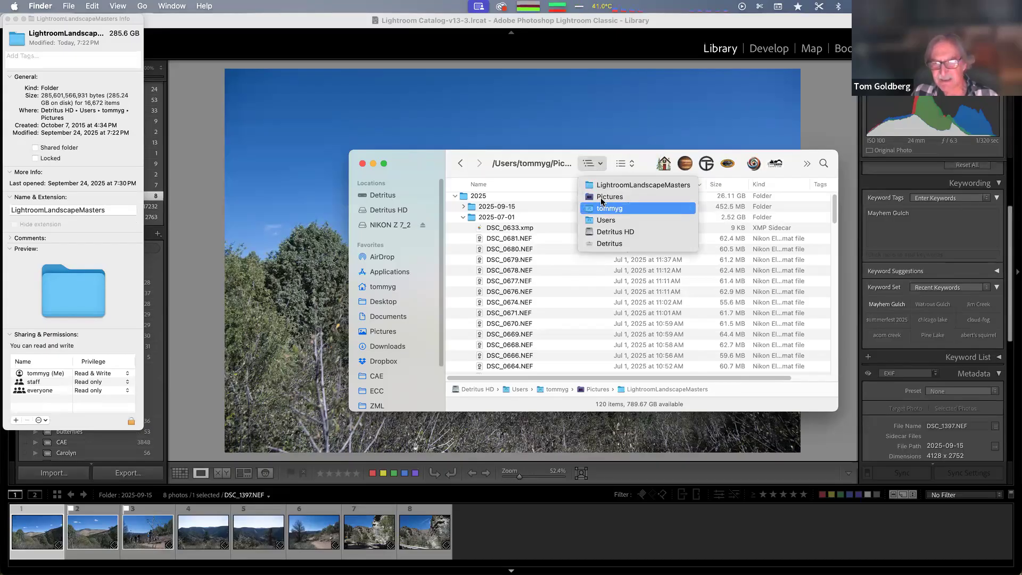
{"action": "left_click", "coordinate": [601, 197]}
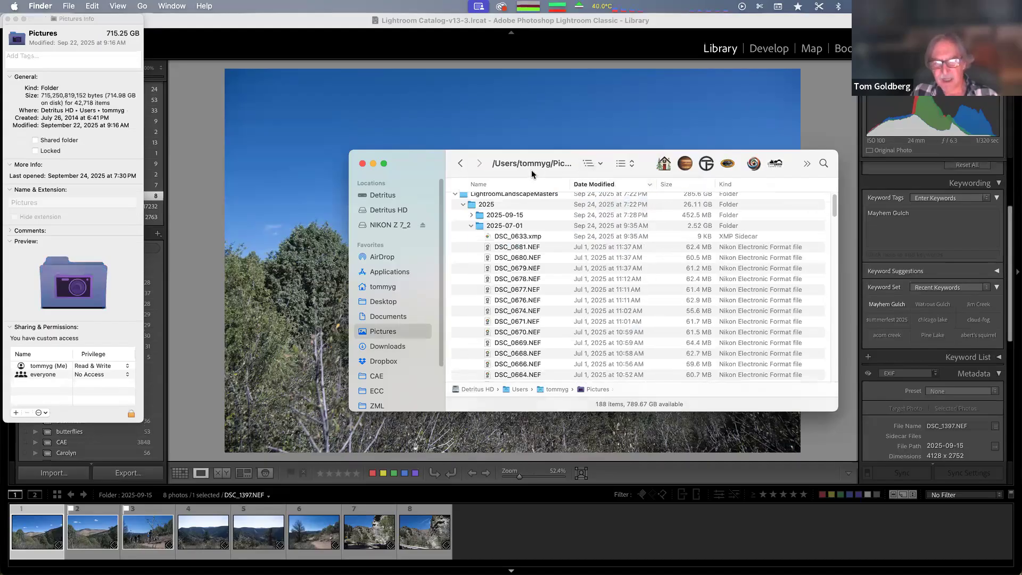
Select the 2025-07-01 folder in Finder, browse its files, and close the Finder window
{"action": "left_click", "coordinate": [483, 227]}
{"action": "scroll", "coordinate": [515, 270], "scroll_direction": "down", "scroll_amount": 5}
{"action": "scroll", "coordinate": [515, 270], "scroll_direction": "up", "scroll_amount": 6}
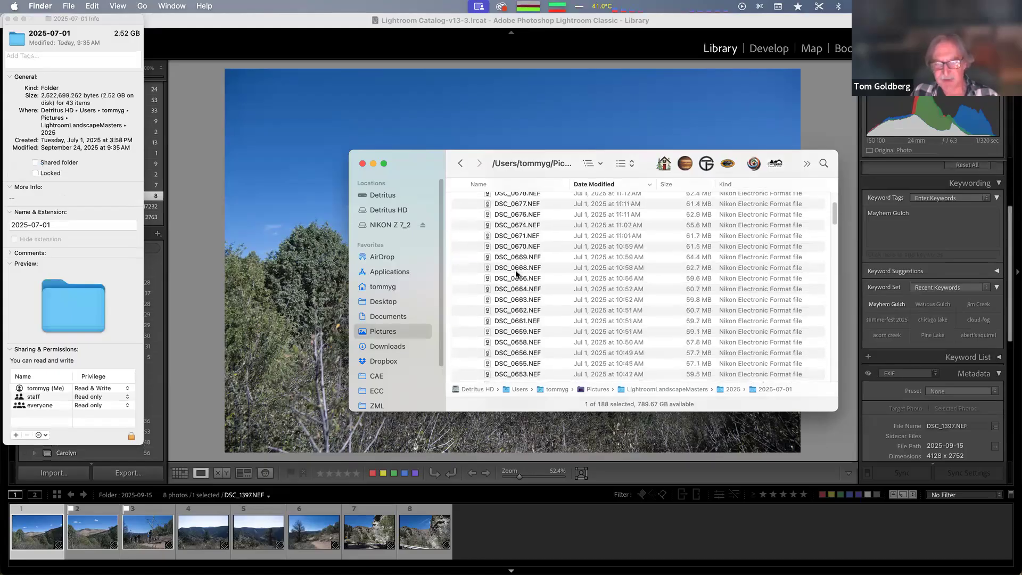
{"action": "scroll", "coordinate": [501, 236], "scroll_direction": "down", "scroll_amount": 1}
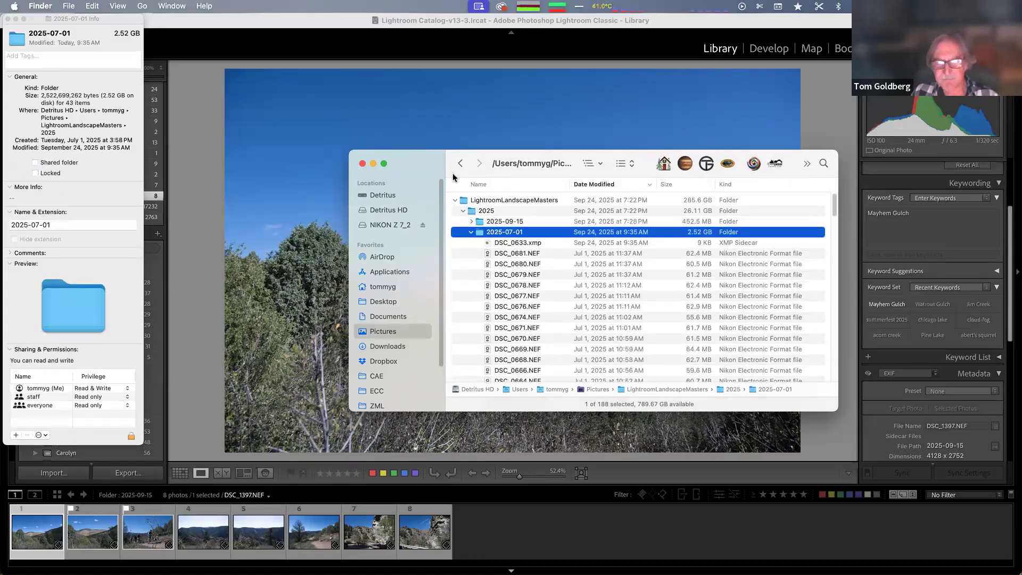
{"action": "left_click", "coordinate": [363, 164]}
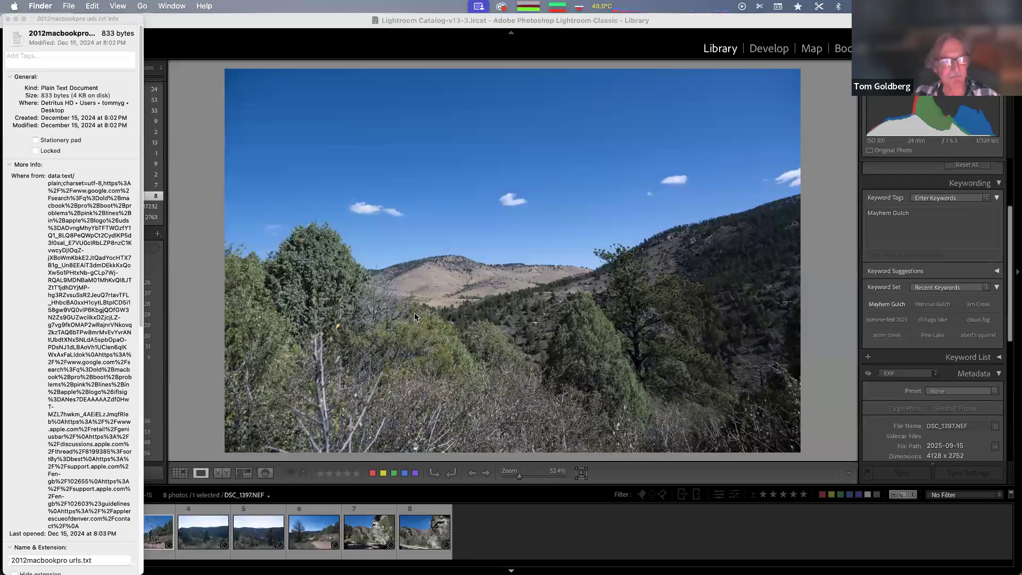
Open Synchronize Folder for the 2025-09-15 folder and cancel the dialog
{"action": "left_click", "coordinate": [476, 318]}
{"action": "left_click", "coordinate": [477, 318]}
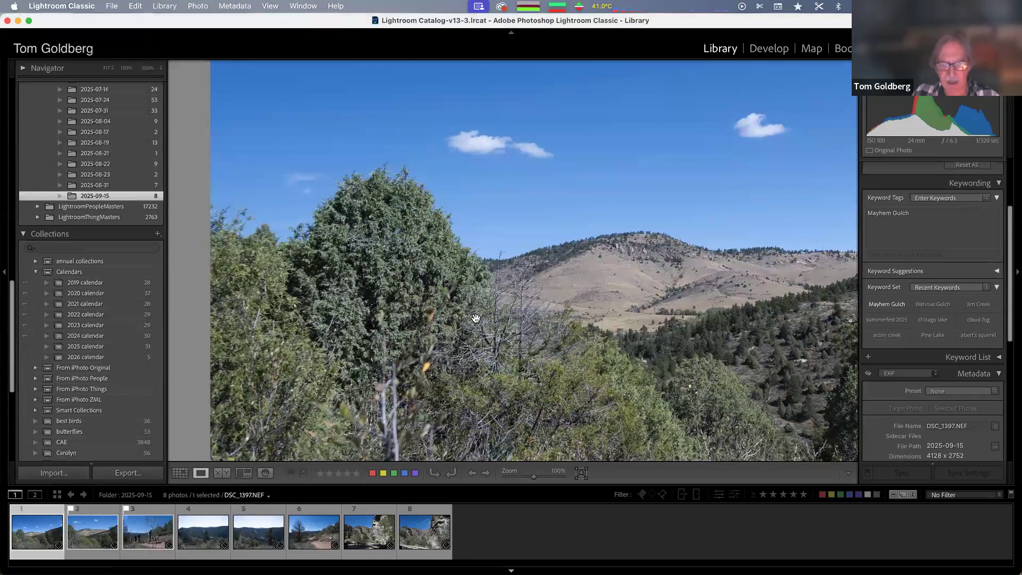
{"action": "left_click", "coordinate": [477, 318]}
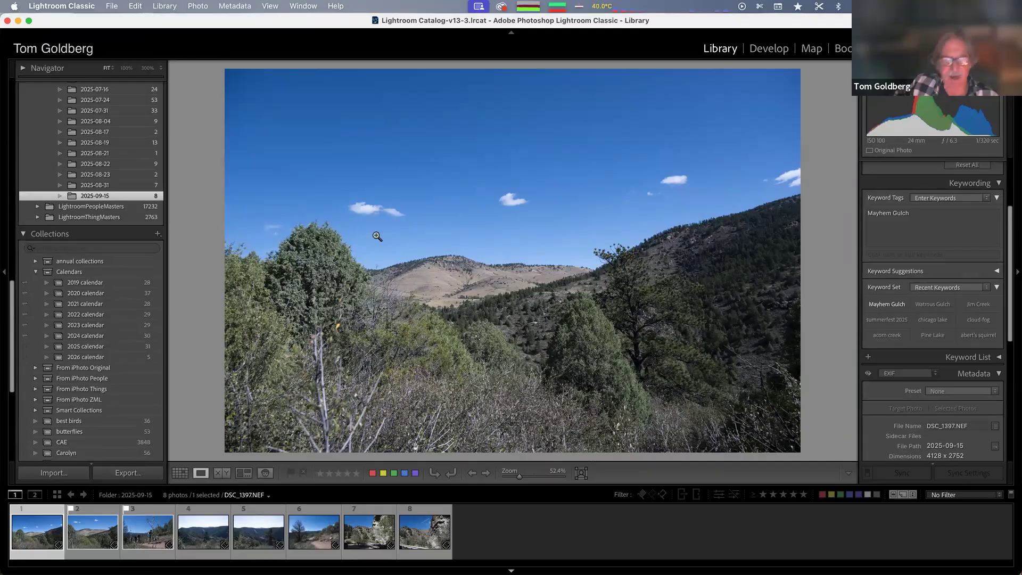
{"action": "left_click", "coordinate": [162, 7]}
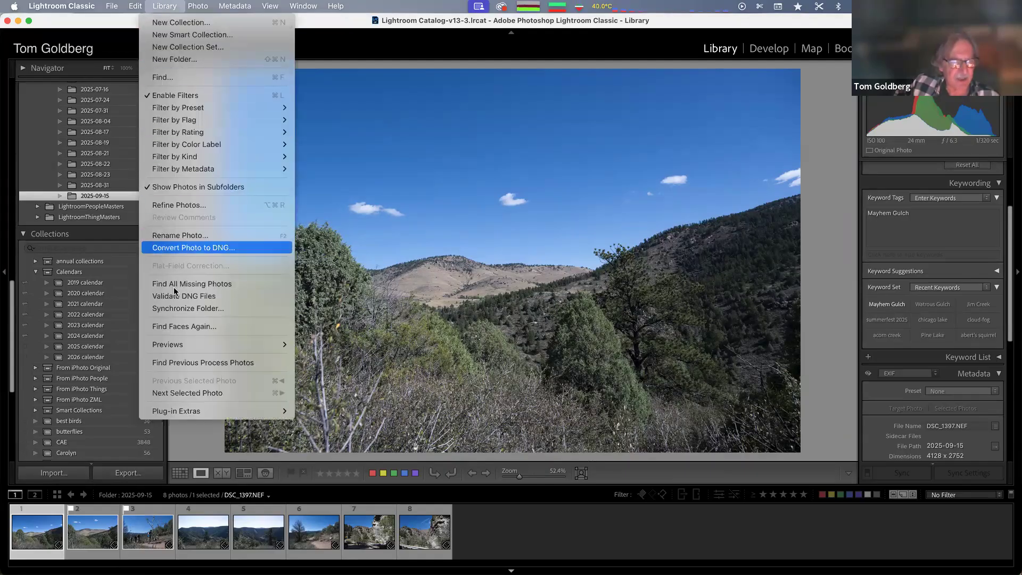
{"action": "left_click", "coordinate": [180, 313]}
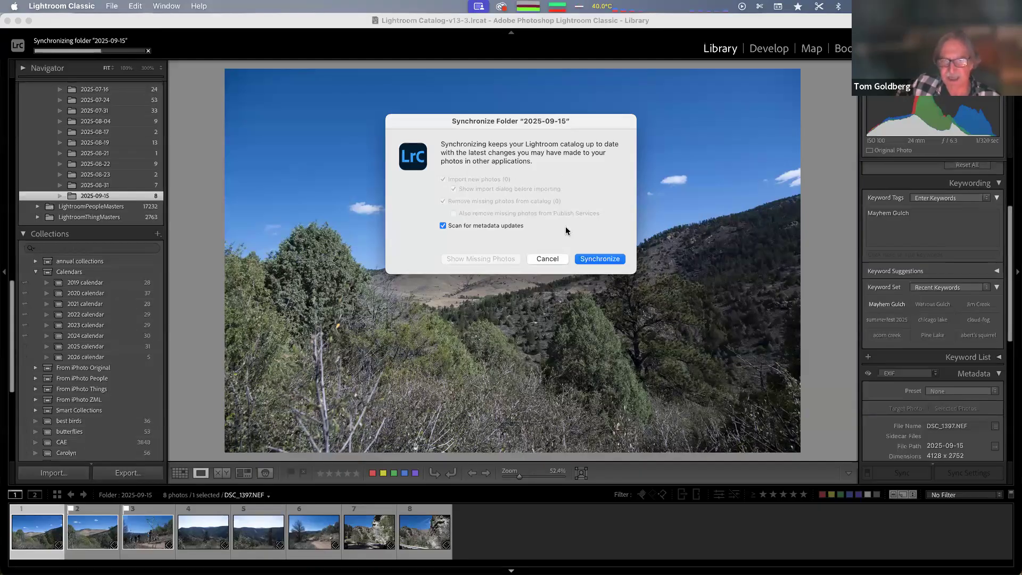
{"action": "left_click", "coordinate": [549, 258]}
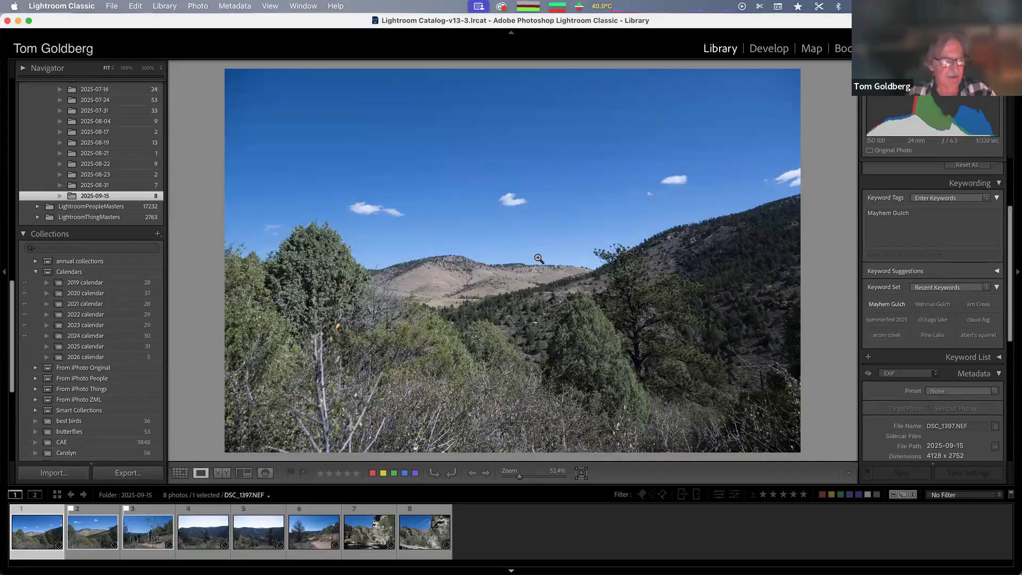
Select the 2025 parent folder in the Folders panel
{"action": "scroll", "coordinate": [120, 169], "scroll_direction": "up", "scroll_amount": 10}
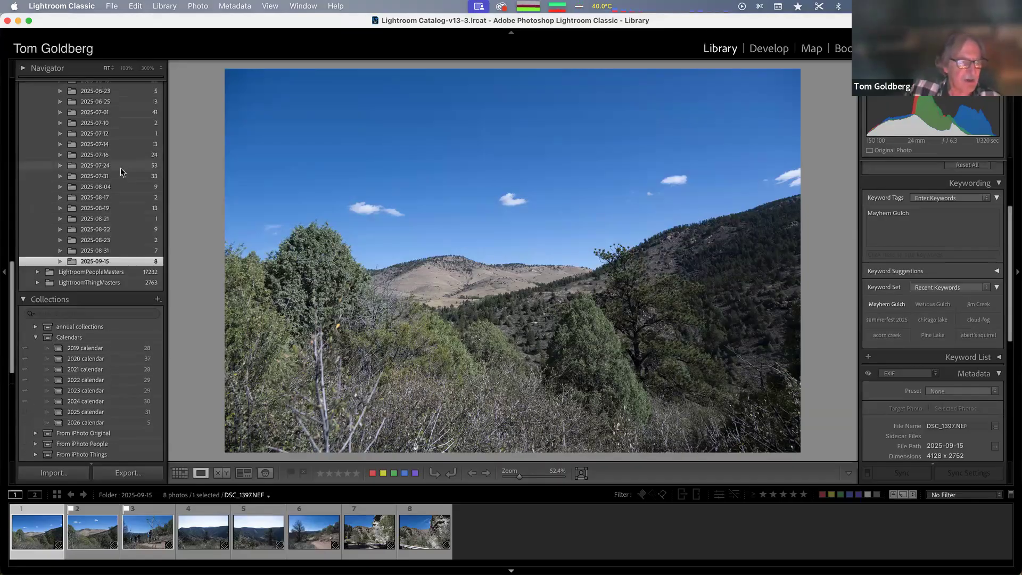
{"action": "scroll", "coordinate": [121, 168], "scroll_direction": "up", "scroll_amount": 7}
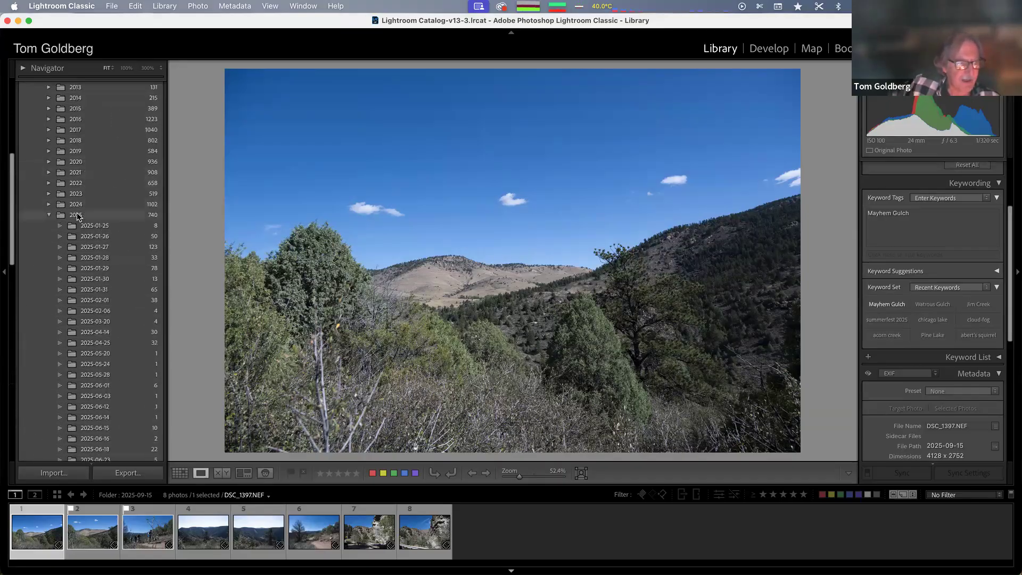
{"action": "left_click", "coordinate": [78, 215]}
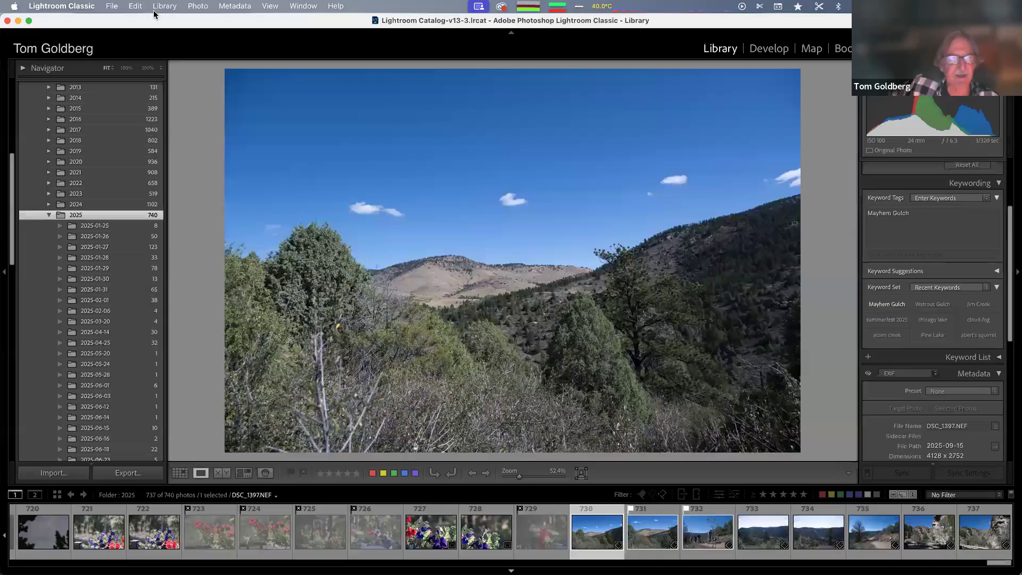
Open Synchronize Folder for the 2025 folder and cancel the dialog
{"action": "left_click", "coordinate": [171, 6]}
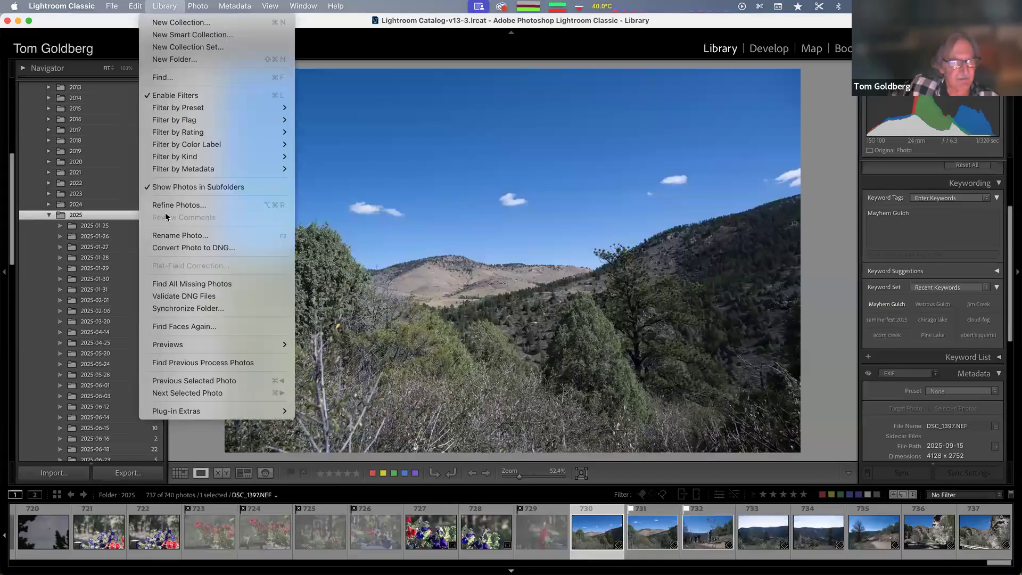
{"action": "left_click", "coordinate": [176, 309]}
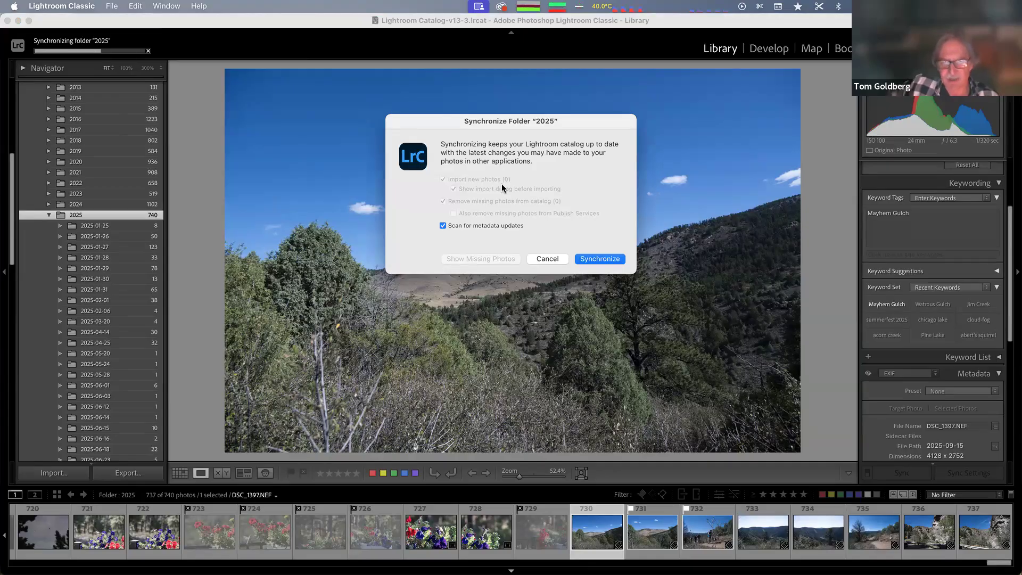
{"action": "left_click", "coordinate": [548, 259]}
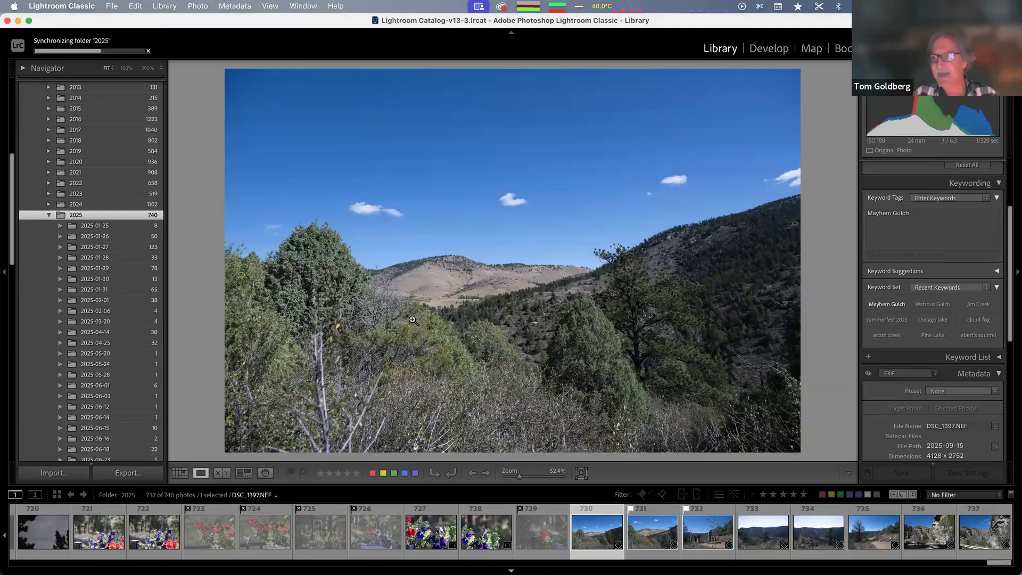
{"action": "key", "text": "ctrl+Left"}
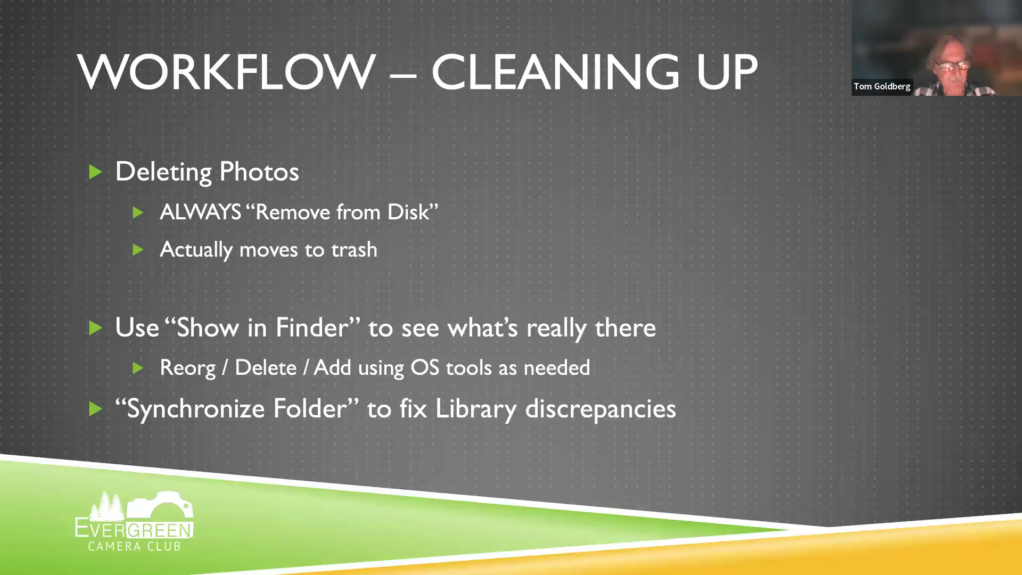
{"action": "left_click", "coordinate": [336, 414]}
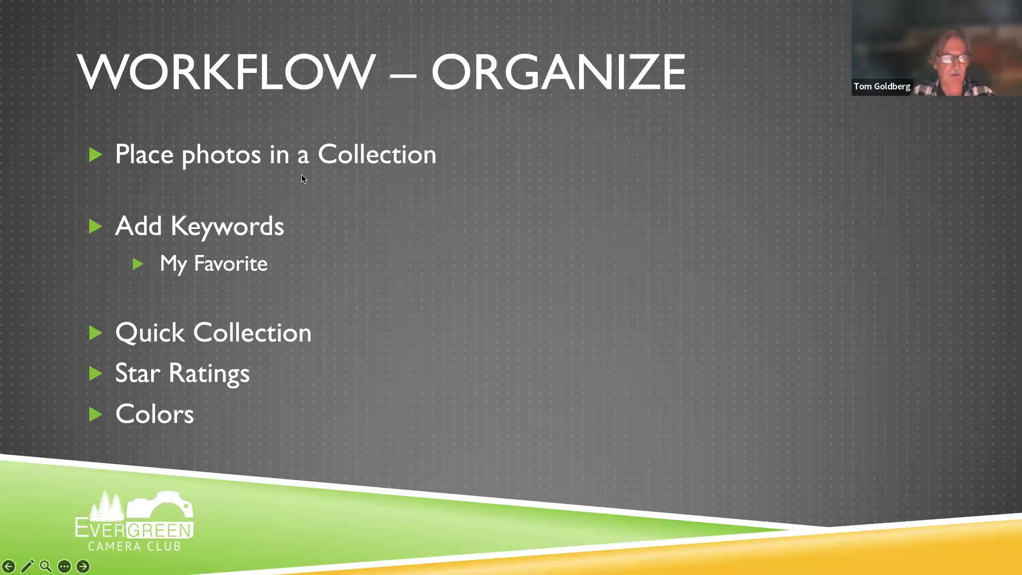
{"action": "key", "text": "super+Tab"}
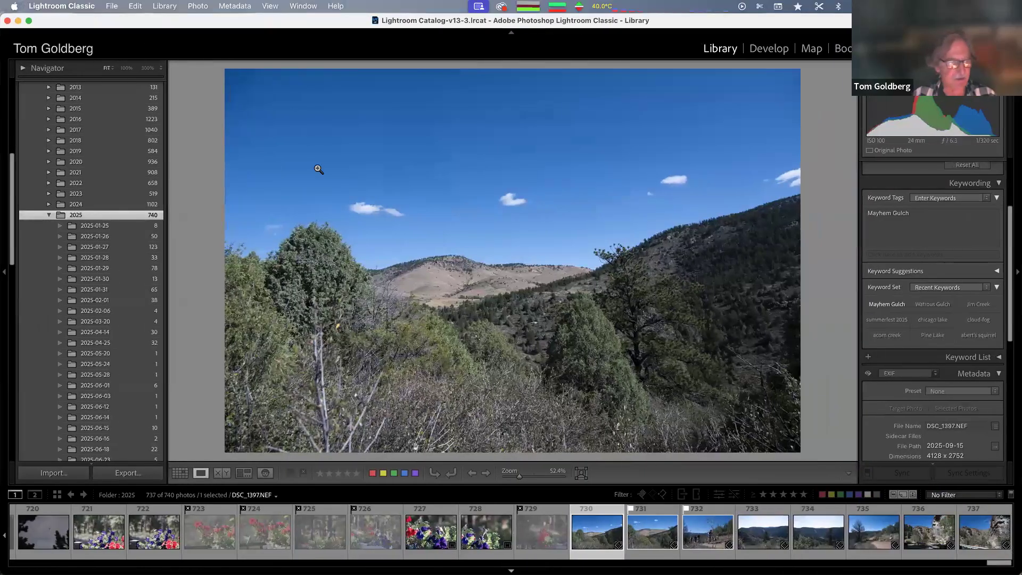
Collapse the 2025 and Pictures folders in the Folders panel
{"action": "left_click", "coordinate": [49, 215]}
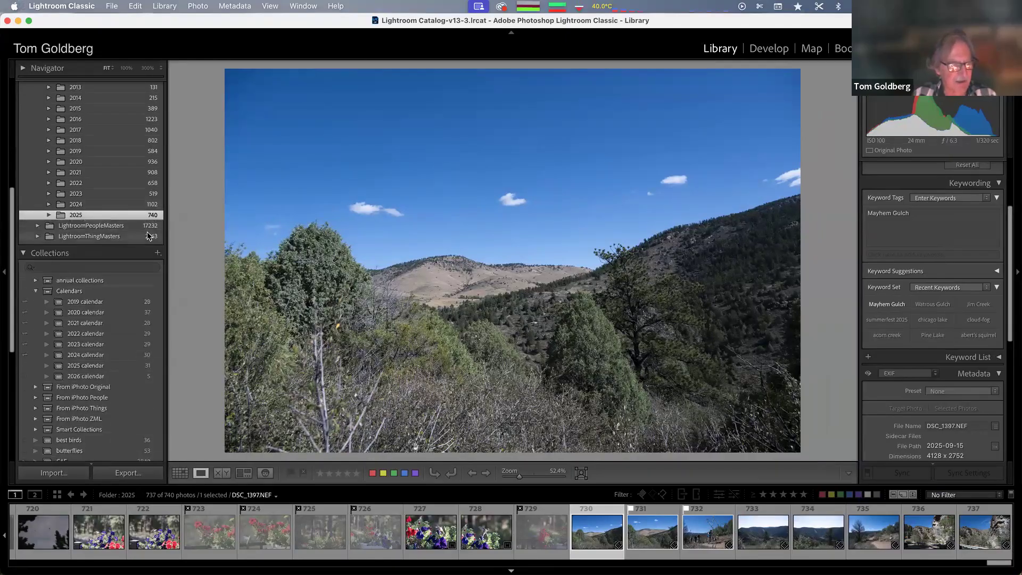
{"action": "scroll", "coordinate": [149, 236], "scroll_direction": "up", "scroll_amount": 10}
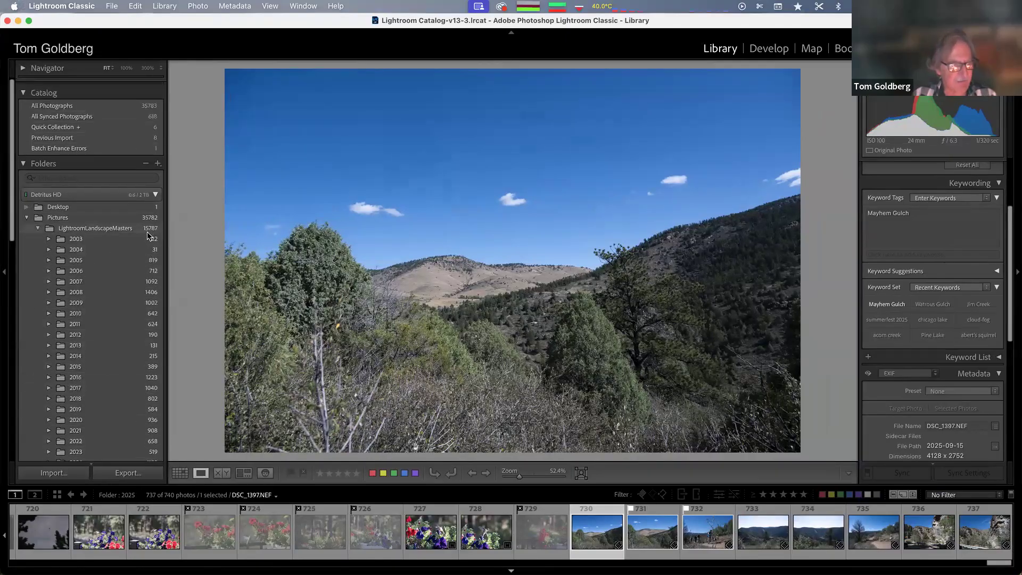
{"action": "left_click", "coordinate": [27, 209]}
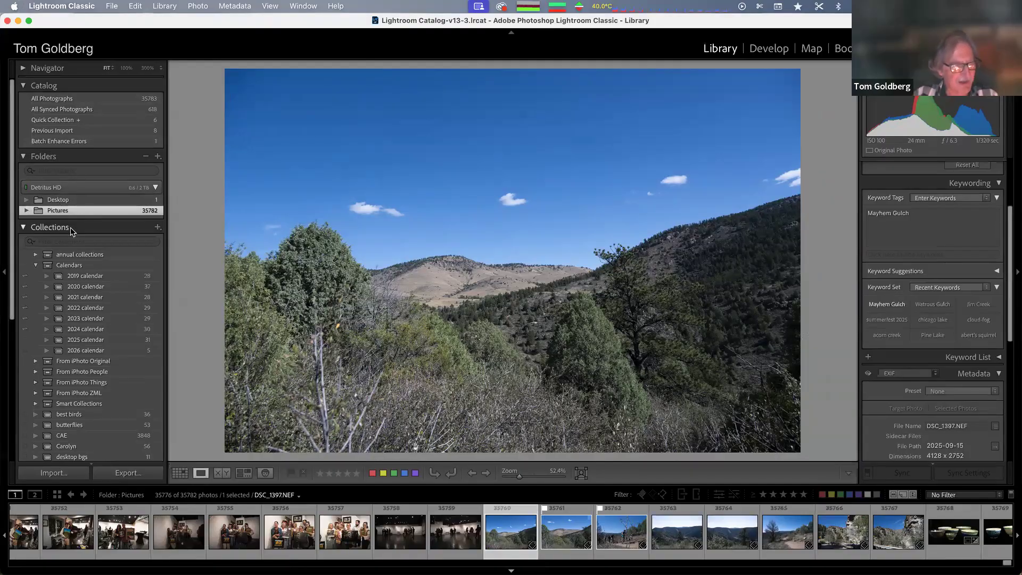
Open the flowerbee collection and step through its photos
{"action": "scroll", "coordinate": [81, 308], "scroll_direction": "down", "scroll_amount": 5}
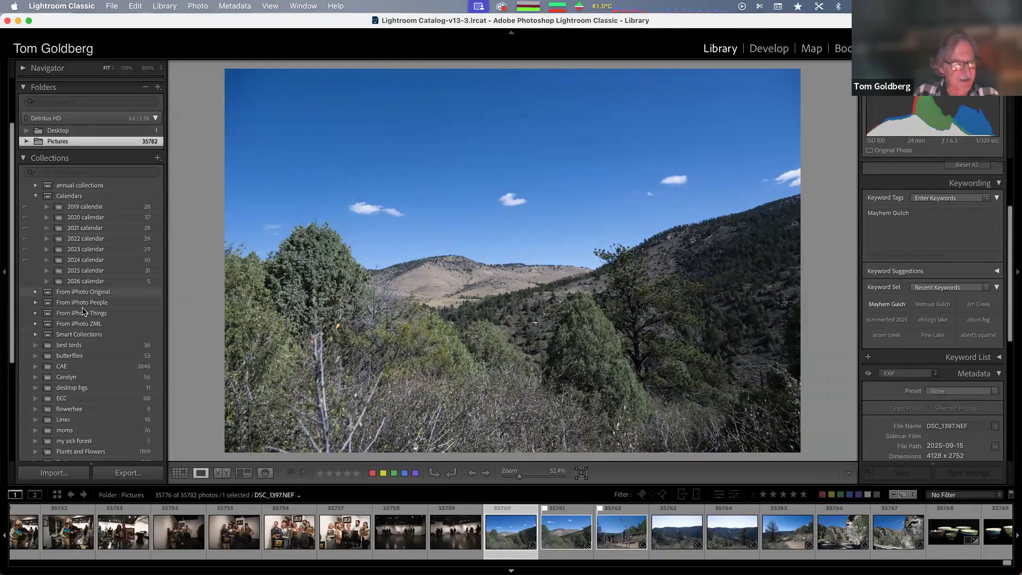
{"action": "scroll", "coordinate": [82, 308], "scroll_direction": "down", "scroll_amount": 2}
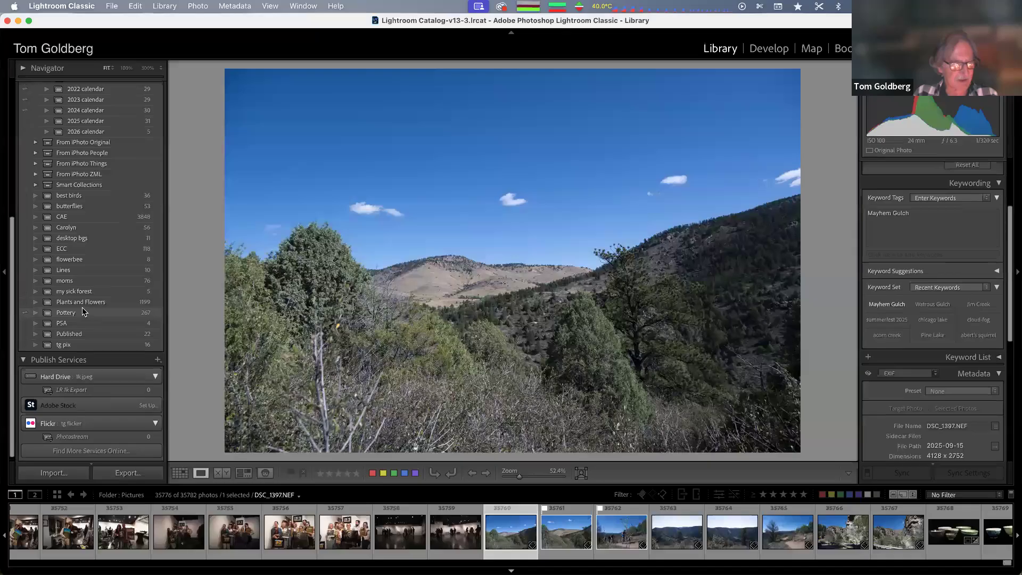
{"action": "scroll", "coordinate": [66, 331], "scroll_direction": "up", "scroll_amount": 1}
{"action": "left_click", "coordinate": [68, 309]}
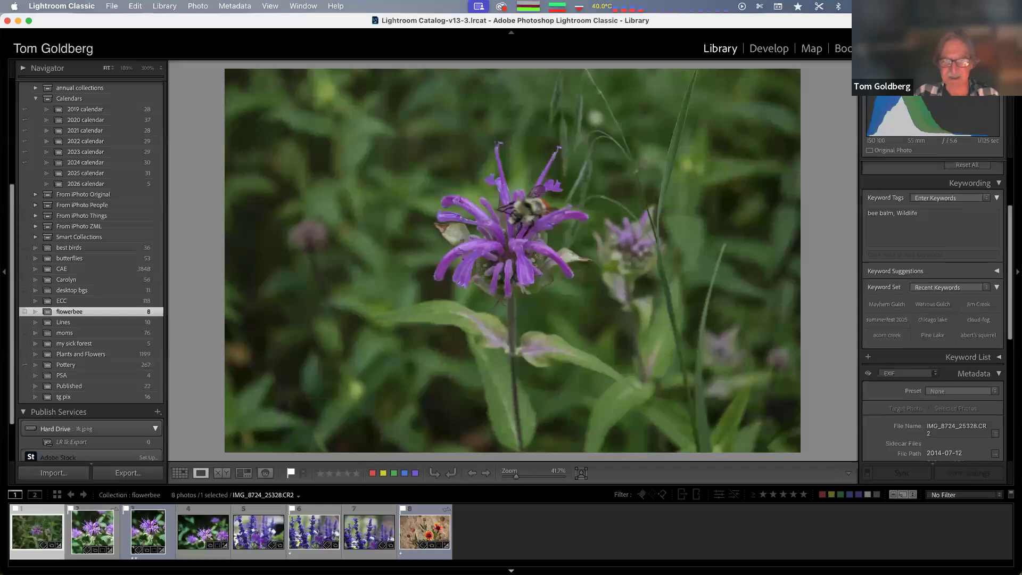
{"action": "key", "text": "Right"}
{"action": "key", "text": "Right"}
{"action": "key", "text": "Right"}
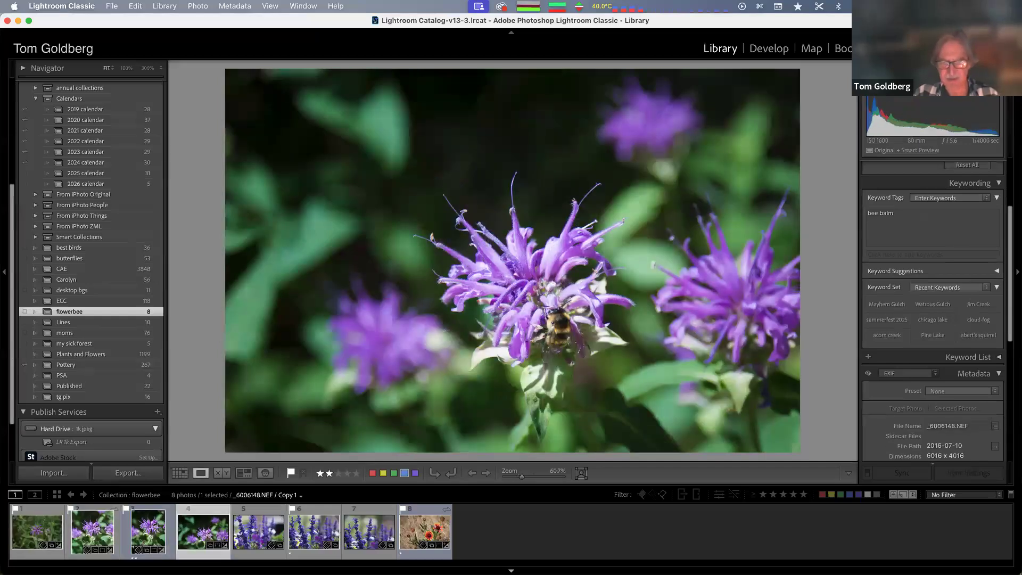
{"action": "key", "text": "Right"}
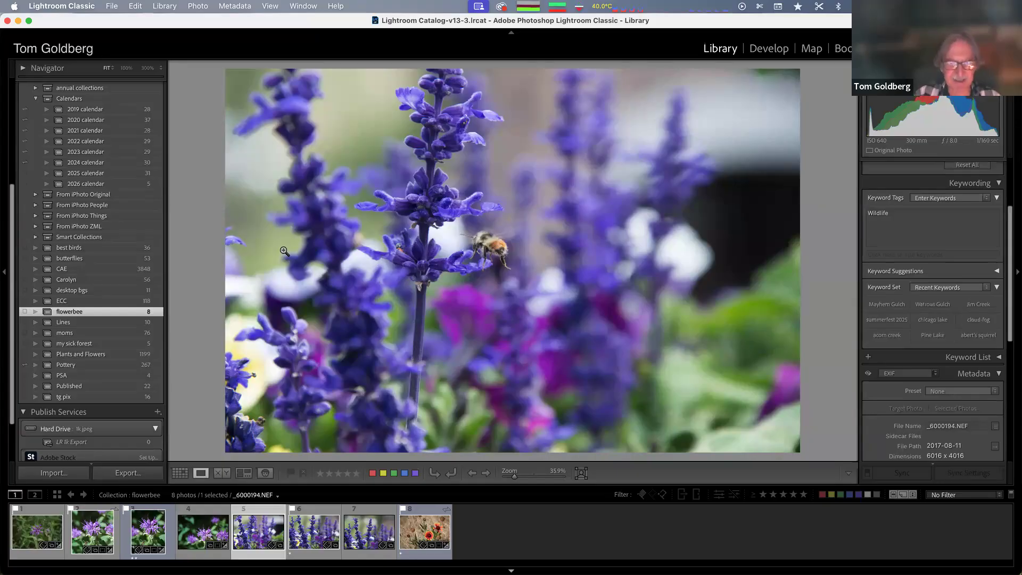
Open the moms collection and step through its first photos
{"action": "left_click", "coordinate": [65, 333]}
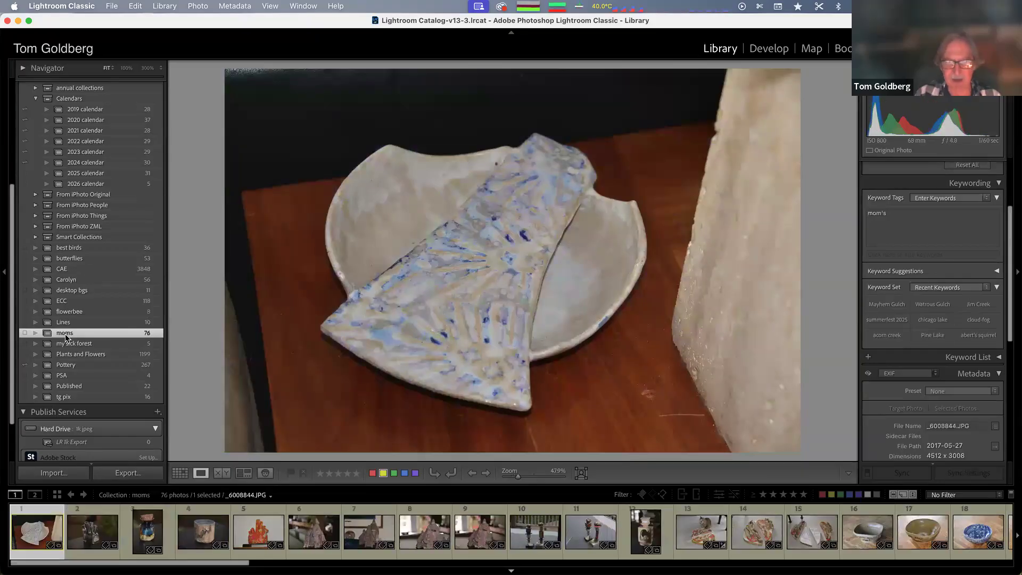
{"action": "key", "text": "Right"}
{"action": "key", "text": "Right"}
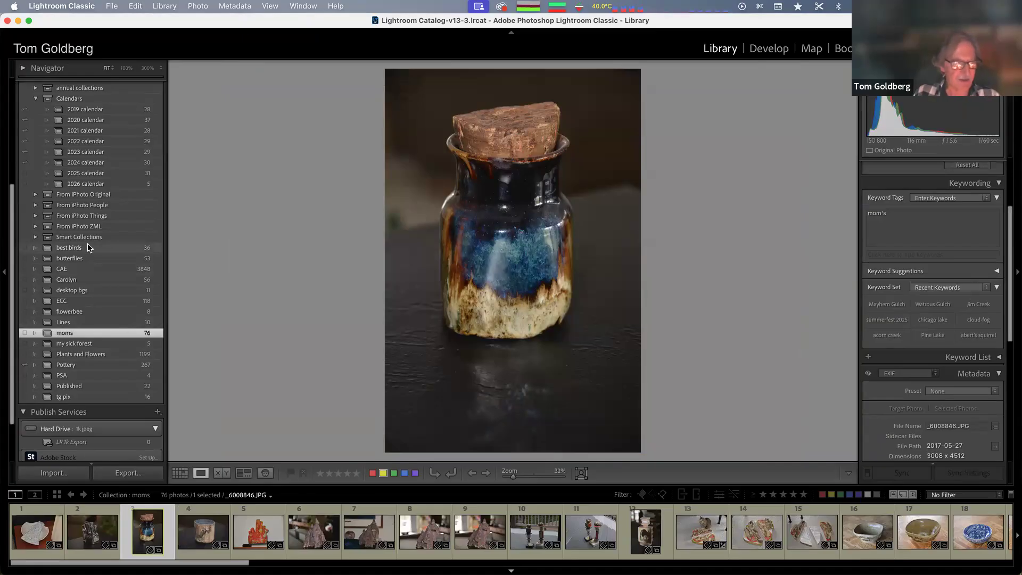
Open the 2019 calendar collection, then the 2026 calendar collection
{"action": "scroll", "coordinate": [93, 260], "scroll_direction": "down", "scroll_amount": 3}
{"action": "scroll", "coordinate": [94, 260], "scroll_direction": "up", "scroll_amount": 9}
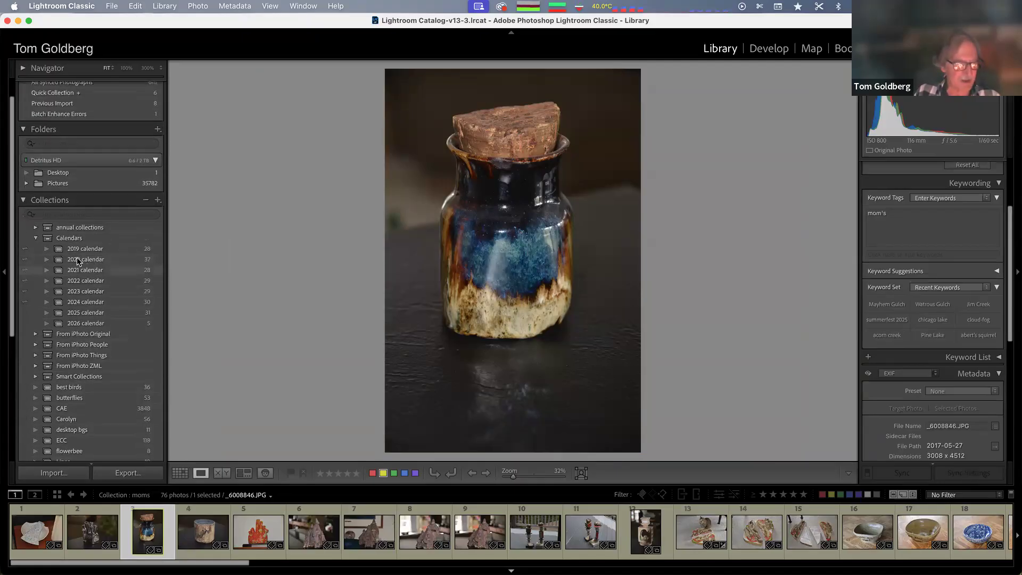
{"action": "left_click", "coordinate": [78, 247]}
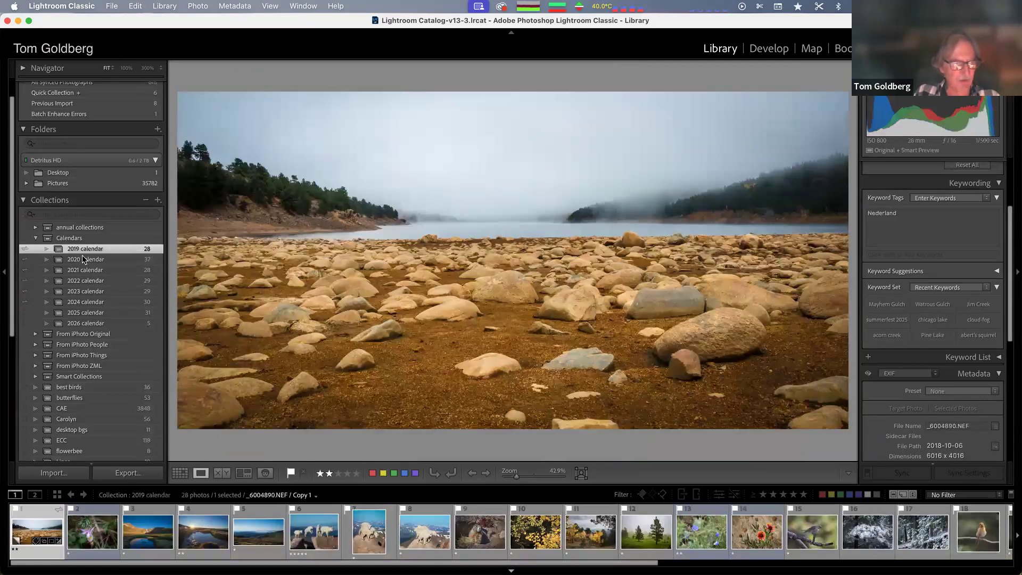
{"action": "left_click", "coordinate": [92, 320]}
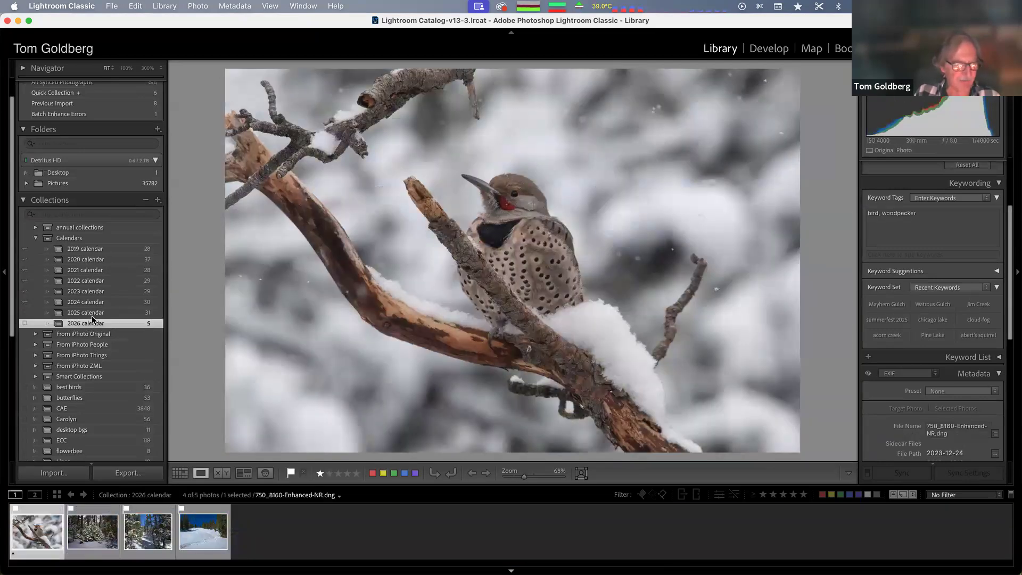
Step through the photos in the 2026 calendar collection
{"action": "key", "text": "Right"}
{"action": "key", "text": "Right"}
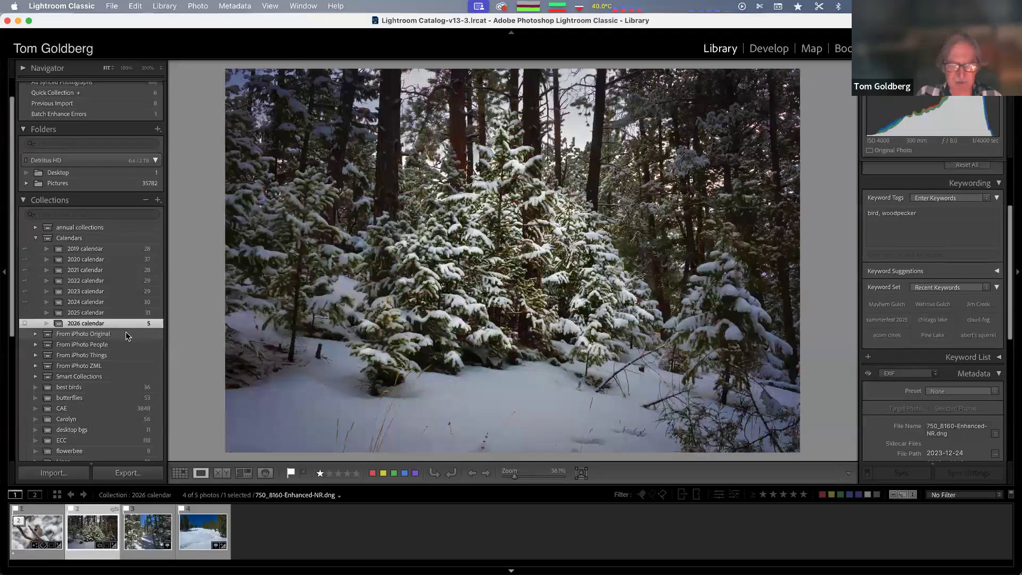
{"action": "key", "text": "Right"}
Open the 2025 calendar collection and step through its first several photos
{"action": "left_click", "coordinate": [86, 313]}
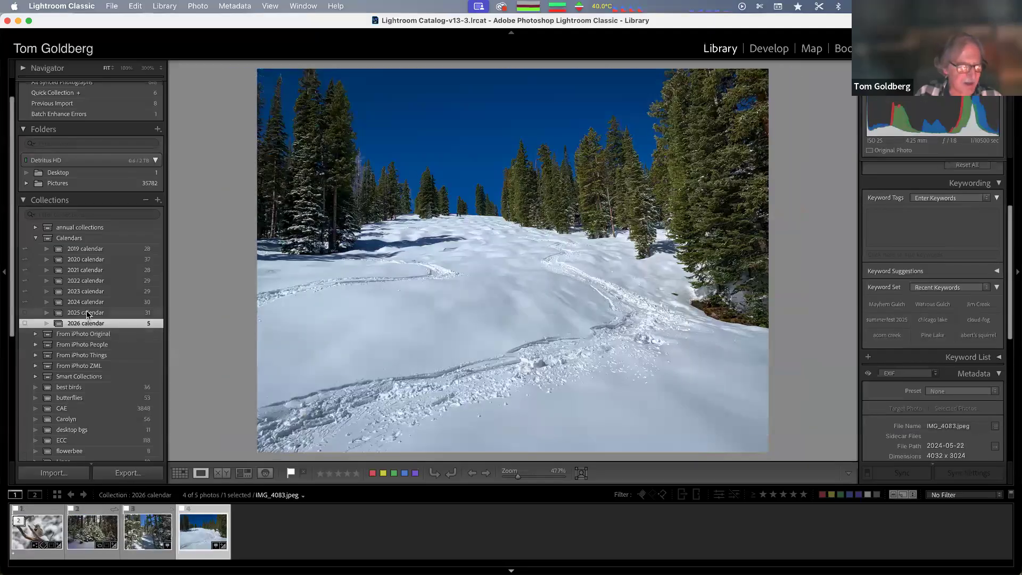
{"action": "key", "text": "Right"}
{"action": "key", "text": "Right"}
{"action": "key", "text": "Right"}
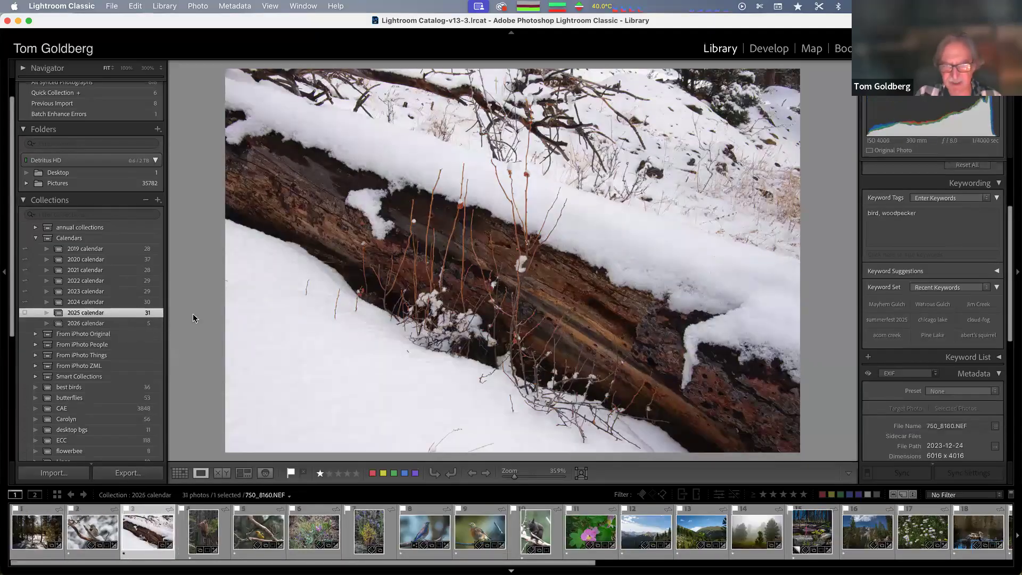
{"action": "key", "text": "Right"}
{"action": "key", "text": "Right"}
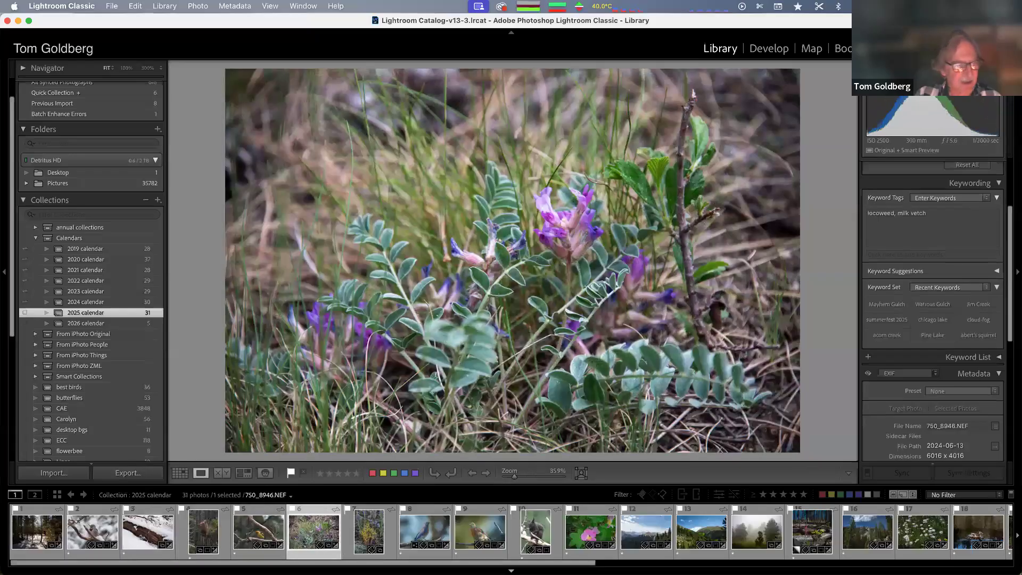
{"action": "key", "text": "Right"}
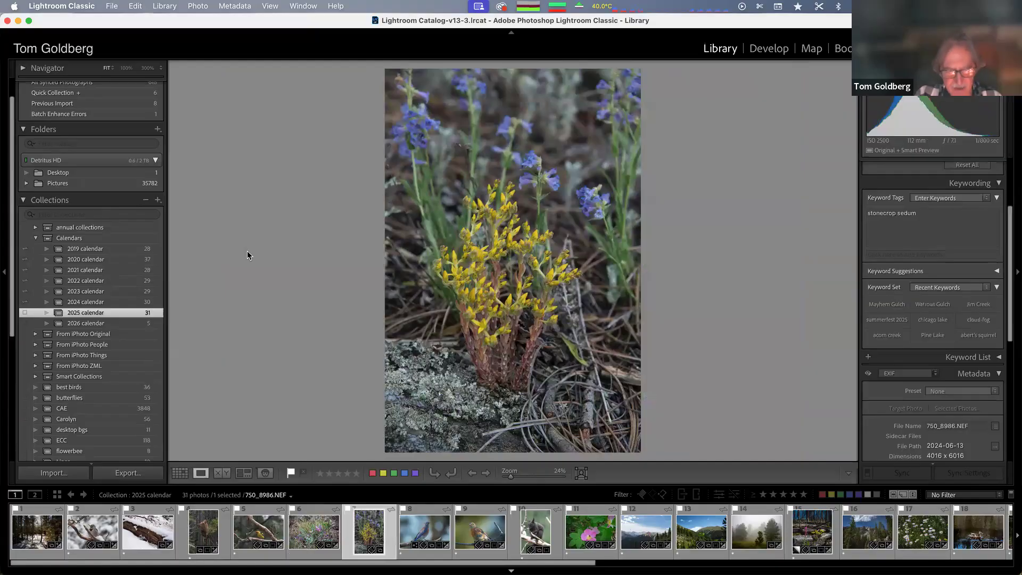
Select the snowy log photo and examine the flag and rating options available for it
{"action": "left_click", "coordinate": [148, 532]}
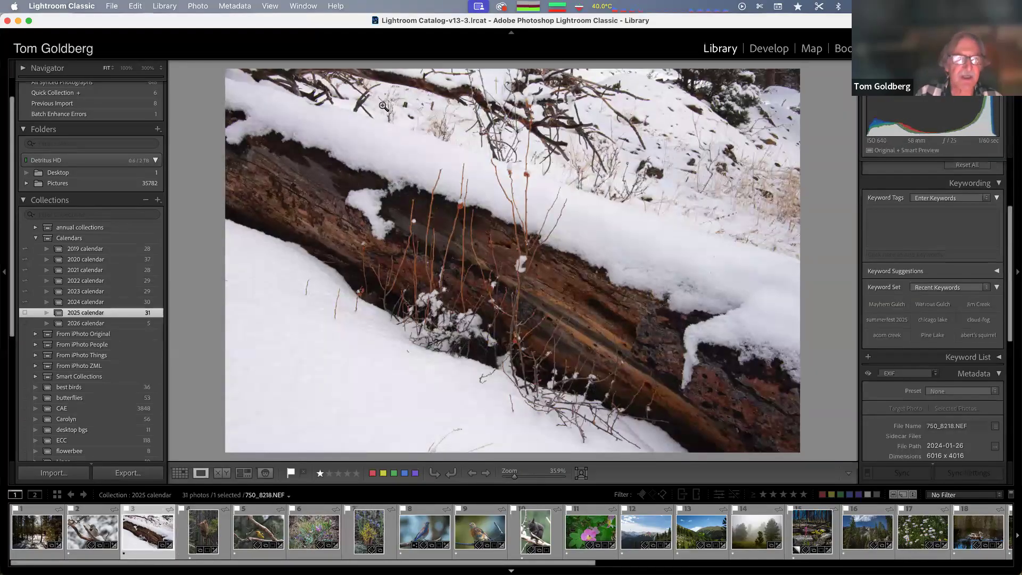
{"action": "left_click", "coordinate": [197, 6]}
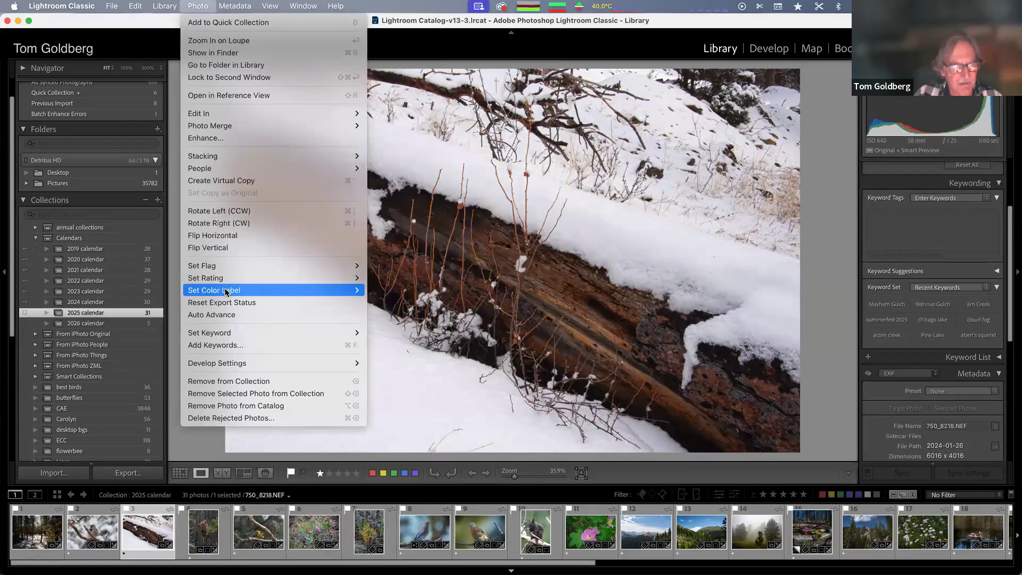
{"action": "mouse_move", "coordinate": [226, 292]}
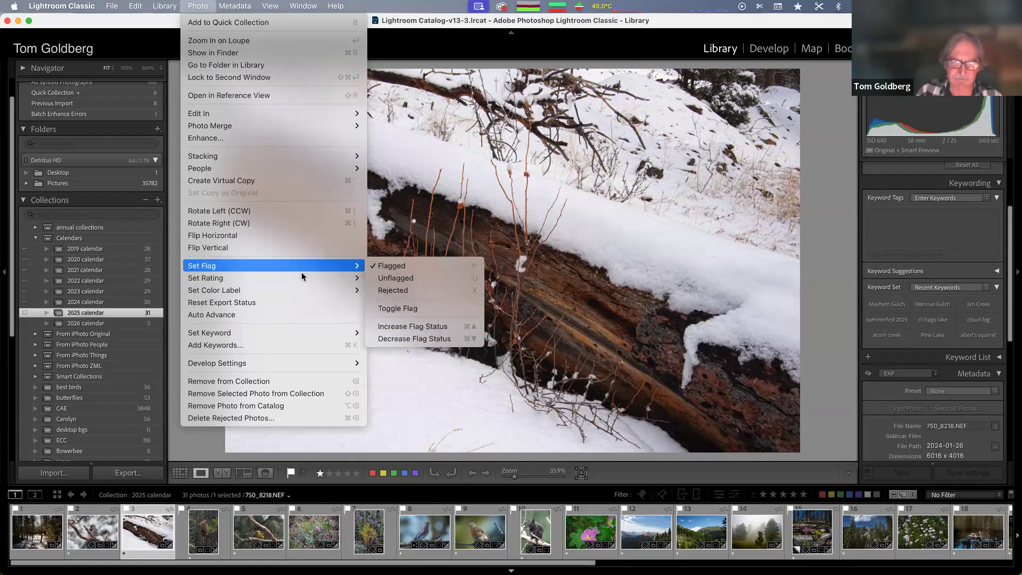
{"action": "mouse_move", "coordinate": [326, 277]}
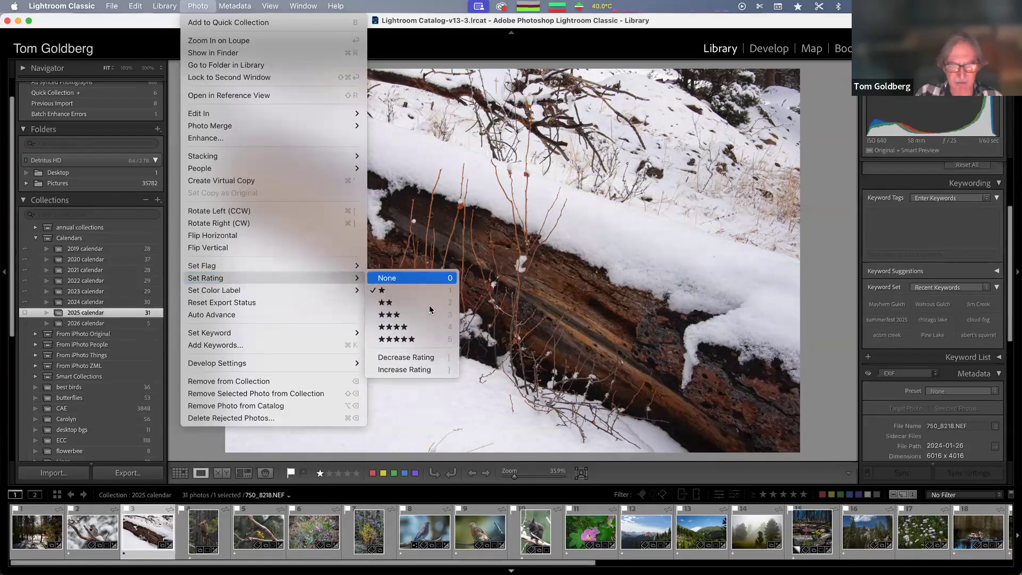
{"action": "left_click", "coordinate": [539, 158]}
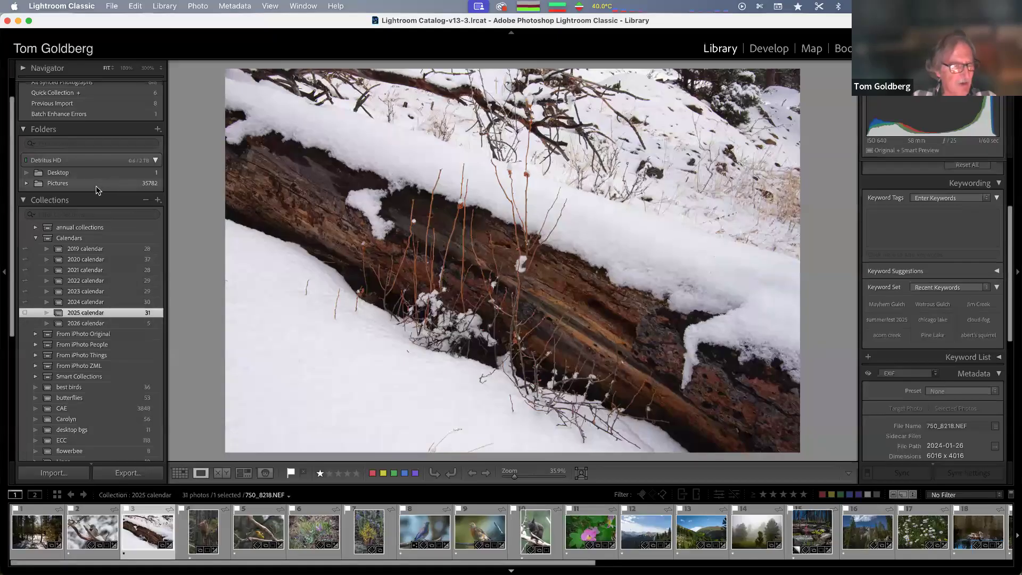
Open the 2025-09-15 folder under Pictures and rate its first photo two stars
{"action": "left_click", "coordinate": [26, 184]}
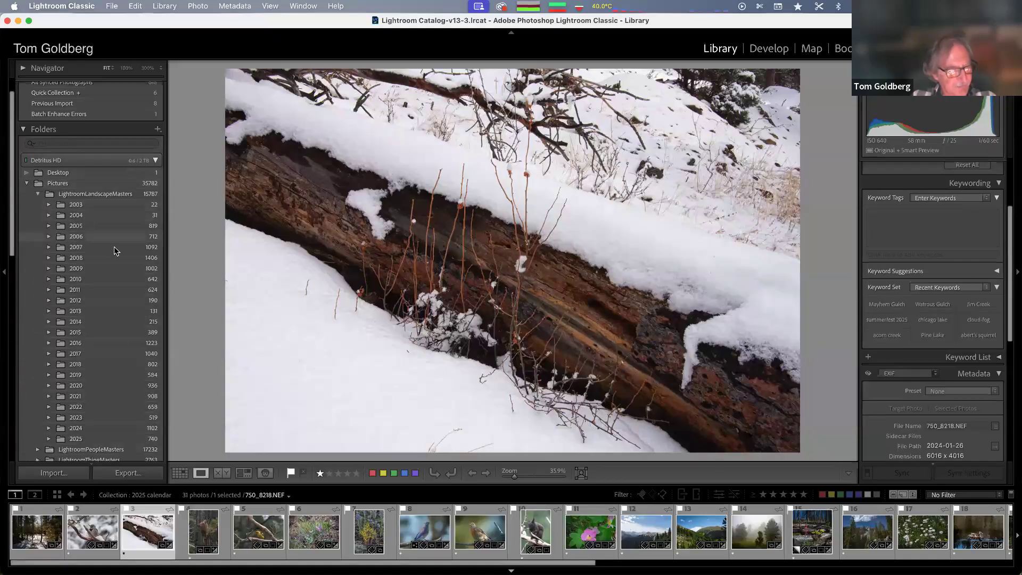
{"action": "scroll", "coordinate": [115, 251], "scroll_direction": "down", "scroll_amount": 10}
{"action": "scroll", "coordinate": [114, 250], "scroll_direction": "up", "scroll_amount": 3}
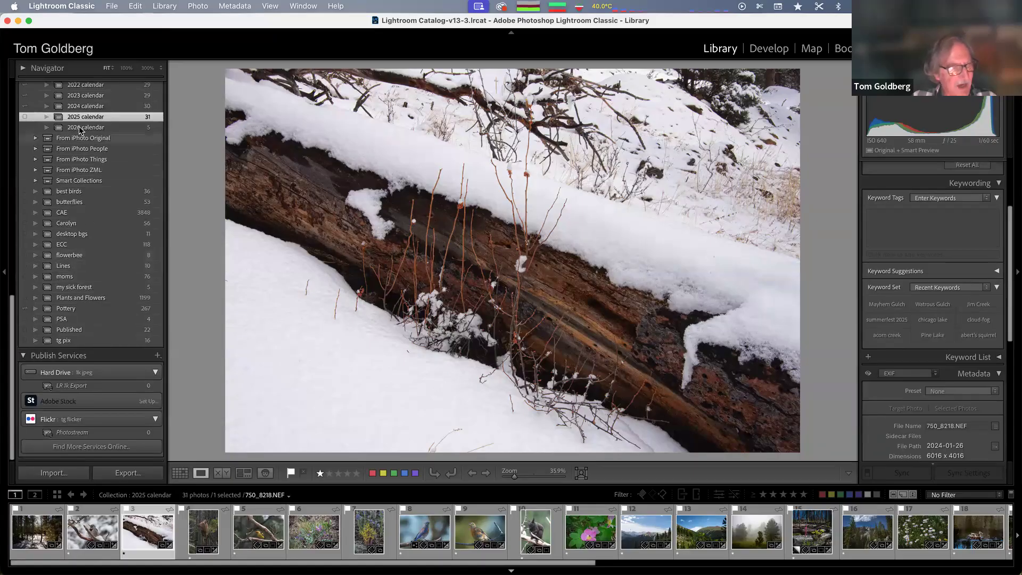
{"action": "scroll", "coordinate": [99, 132], "scroll_direction": "up", "scroll_amount": 9}
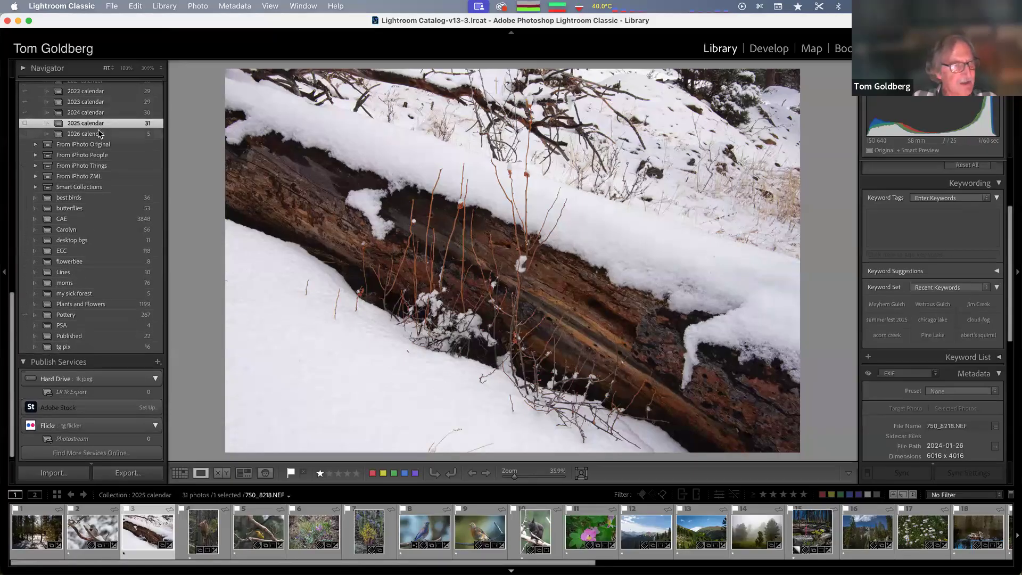
{"action": "left_click", "coordinate": [48, 101]}
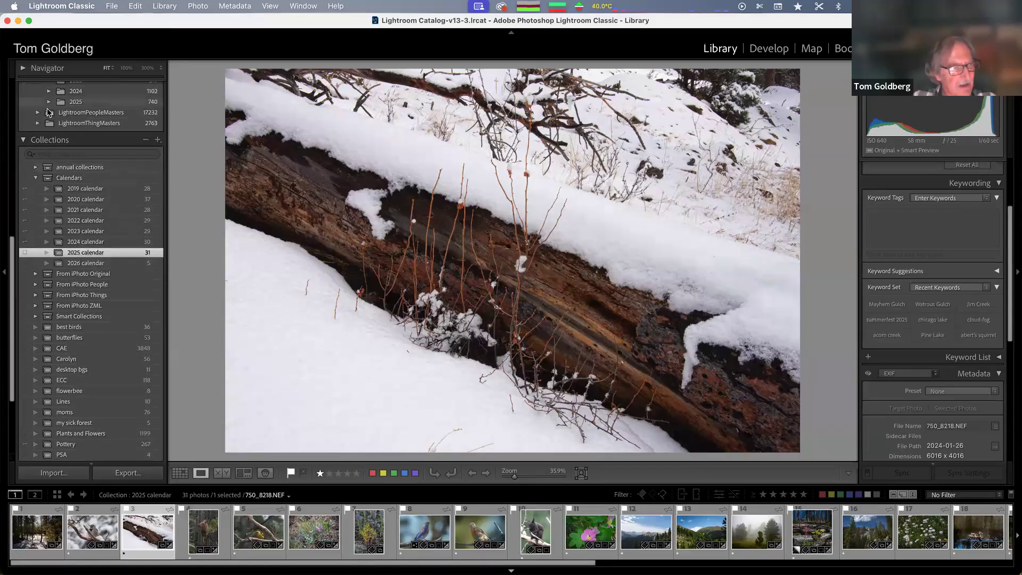
{"action": "scroll", "coordinate": [133, 238], "scroll_direction": "down", "scroll_amount": 18}
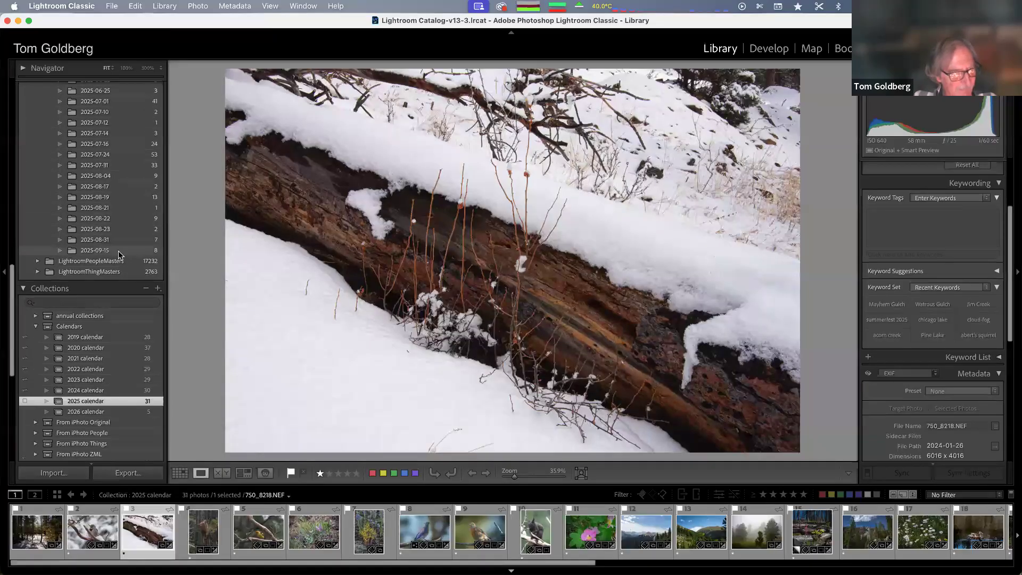
{"action": "left_click", "coordinate": [119, 254]}
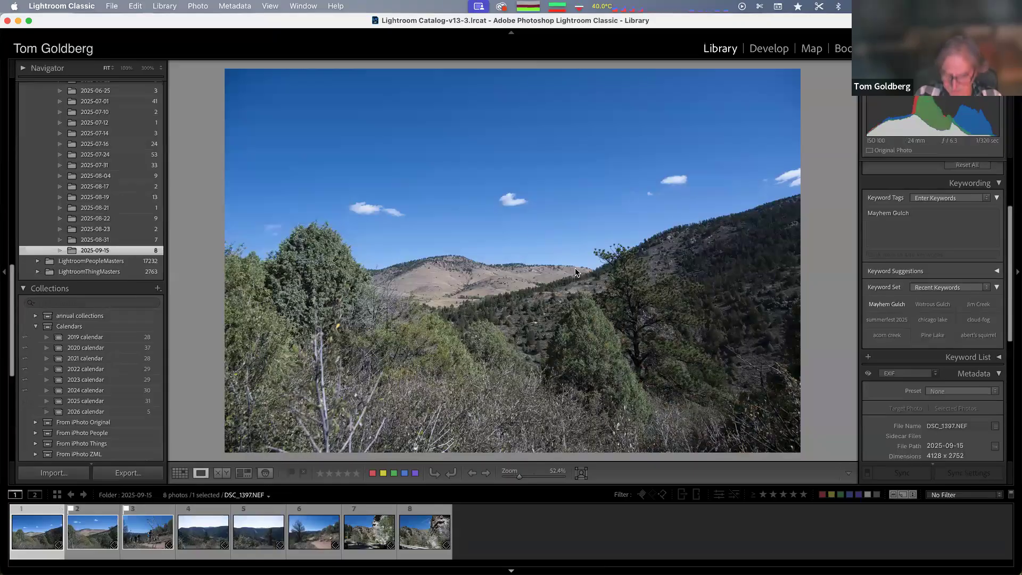
{"action": "key", "text": "2"}
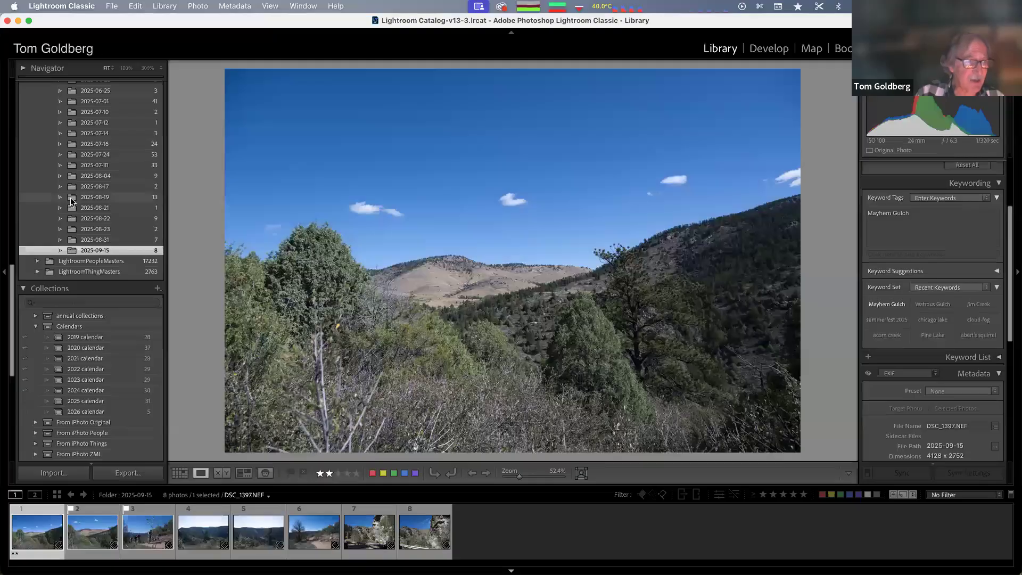
Open the 2025 folder filtered to photos with two stars or more and step through them
{"action": "scroll", "coordinate": [71, 201], "scroll_direction": "up", "scroll_amount": 5}
{"action": "scroll", "coordinate": [71, 202], "scroll_direction": "up", "scroll_amount": 6}
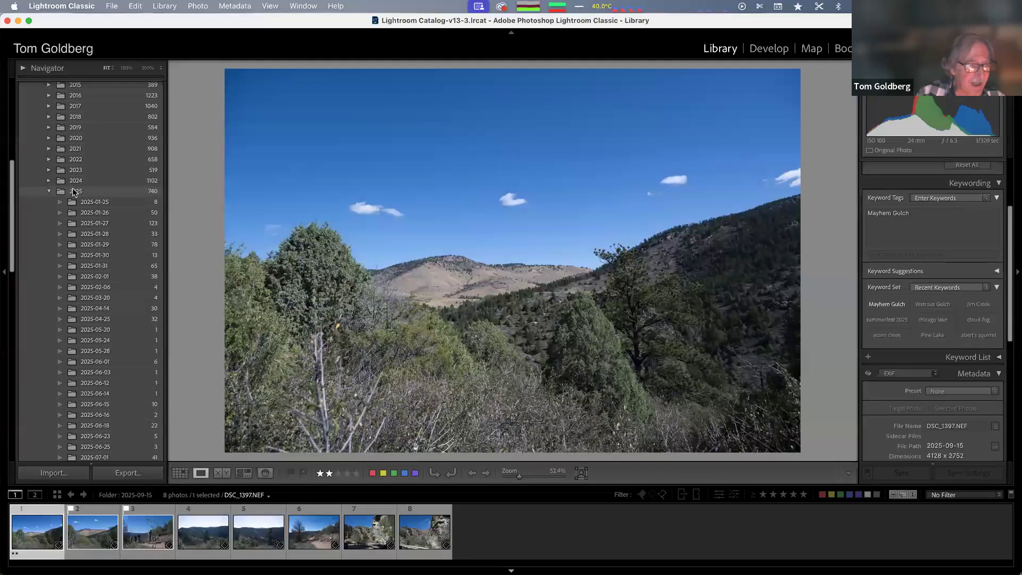
{"action": "left_click", "coordinate": [76, 191]}
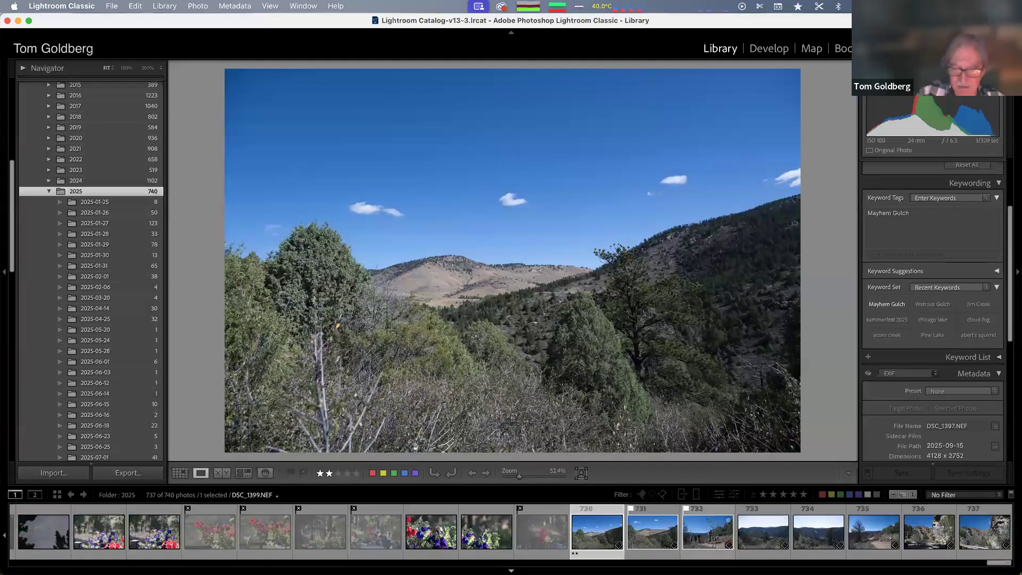
{"action": "left_click", "coordinate": [772, 496]}
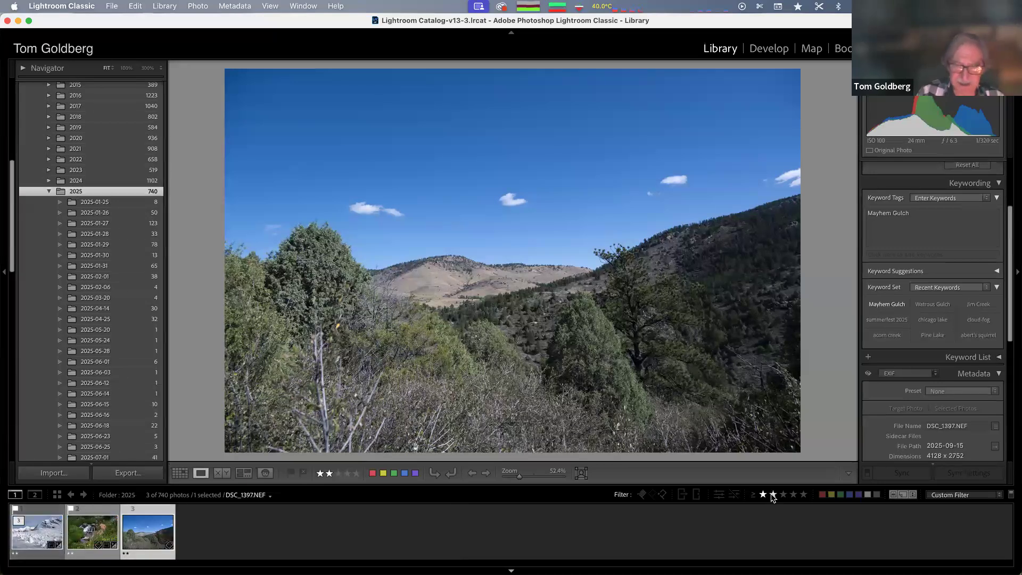
{"action": "left_click", "coordinate": [98, 534]}
{"action": "key", "text": "Right"}
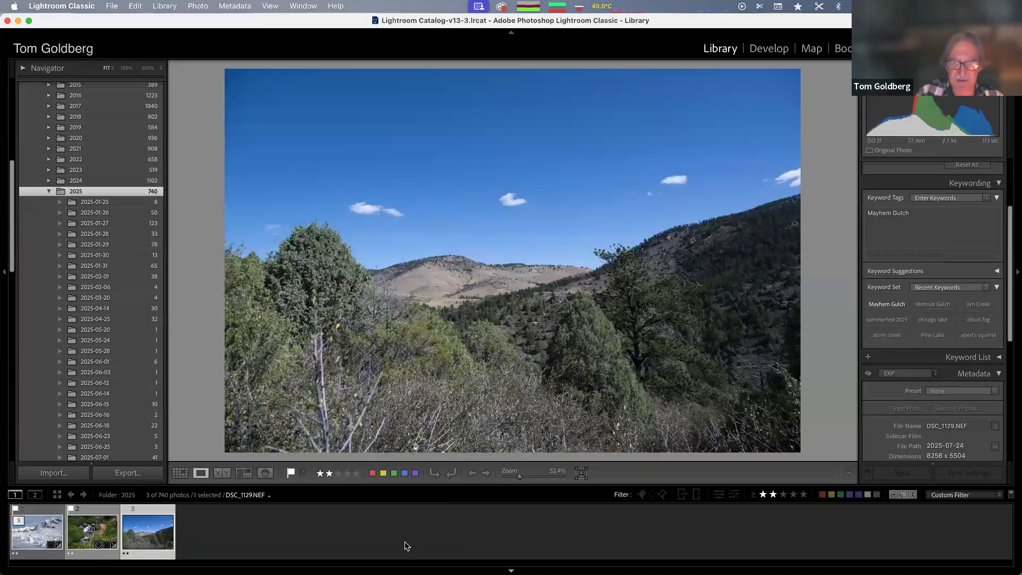
{"action": "key", "text": "Left"}
{"action": "key", "text": "Left"}
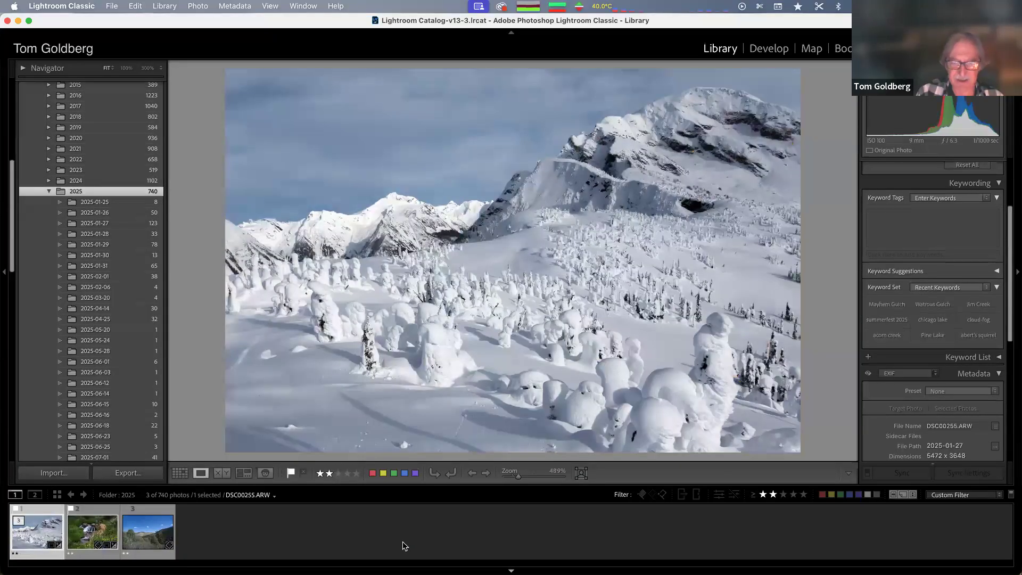
{"action": "key", "text": "Right"}
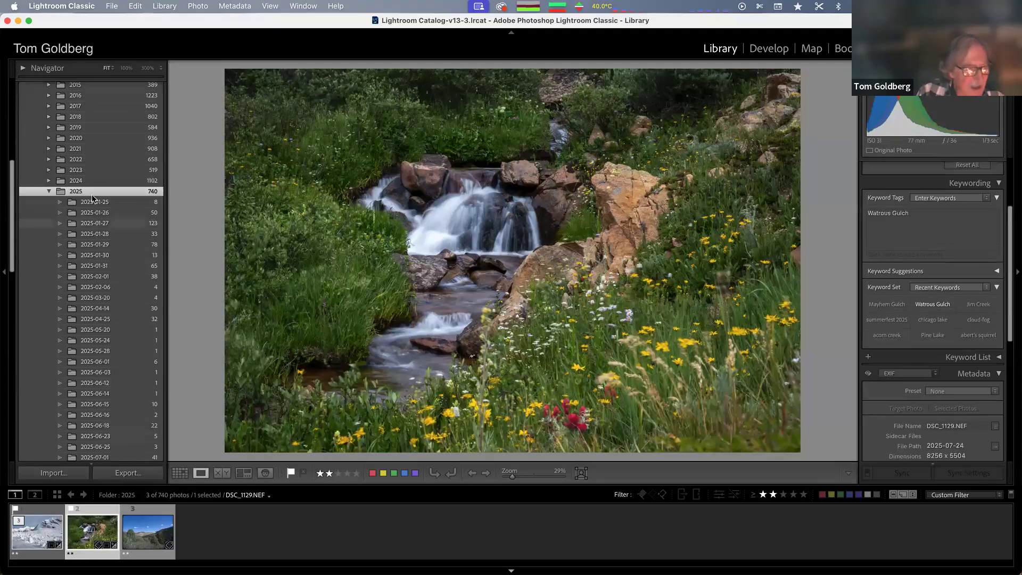
Open the 2024 folder filtered to photos rated one star or higher, collapsing the 2025 folder
{"action": "left_click", "coordinate": [82, 181]}
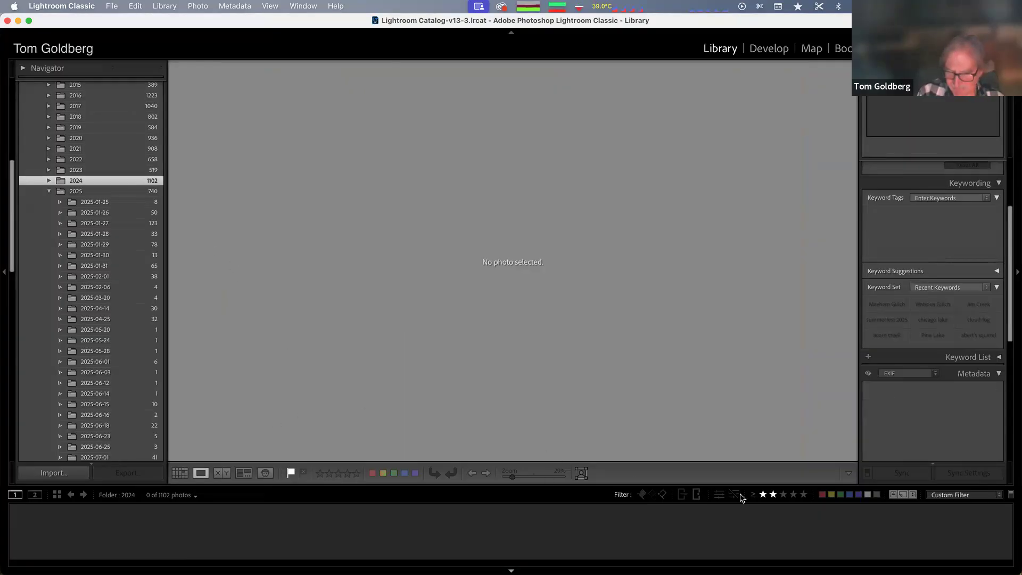
{"action": "left_click", "coordinate": [764, 495]}
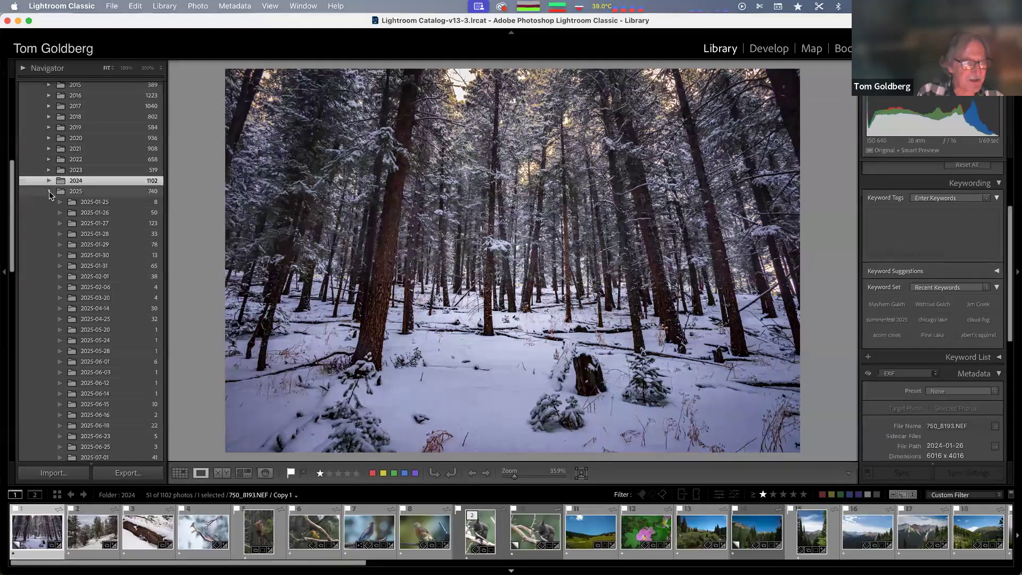
{"action": "left_click", "coordinate": [49, 191]}
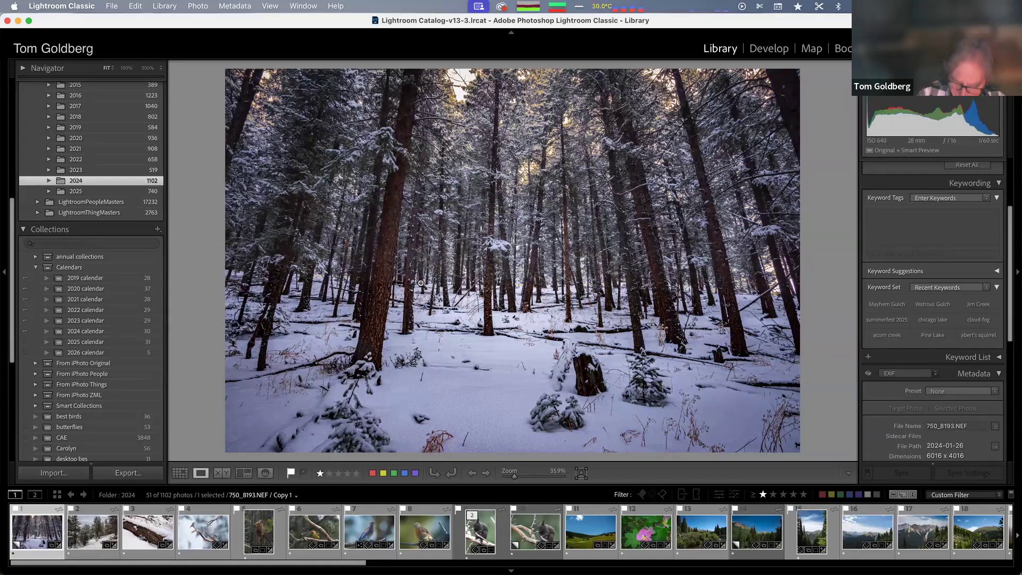
Give the first snowy forest photo a red colour label and a three-star rating
{"action": "key", "text": "6"}
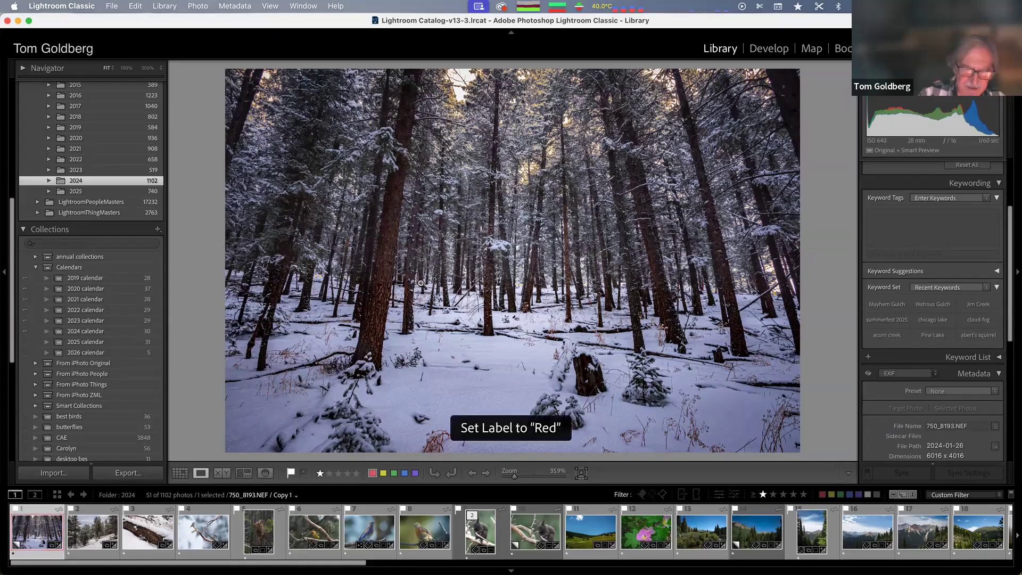
{"action": "key", "text": "7"}
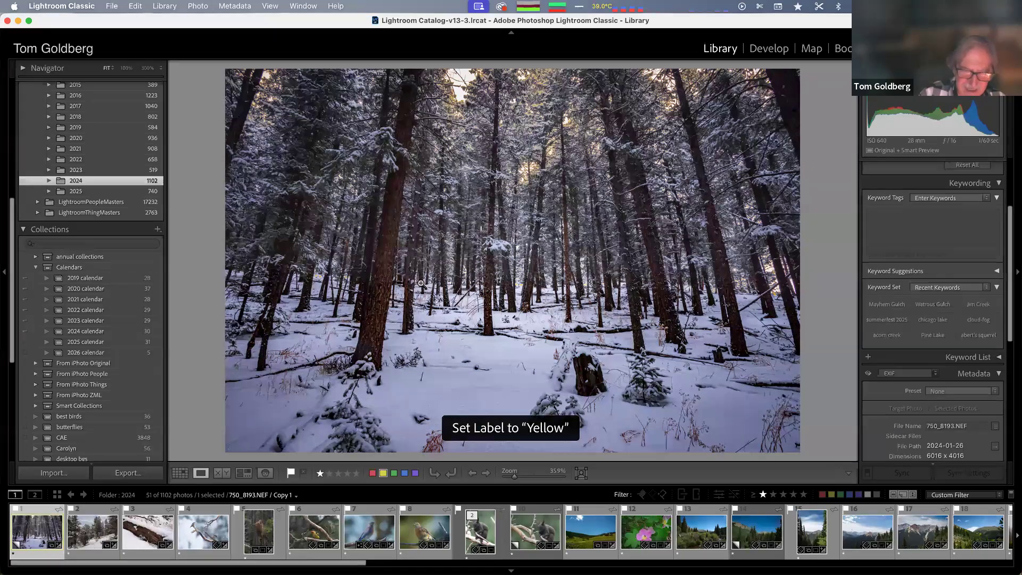
{"action": "key", "text": "9"}
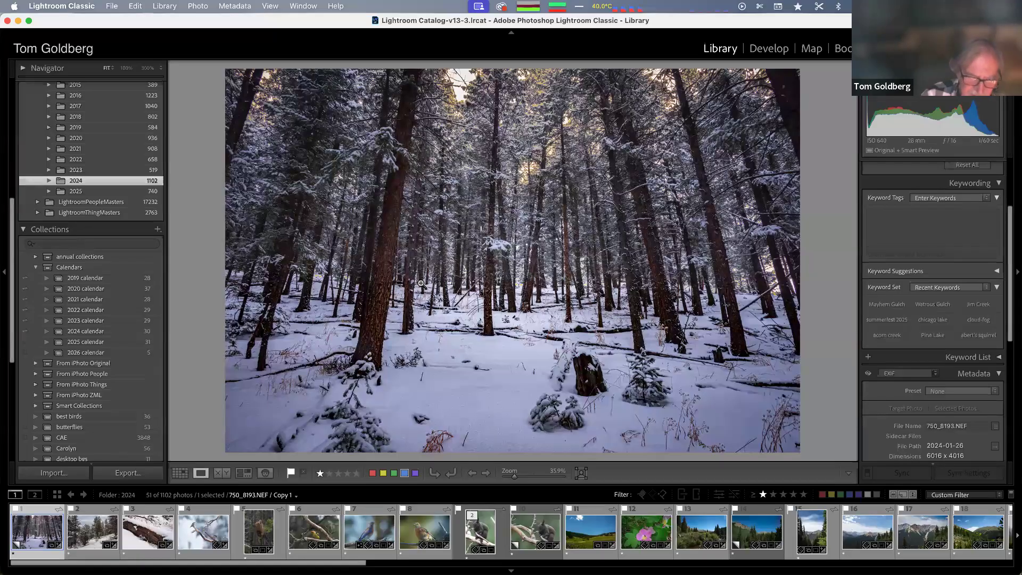
{"action": "key", "text": "8"}
{"action": "key", "text": "7"}
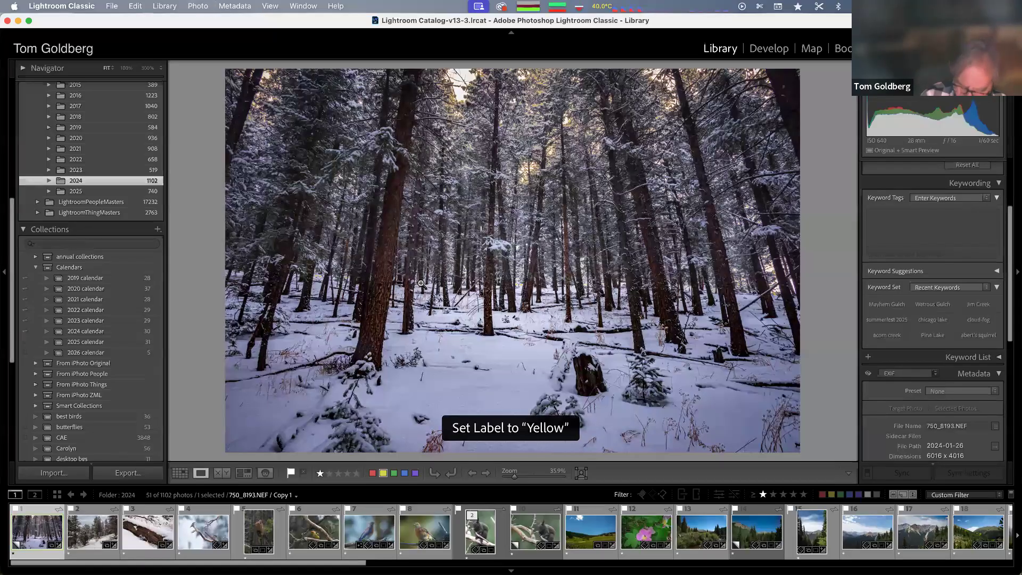
{"action": "key", "text": "3"}
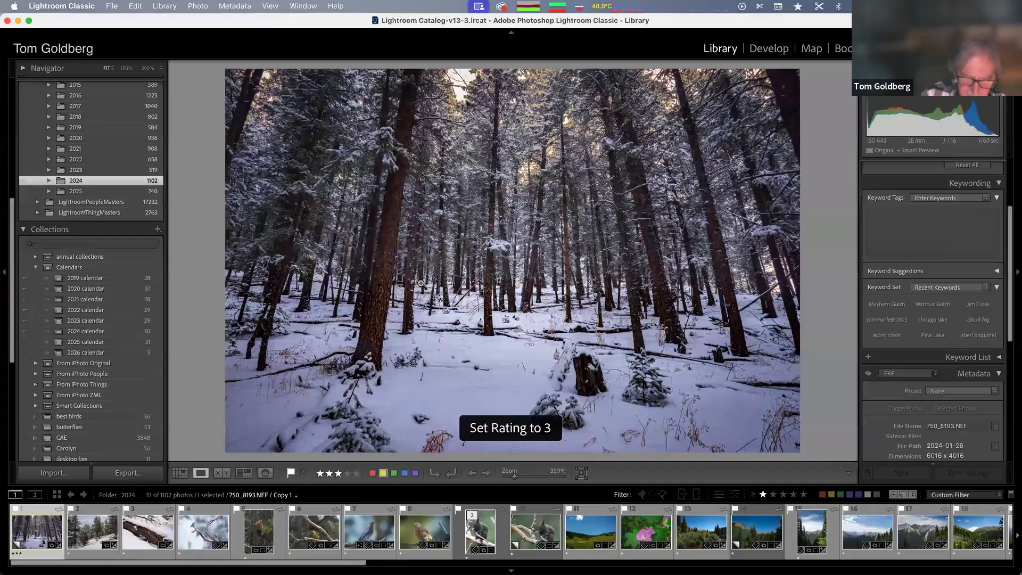
{"action": "key", "text": "6"}
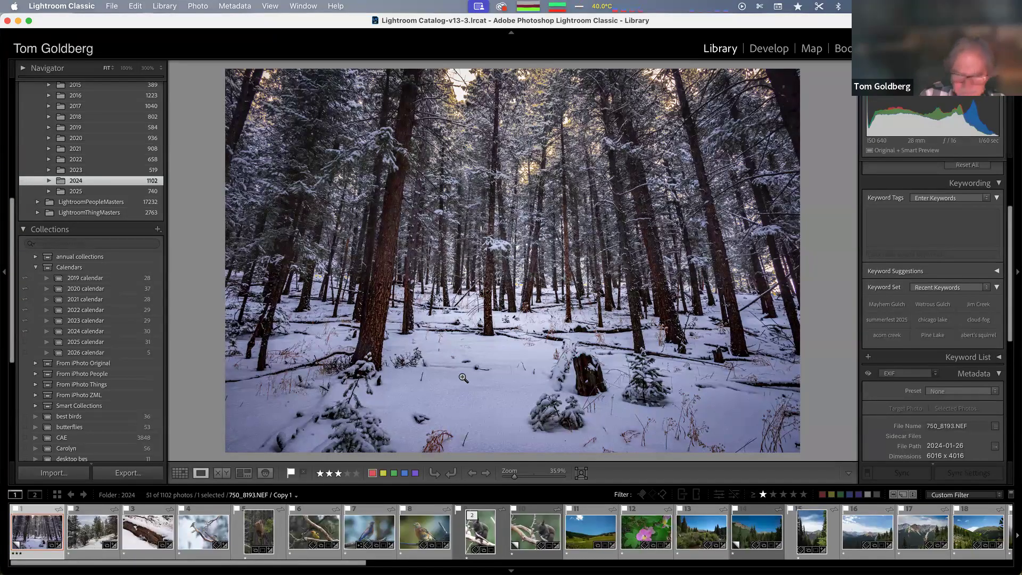
Move to the next photo and review the organize workflow slide before returning
{"action": "key", "text": "Right"}
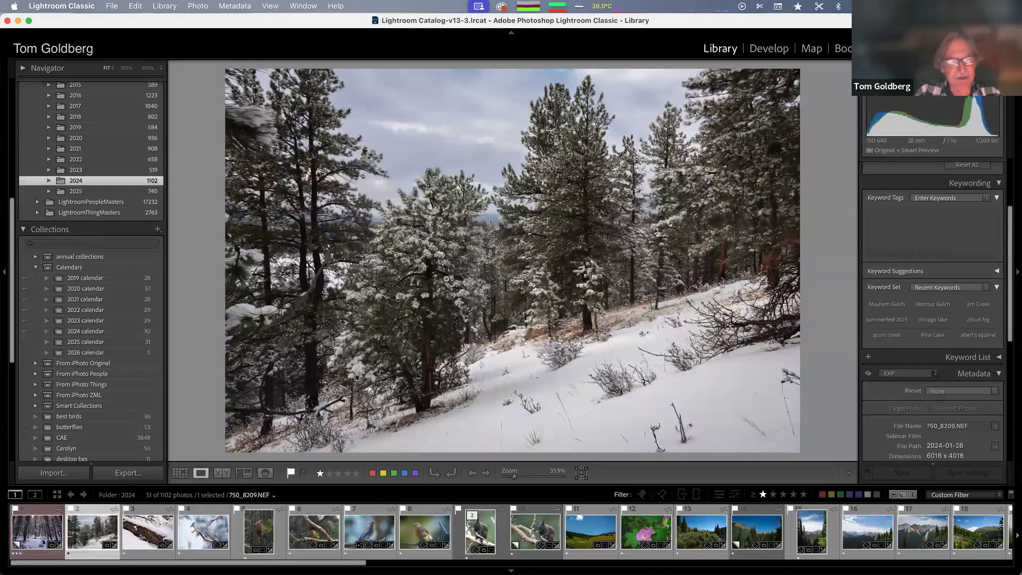
{"action": "key", "text": "ctrl+Left"}
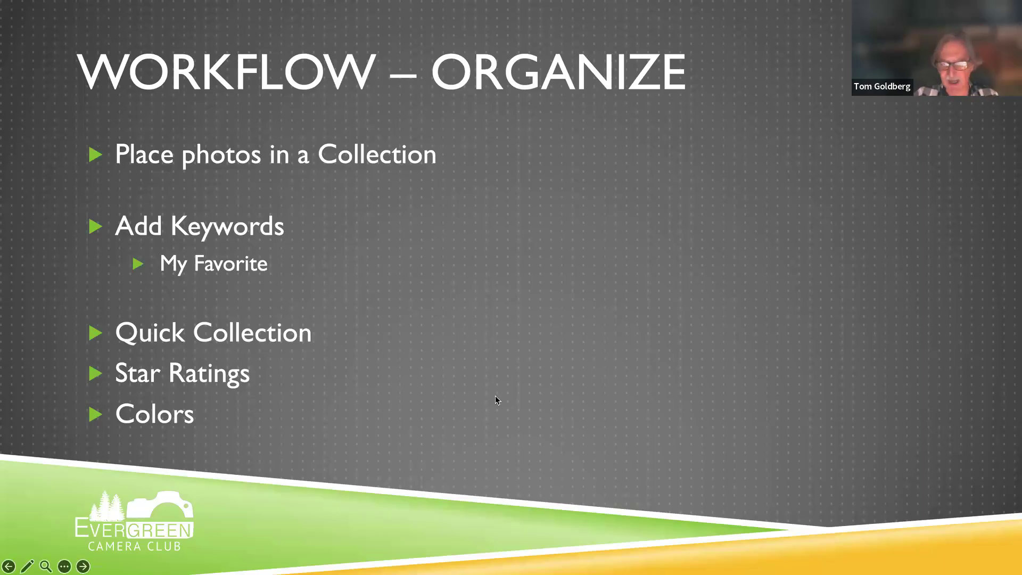
{"action": "key", "text": "ctrl+Right"}
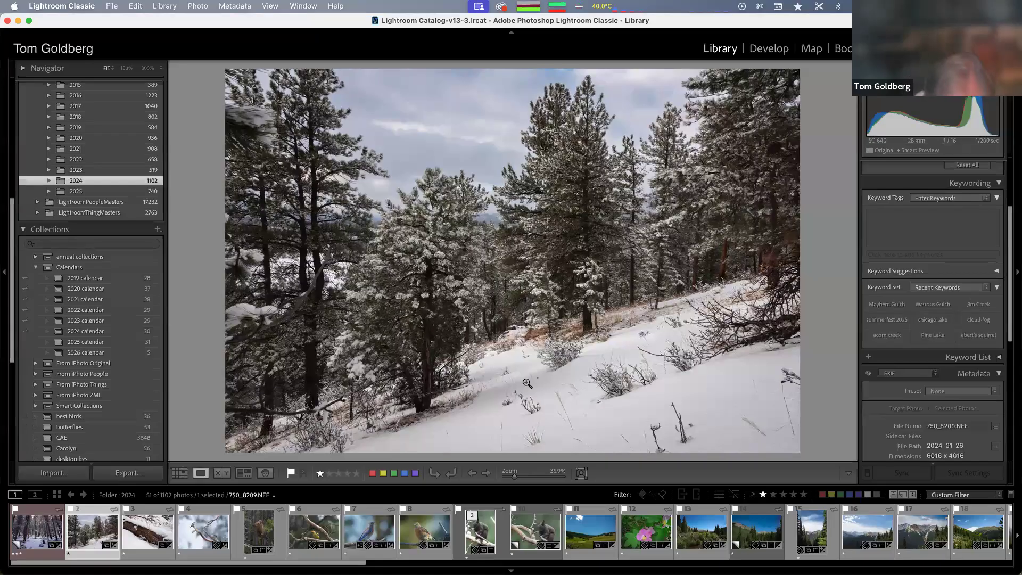
Open the Quick Collection, clear its rating filter, and remove its first two photos from it
{"action": "key", "text": "ctrl+Left"}
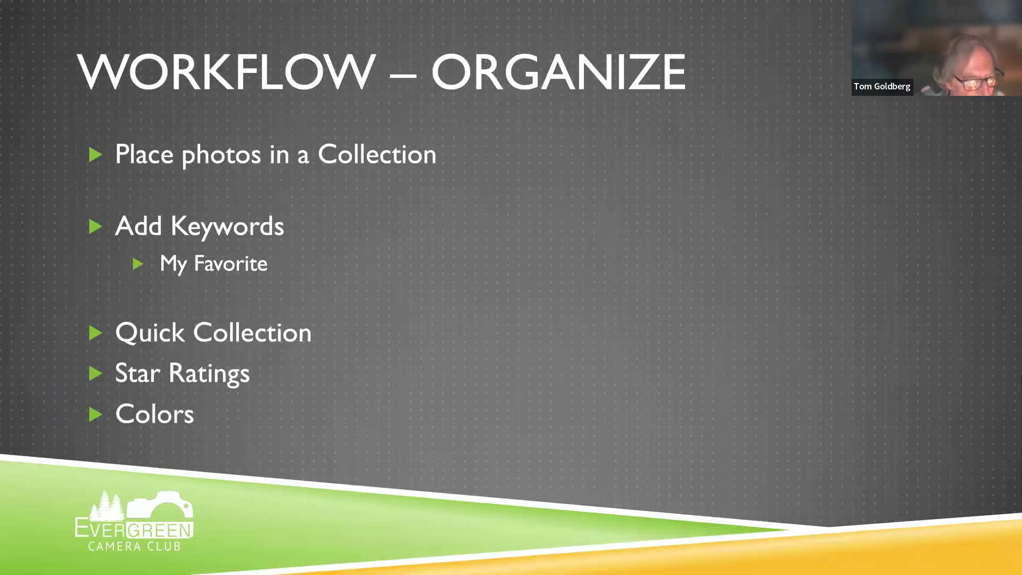
{"action": "key", "text": "ctrl+Right"}
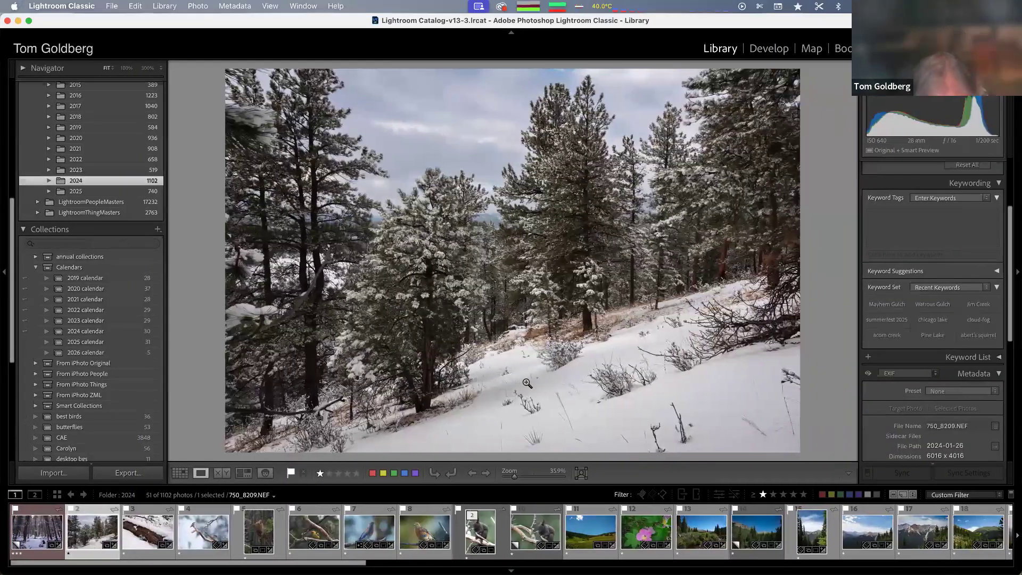
{"action": "key", "text": "super+b"}
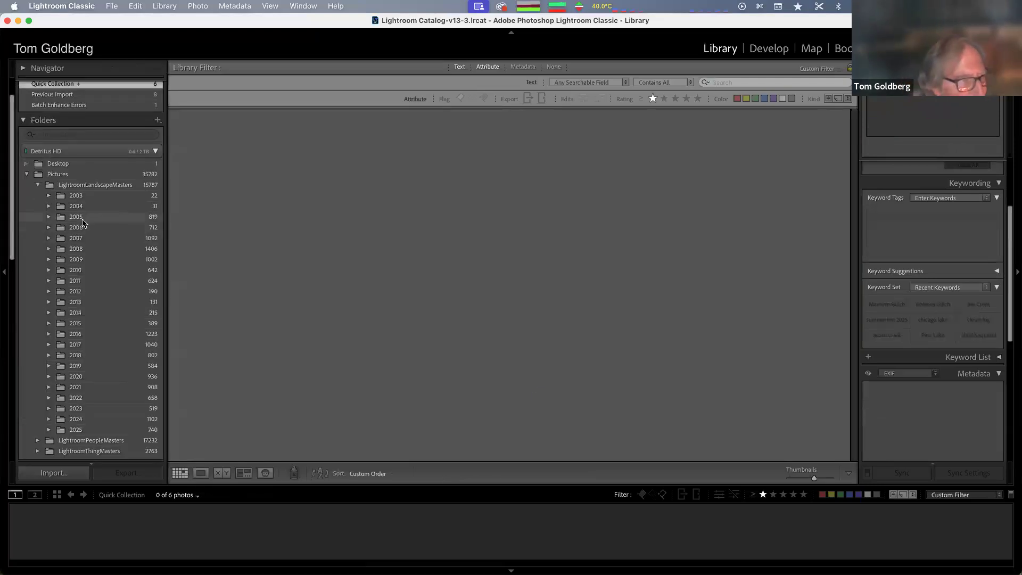
{"action": "scroll", "coordinate": [77, 135], "scroll_direction": "up", "scroll_amount": 2}
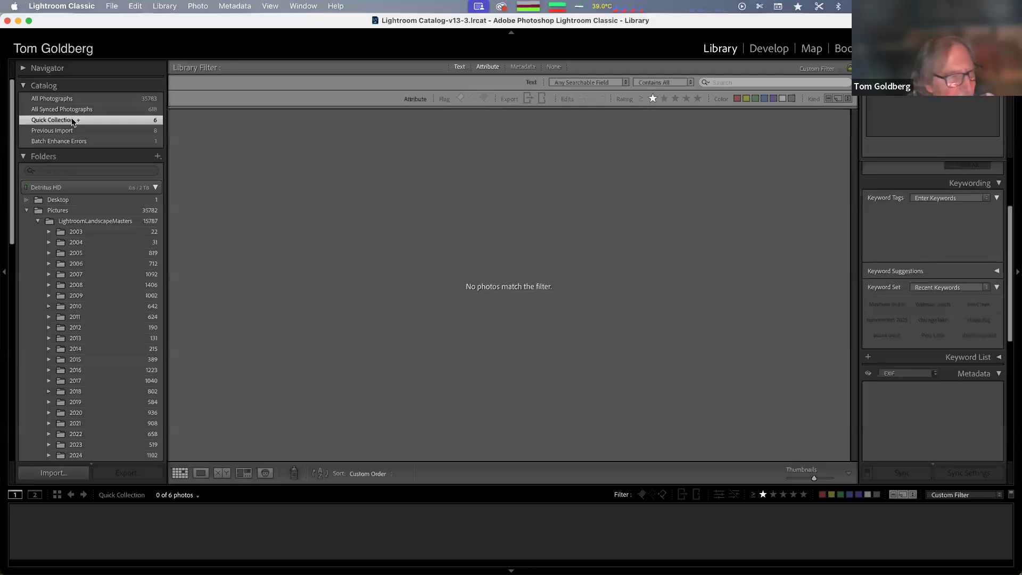
{"action": "left_click", "coordinate": [763, 496]}
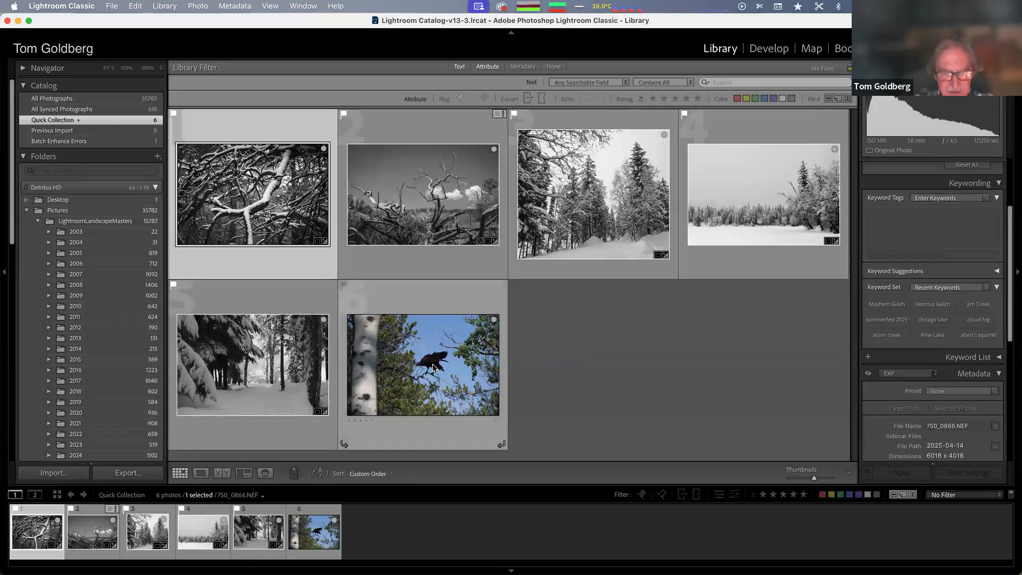
{"action": "key", "text": "b"}
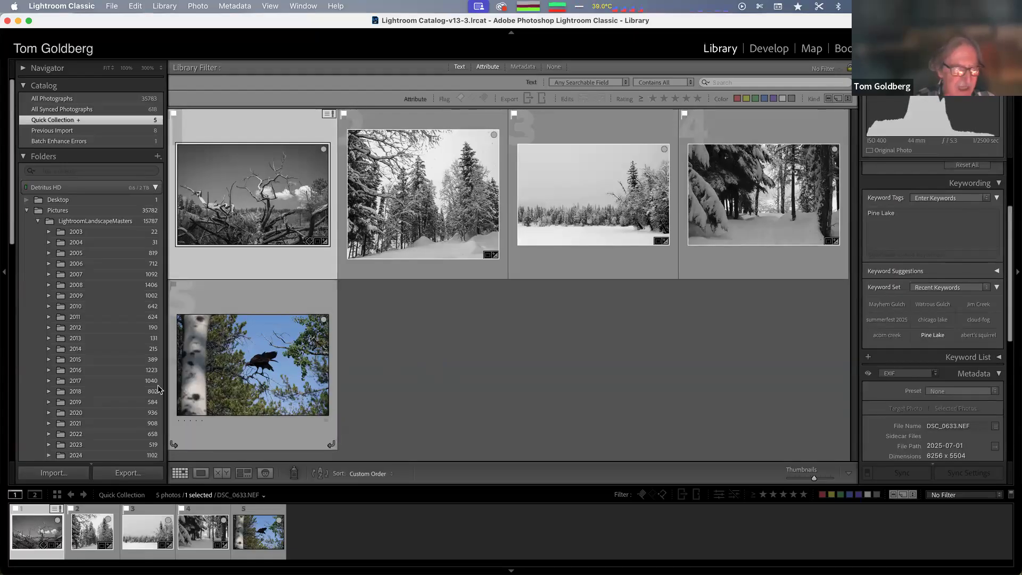
{"action": "key", "text": "b"}
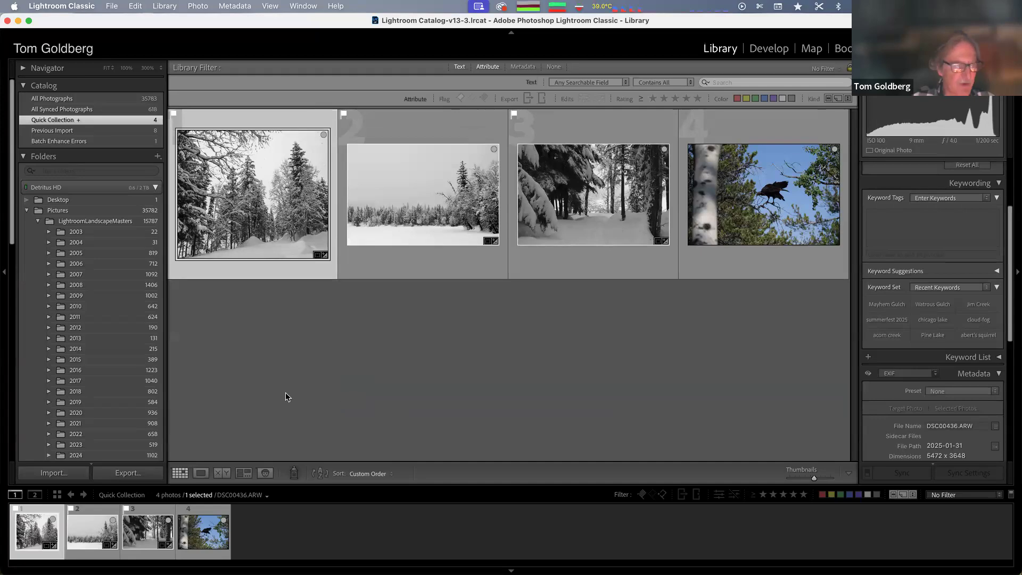
Open the 2024 folder and add a photo of a Steller's jay on a snowy branch to the Quick Collection
{"action": "scroll", "coordinate": [82, 437], "scroll_direction": "down", "scroll_amount": 5}
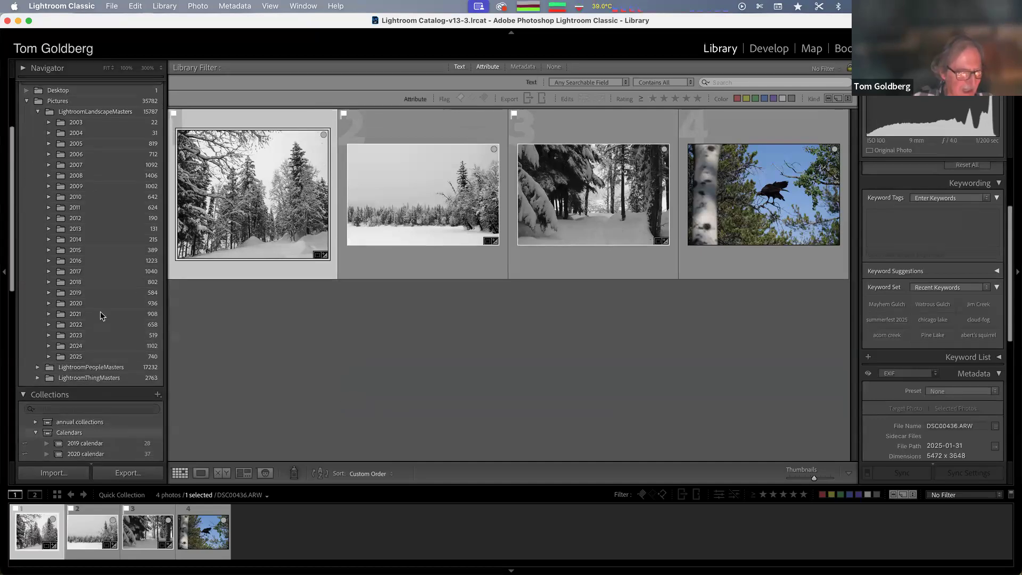
{"action": "left_click", "coordinate": [95, 345]}
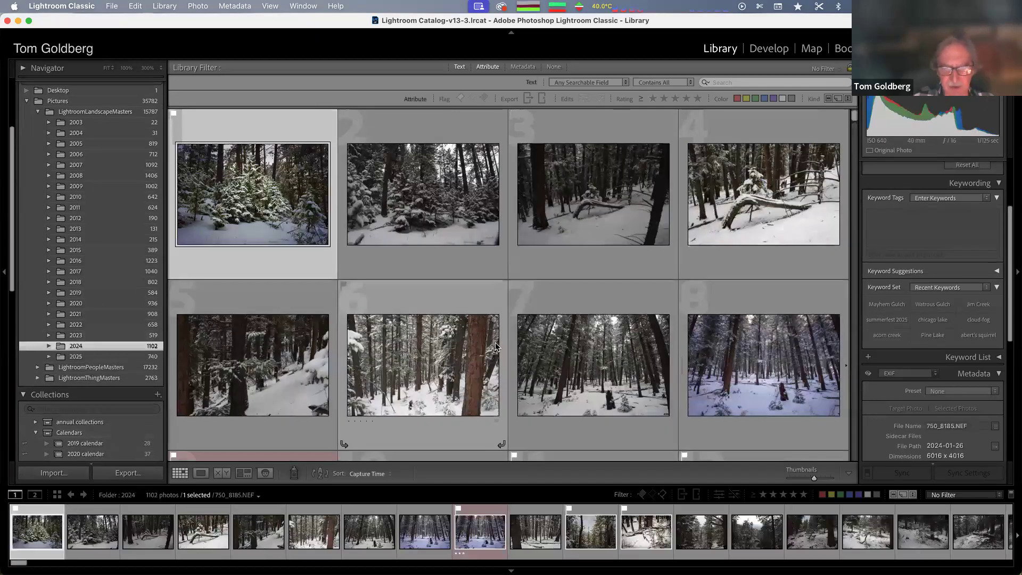
{"action": "scroll", "coordinate": [495, 348], "scroll_direction": "down", "scroll_amount": 15}
{"action": "scroll", "coordinate": [495, 347], "scroll_direction": "down", "scroll_amount": 15}
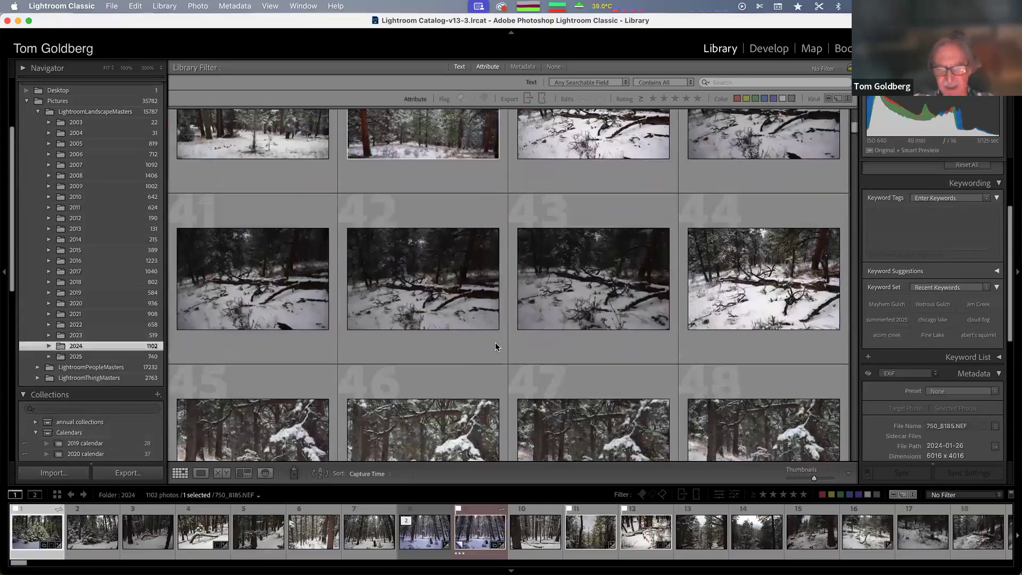
{"action": "scroll", "coordinate": [497, 342], "scroll_direction": "down", "scroll_amount": 4}
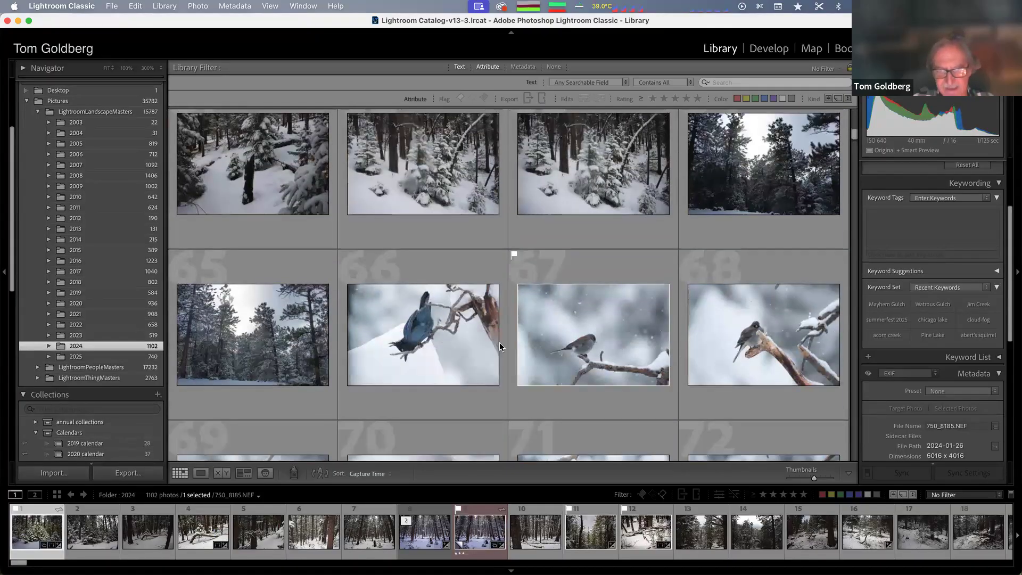
{"action": "left_click", "coordinate": [427, 286]}
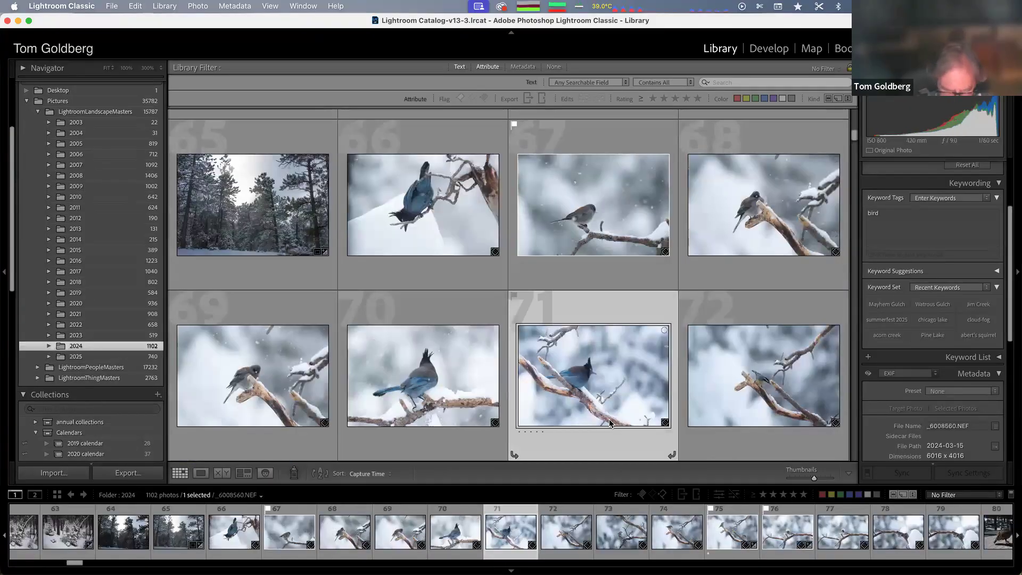
{"action": "key", "text": "b"}
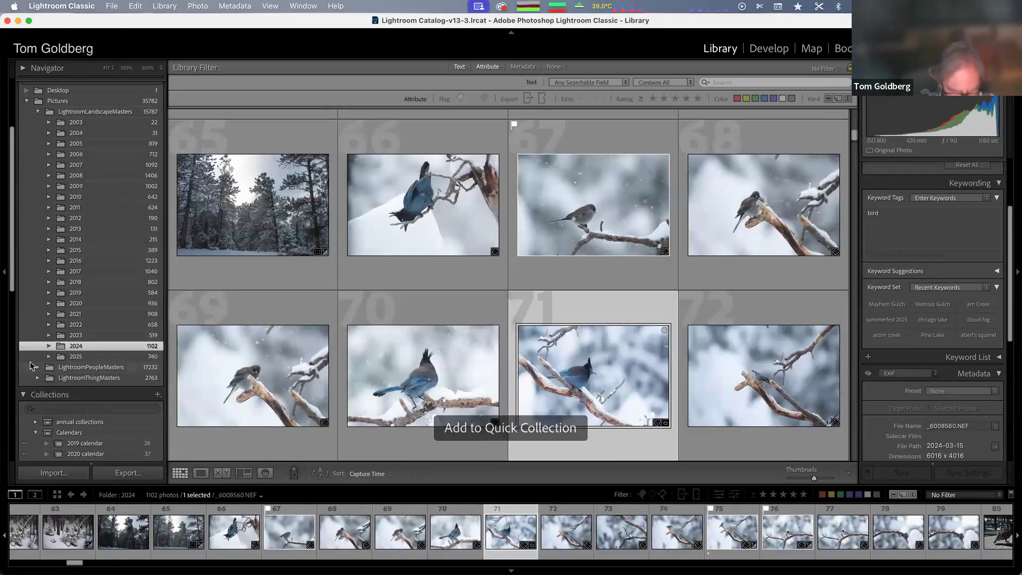
Show the Quick Collection again and switch to the organize workflow slide
{"action": "key", "text": "super+b"}
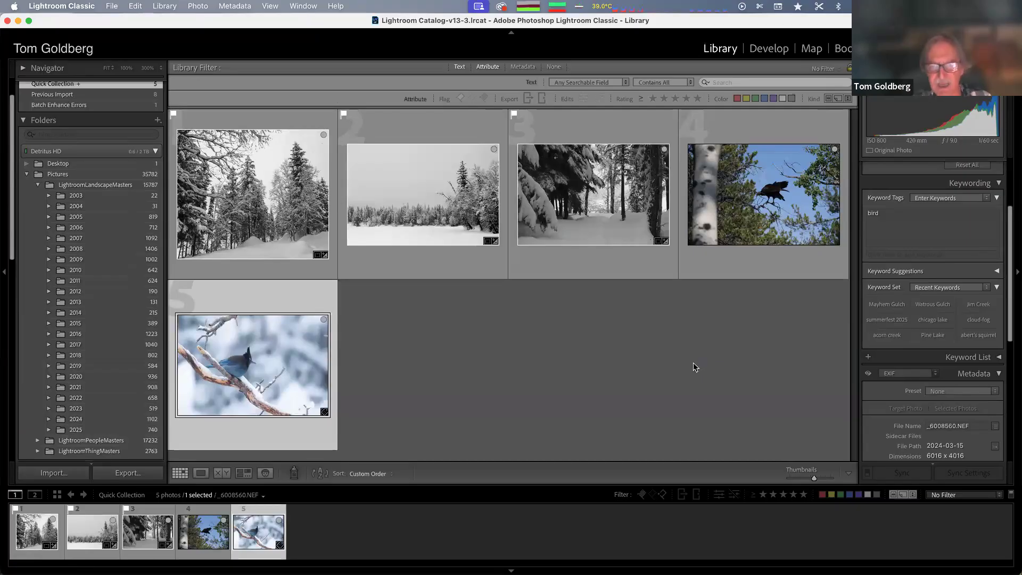
{"action": "key", "text": "ctrl+Left"}
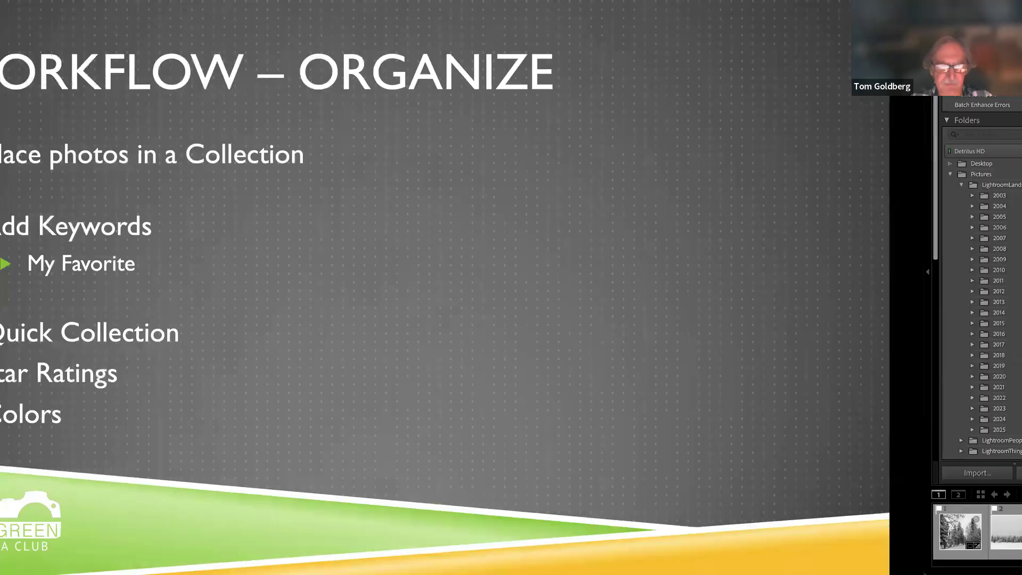